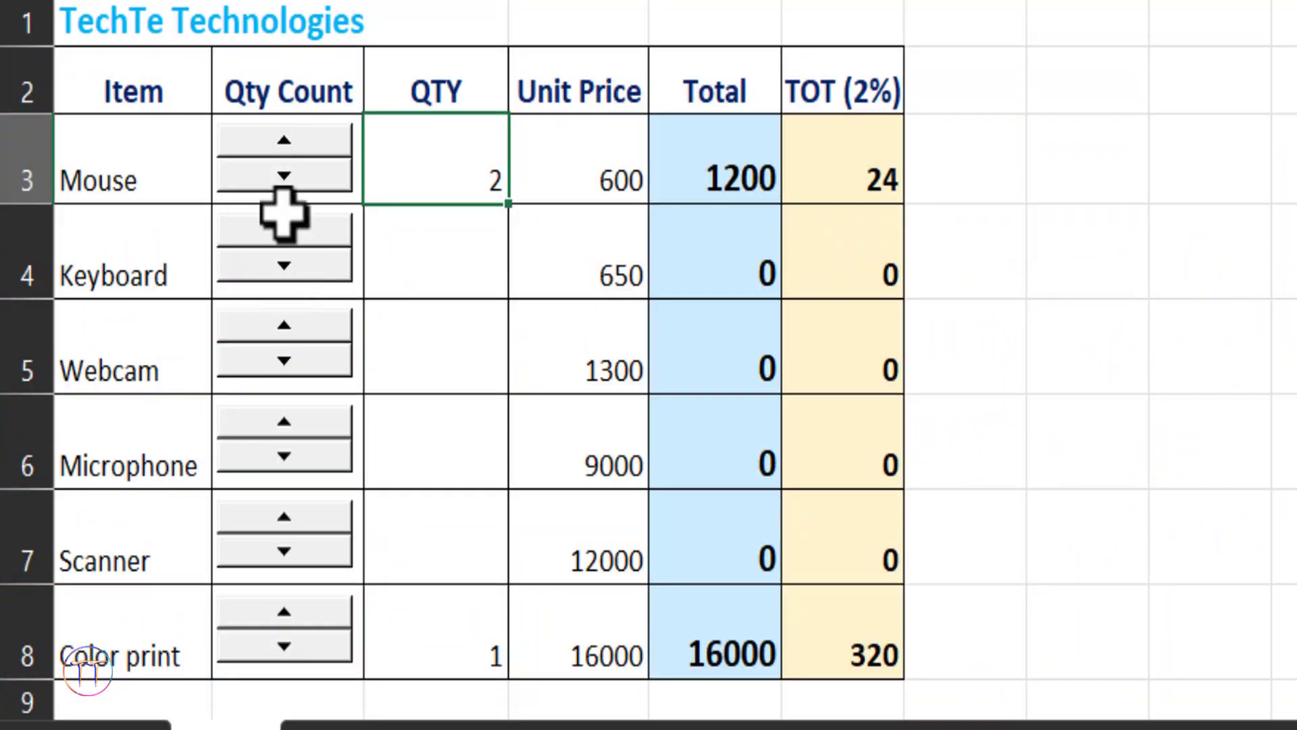
- In the finished example, adjust the Mouse, Webcam, Microphone and Scanner quantities with the spin buttons
left_click(287, 177)
left_click(284, 358)
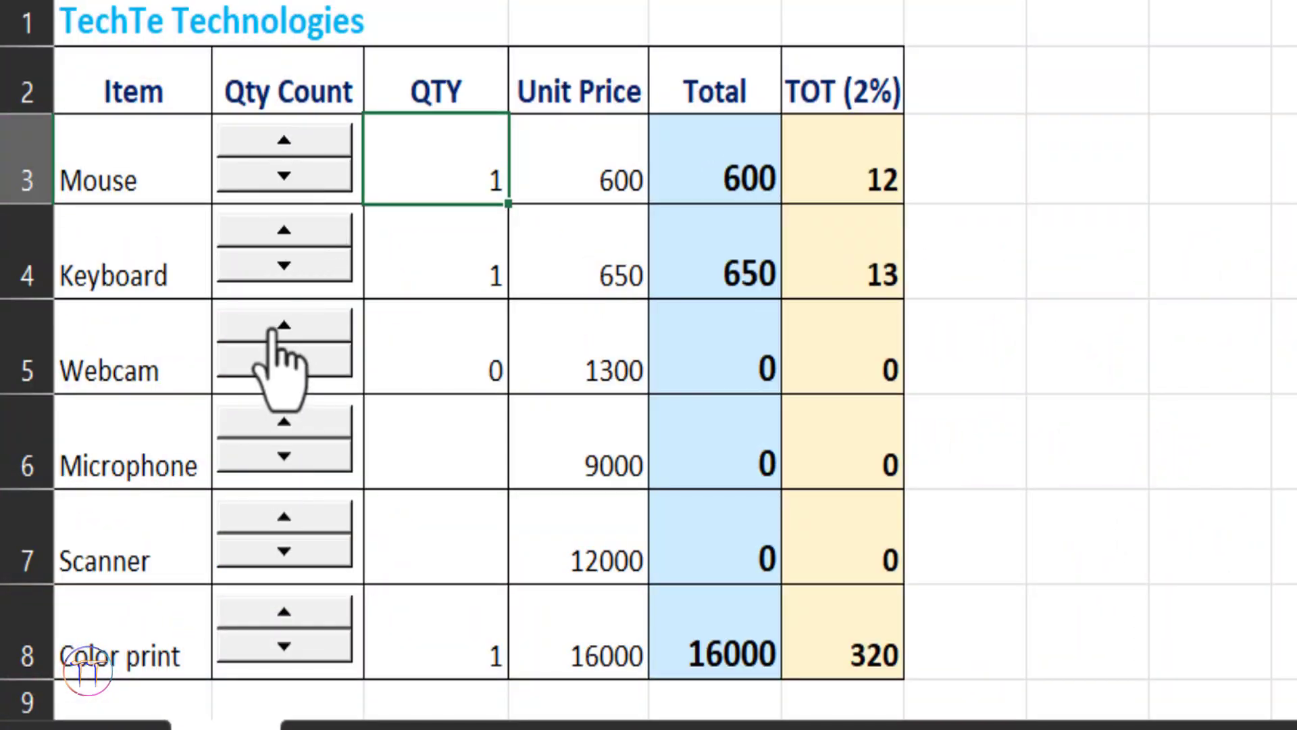
left_click(284, 326)
left_click(284, 421)
left_click(284, 421)
left_click(284, 421)
left_click(284, 517)
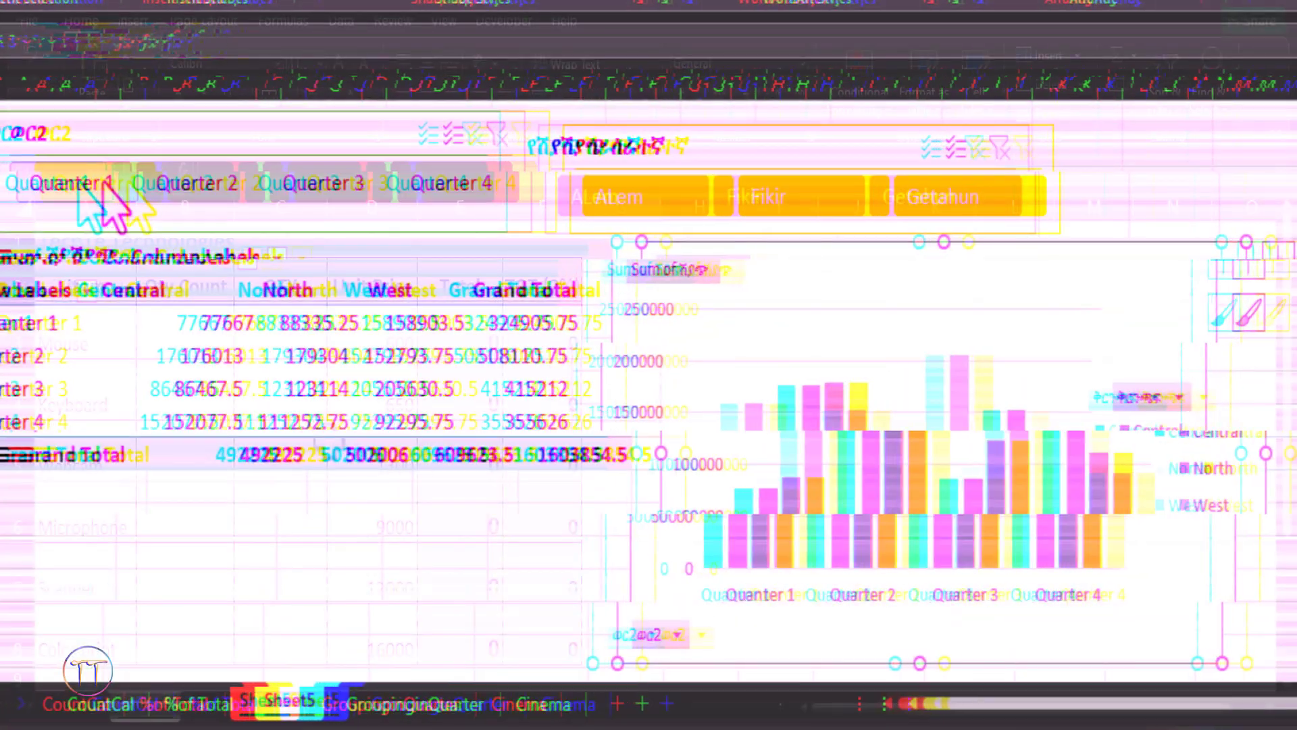
- Filter the example pivot to Quarter 1, remove ALem, then add Quarter 2
left_click(94, 183)
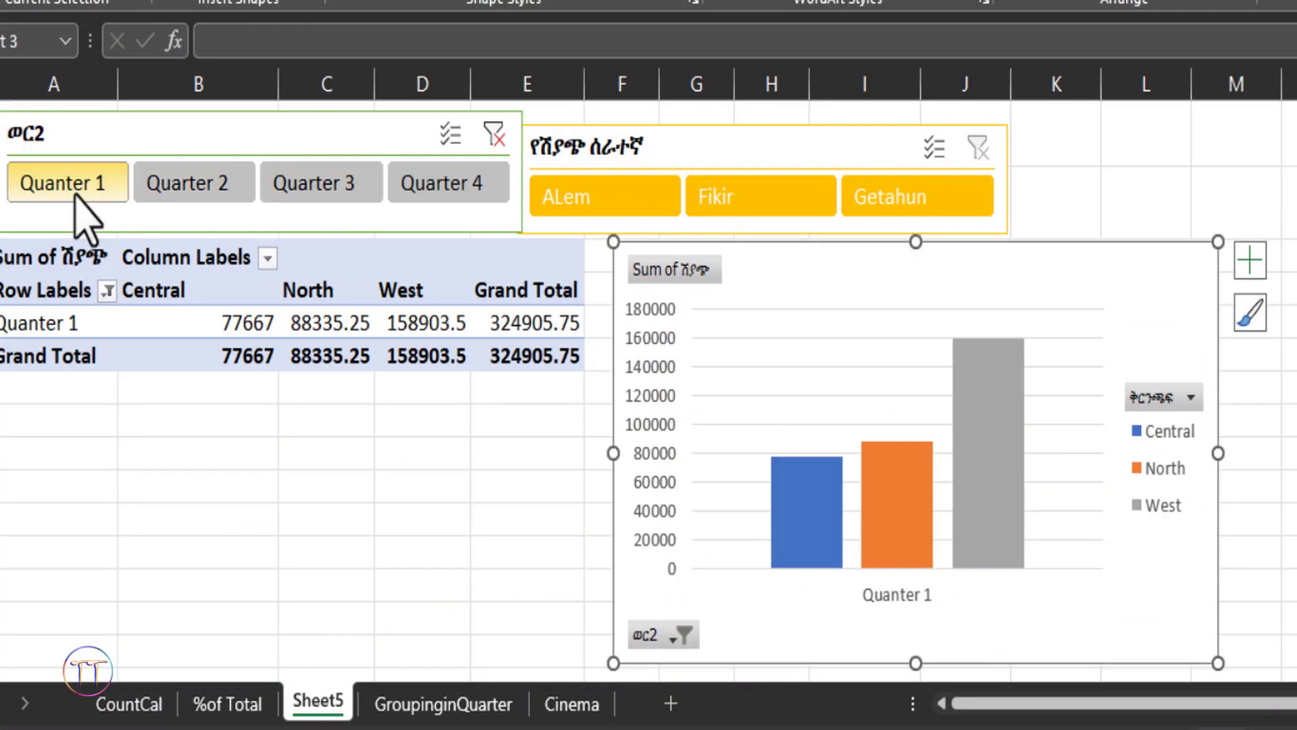
left_click(601, 199, "ctrl")
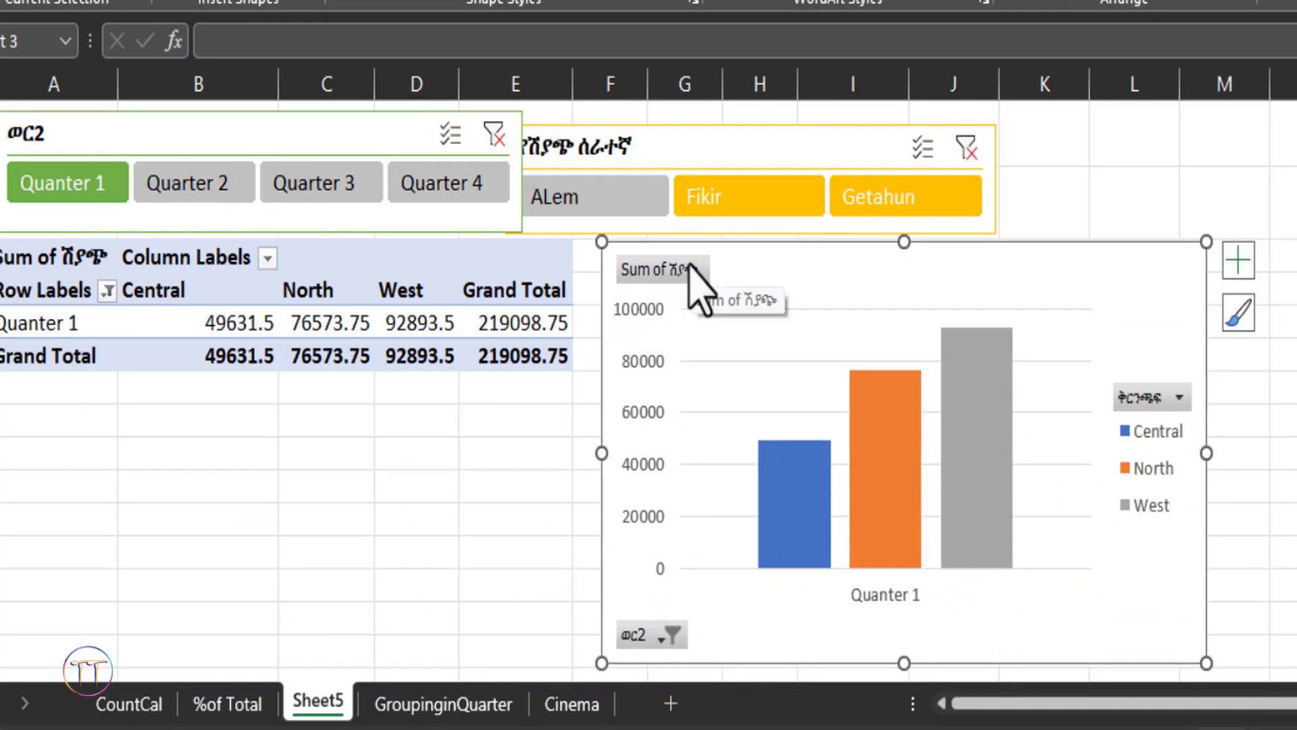
left_click(201, 183, "ctrl")
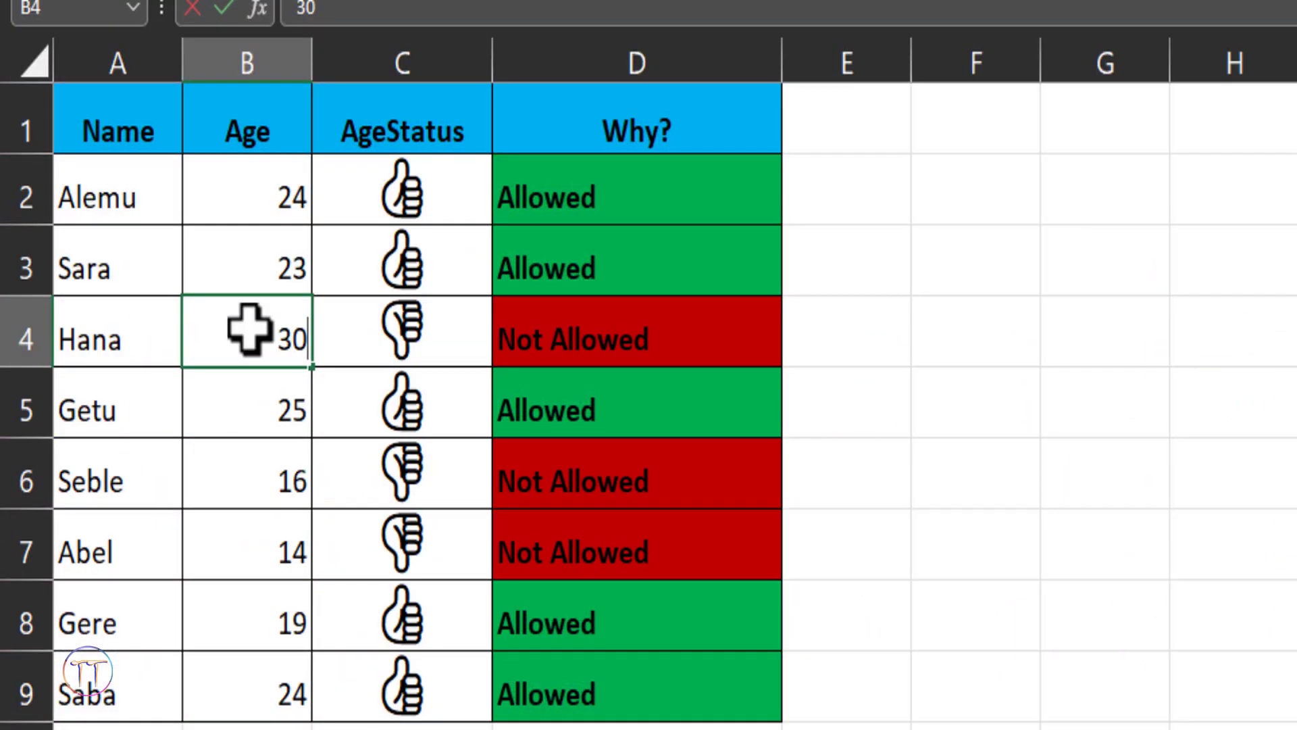
- Commit Hana's new age of 30 and select the first age cell
key("Return")
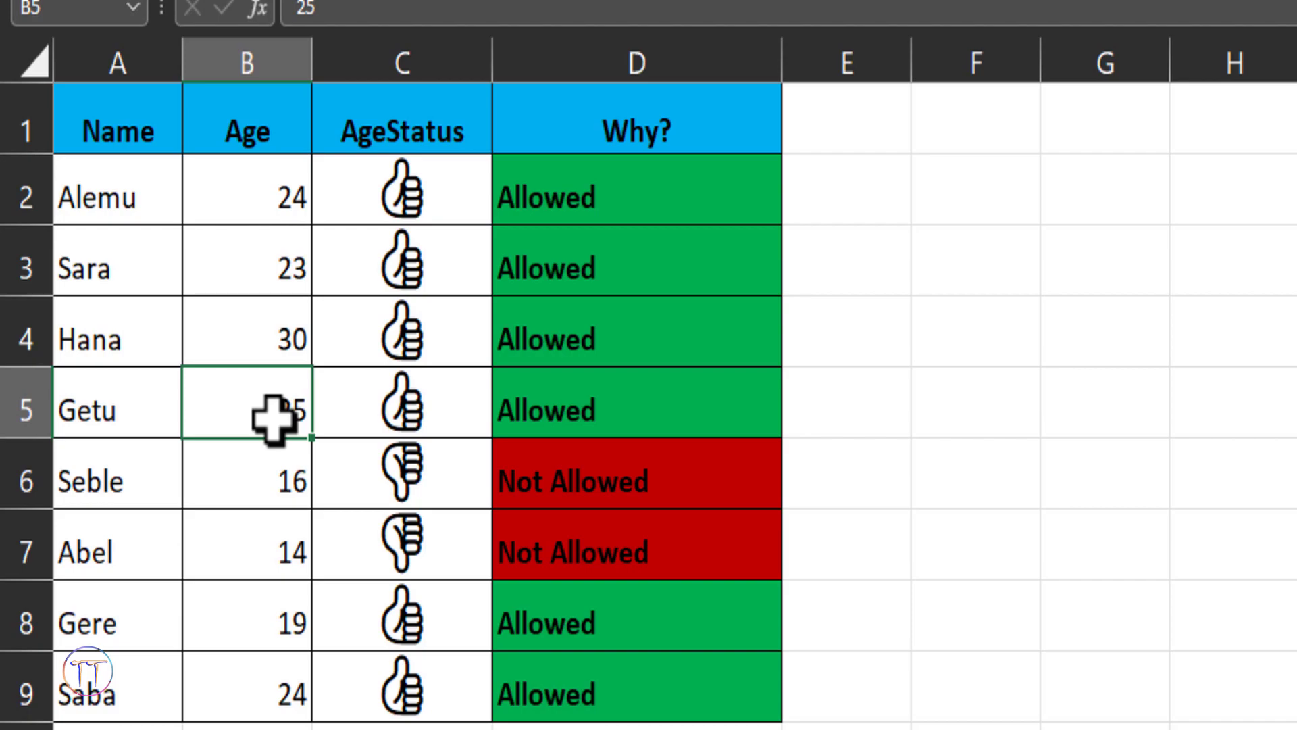
left_click(287, 481)
left_click(304, 192)
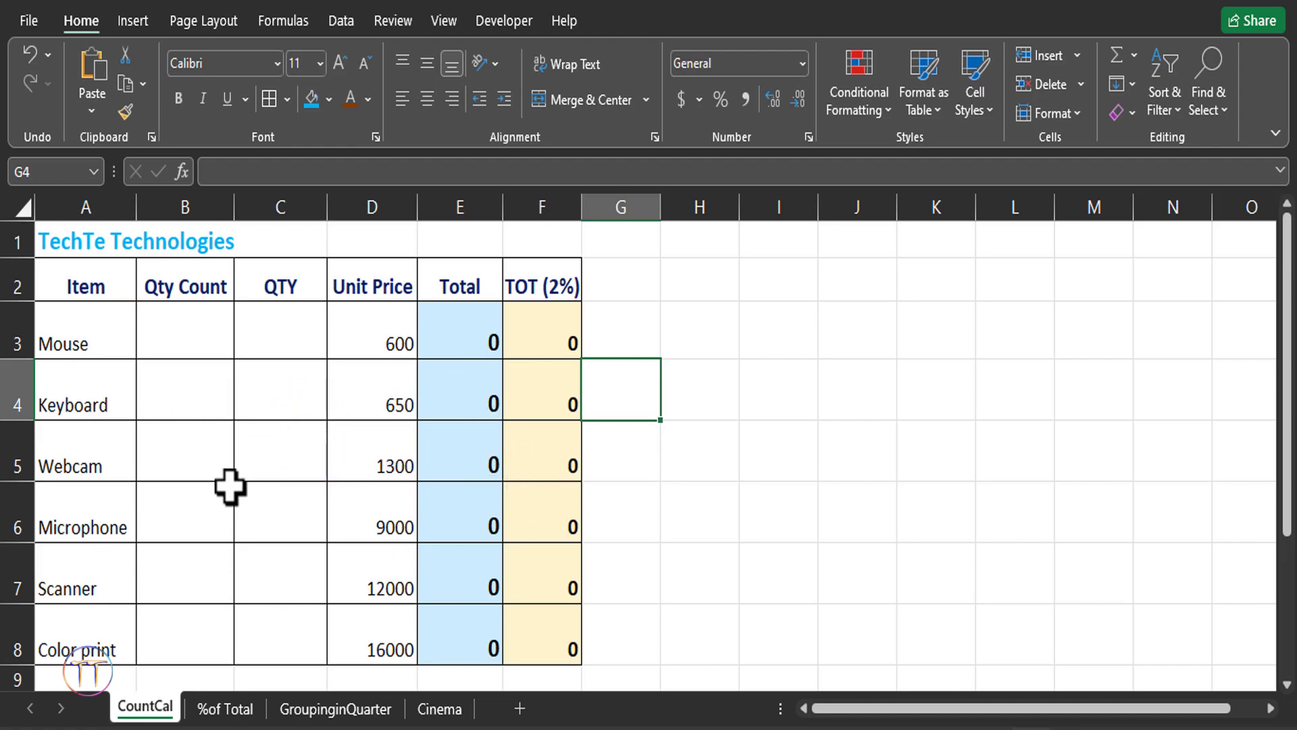
- Enable the Developer tab through Customize the Ribbon and list its insertable form controls
left_click(201, 346)
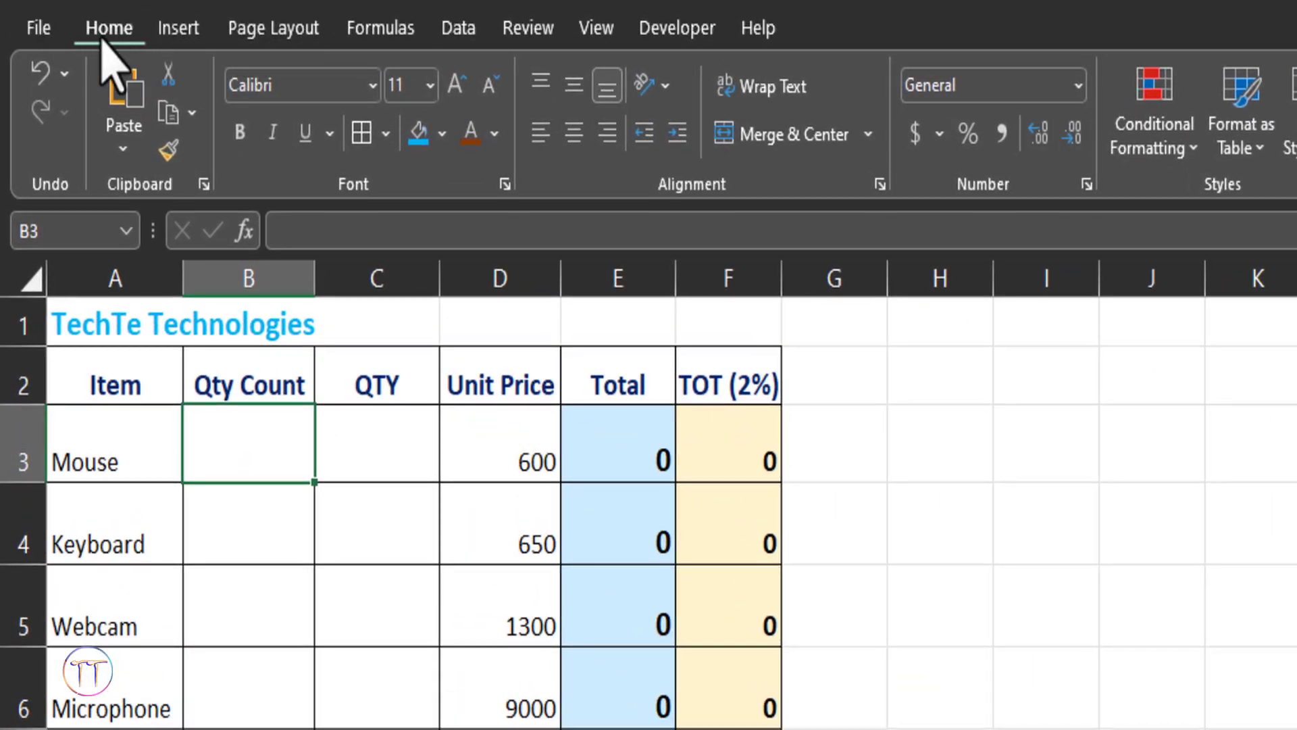
right_click(105, 34)
left_click(208, 108)
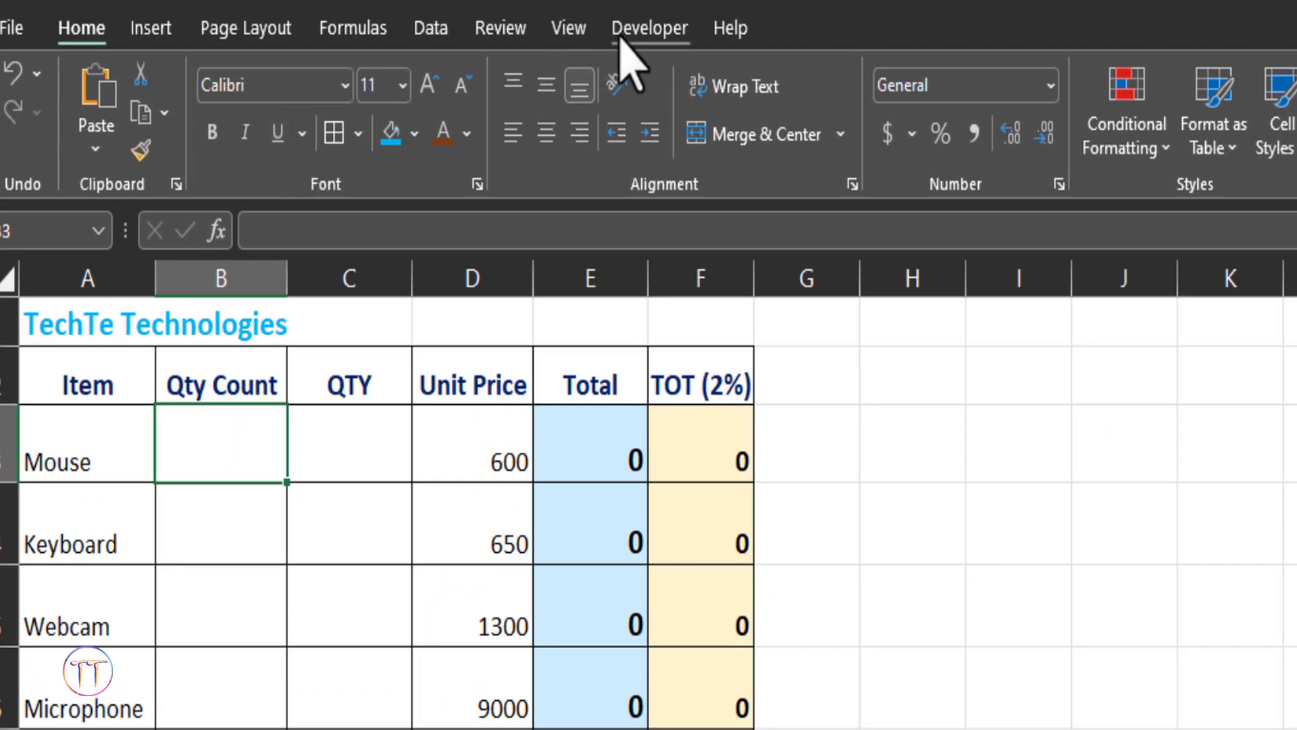
left_click(620, 31)
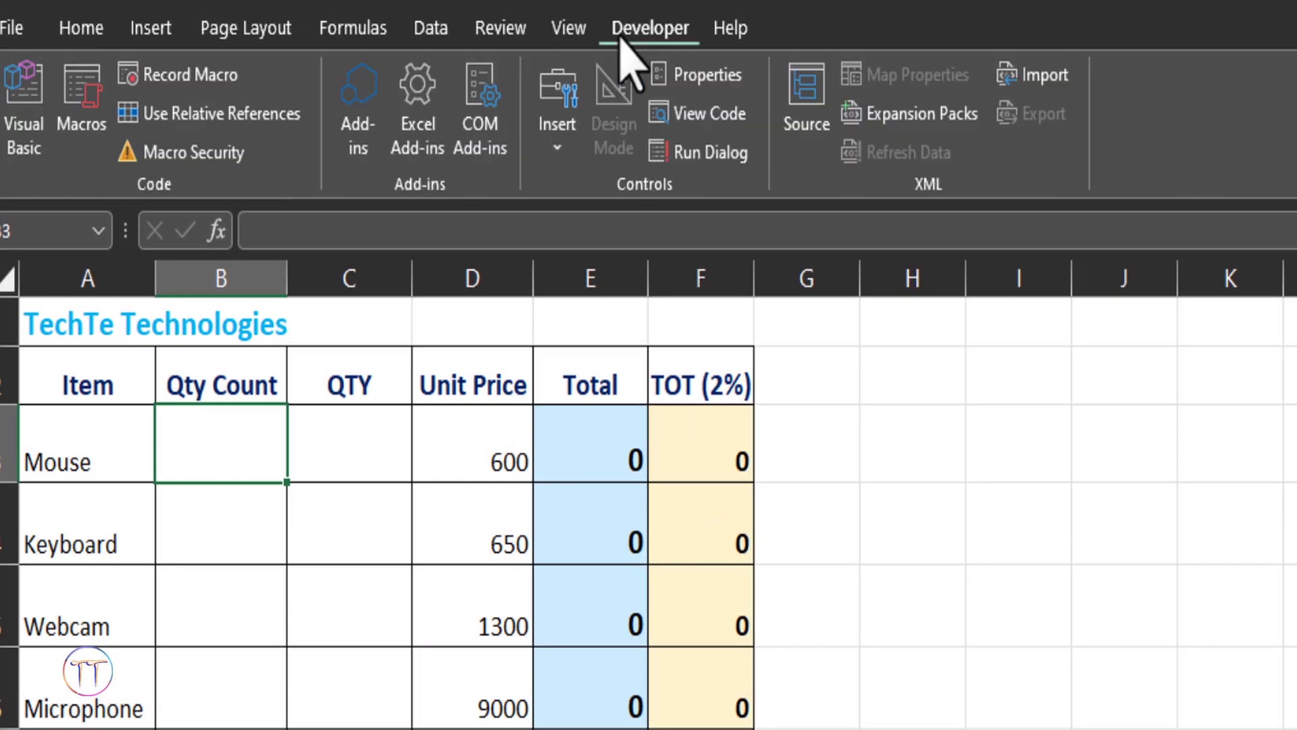
left_click(564, 145)
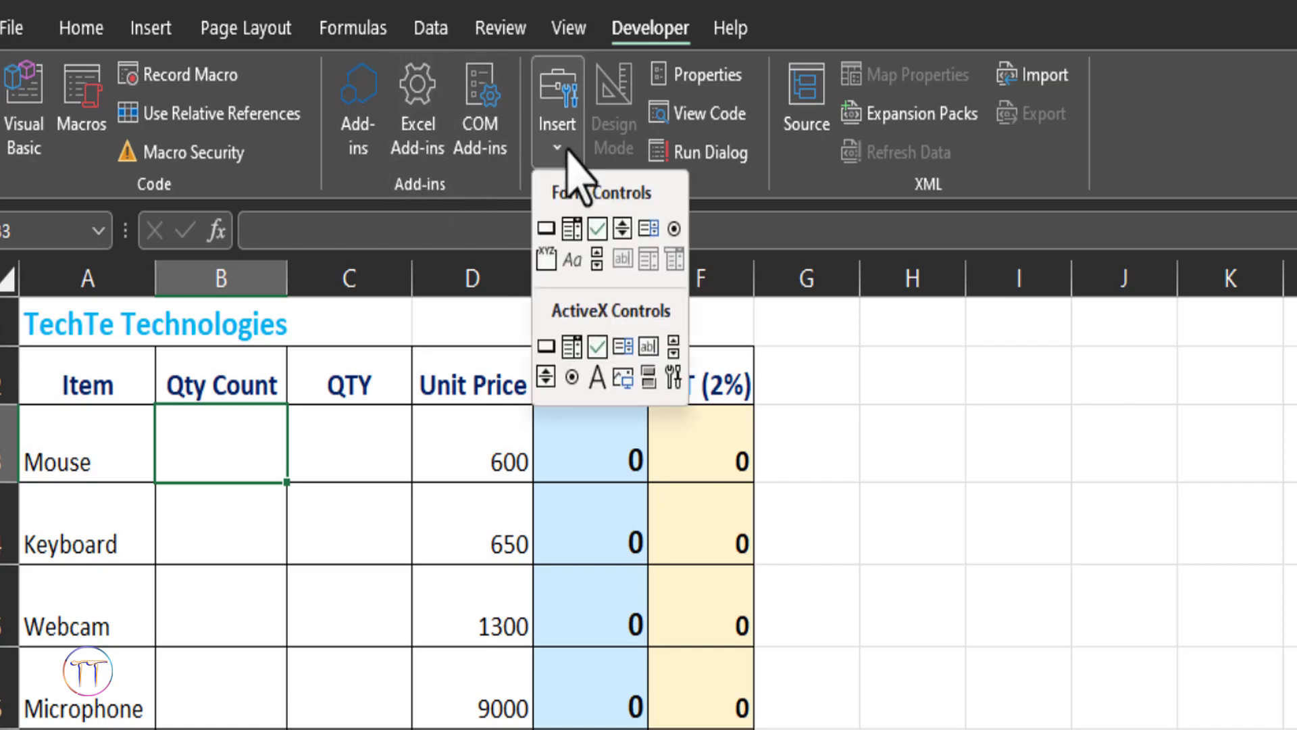
- Draw a Spin Button form control in B3 and paste copies into B4 through B8
left_click(620, 231)
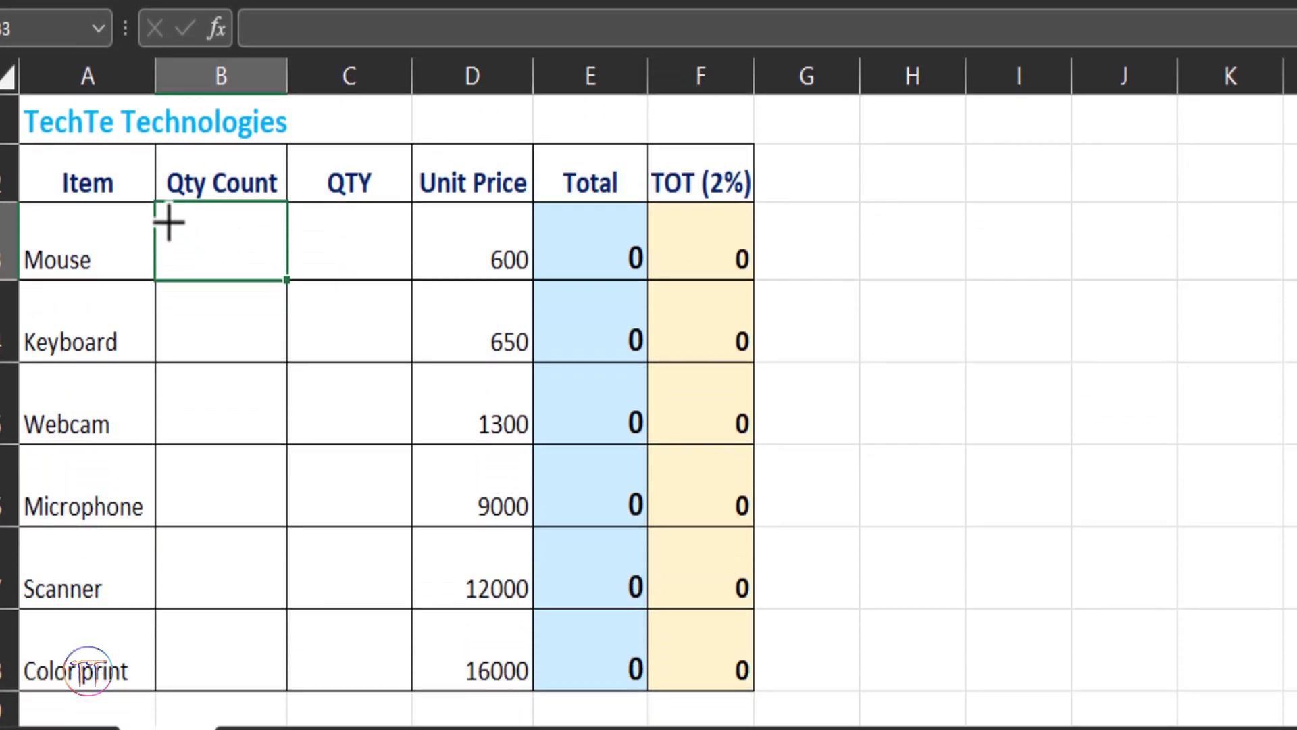
left_click_drag(162, 214, 276, 269)
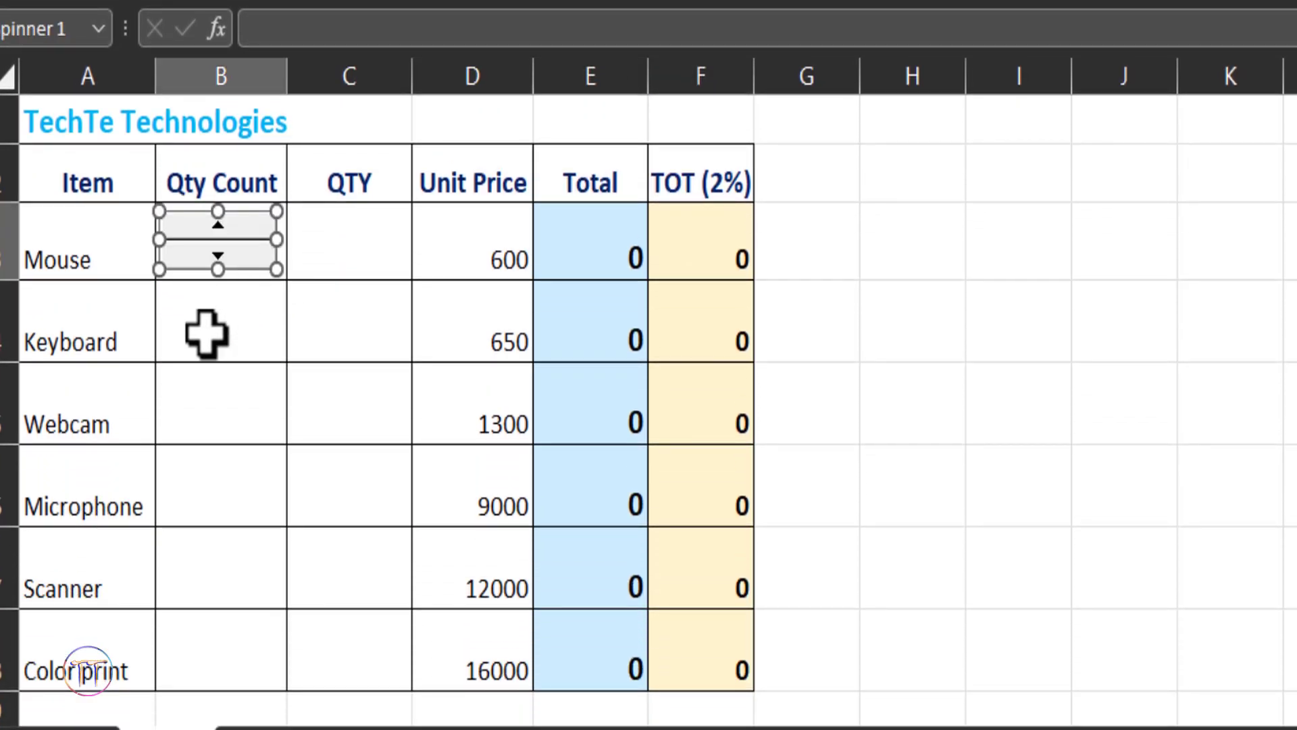
right_click(244, 242)
left_click(197, 342)
right_click(203, 343)
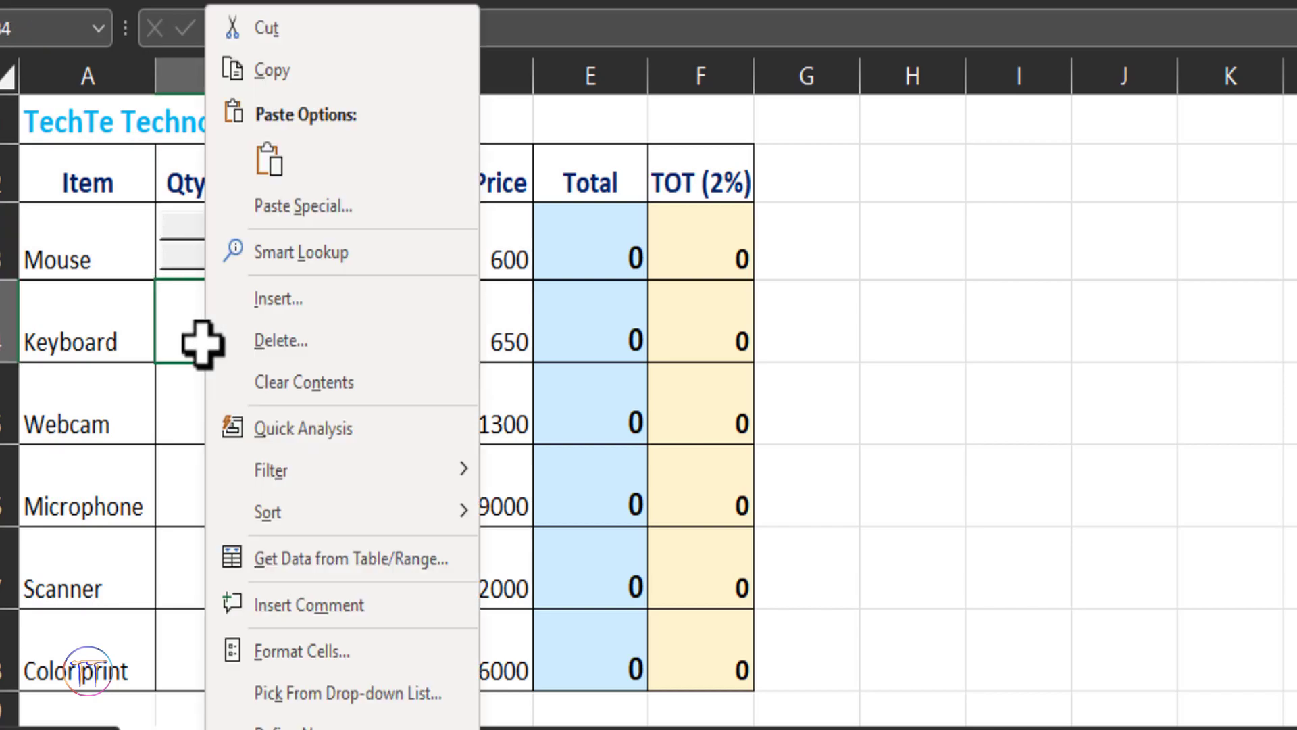
left_click(269, 162)
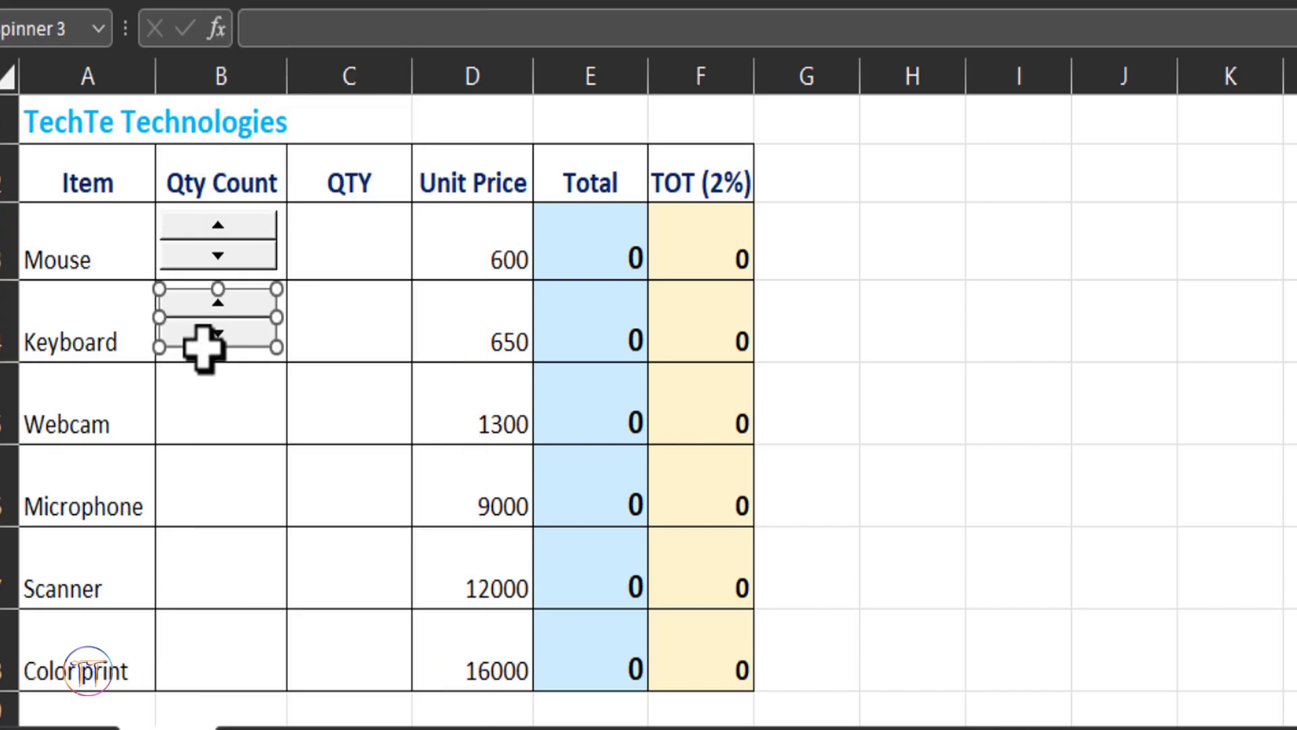
left_click(203, 379)
right_click(203, 379)
left_click(227, 162)
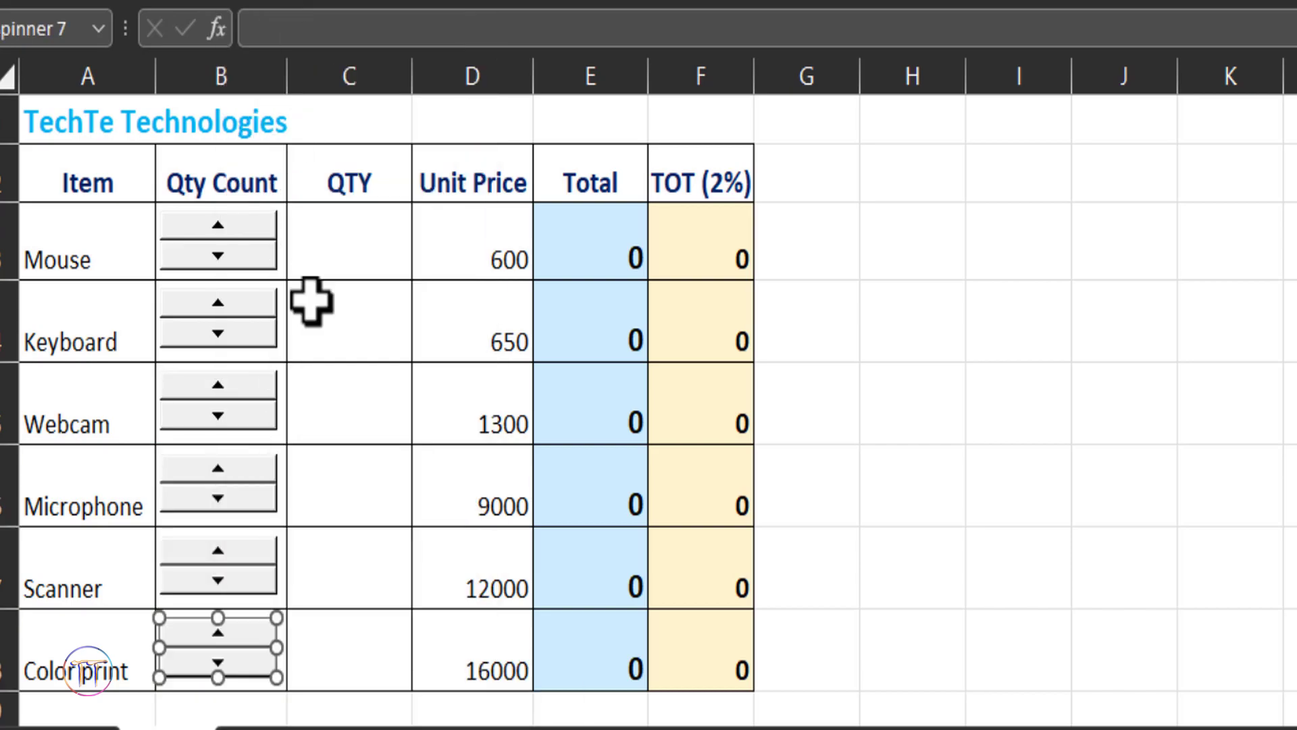
left_click(372, 433)
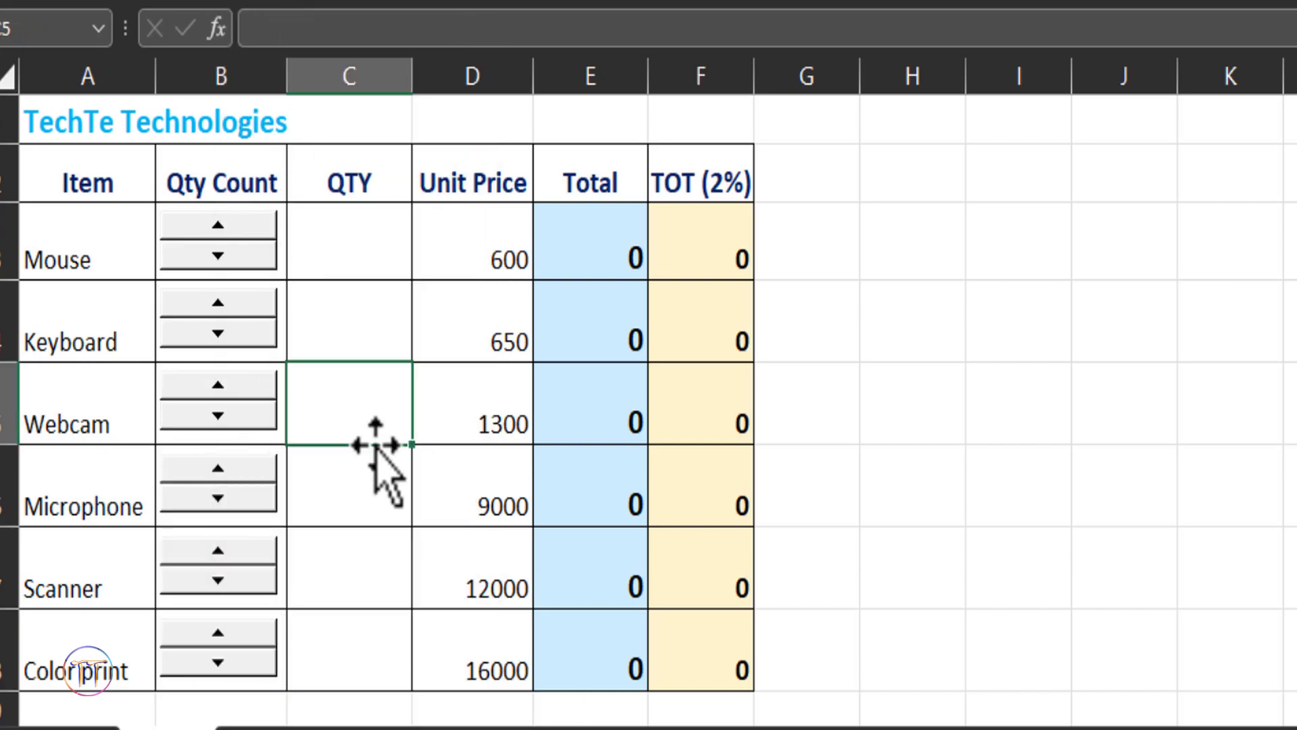
left_click(358, 237)
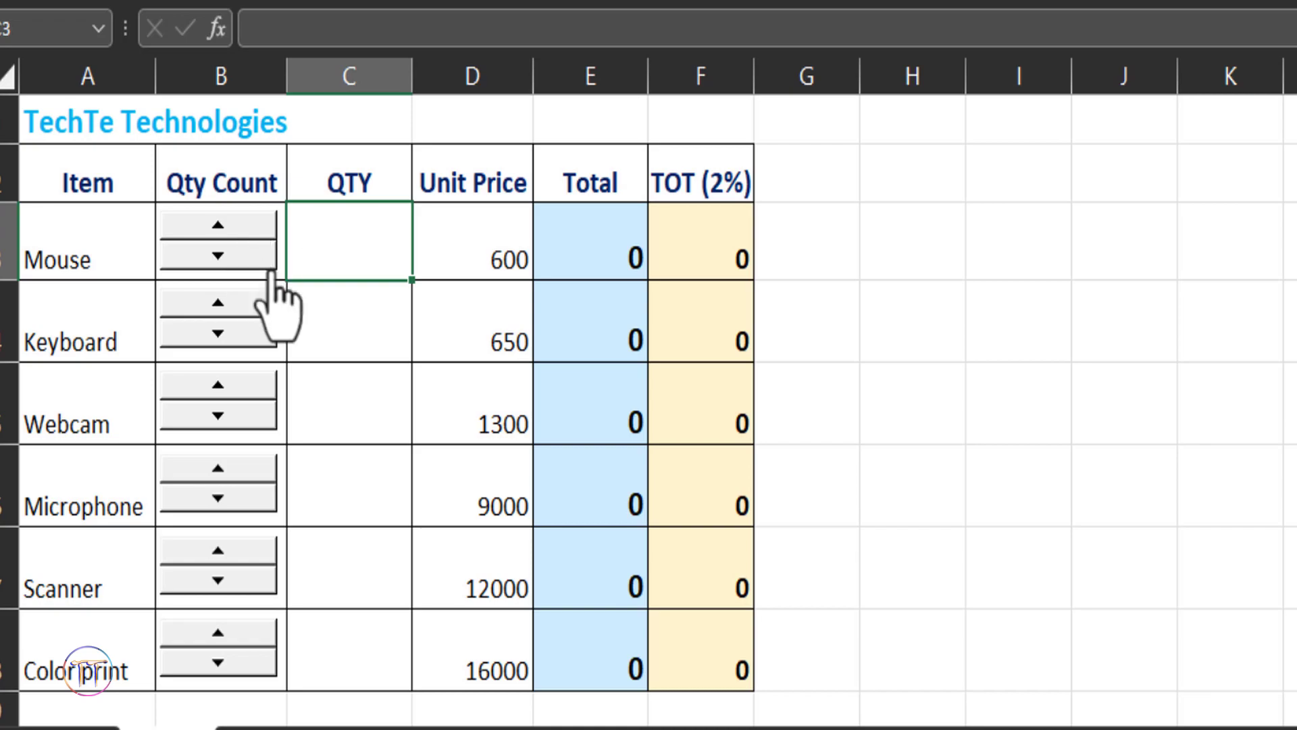
- Link the Mouse spin button to cell $C$3 through Format Control
right_click(222, 227)
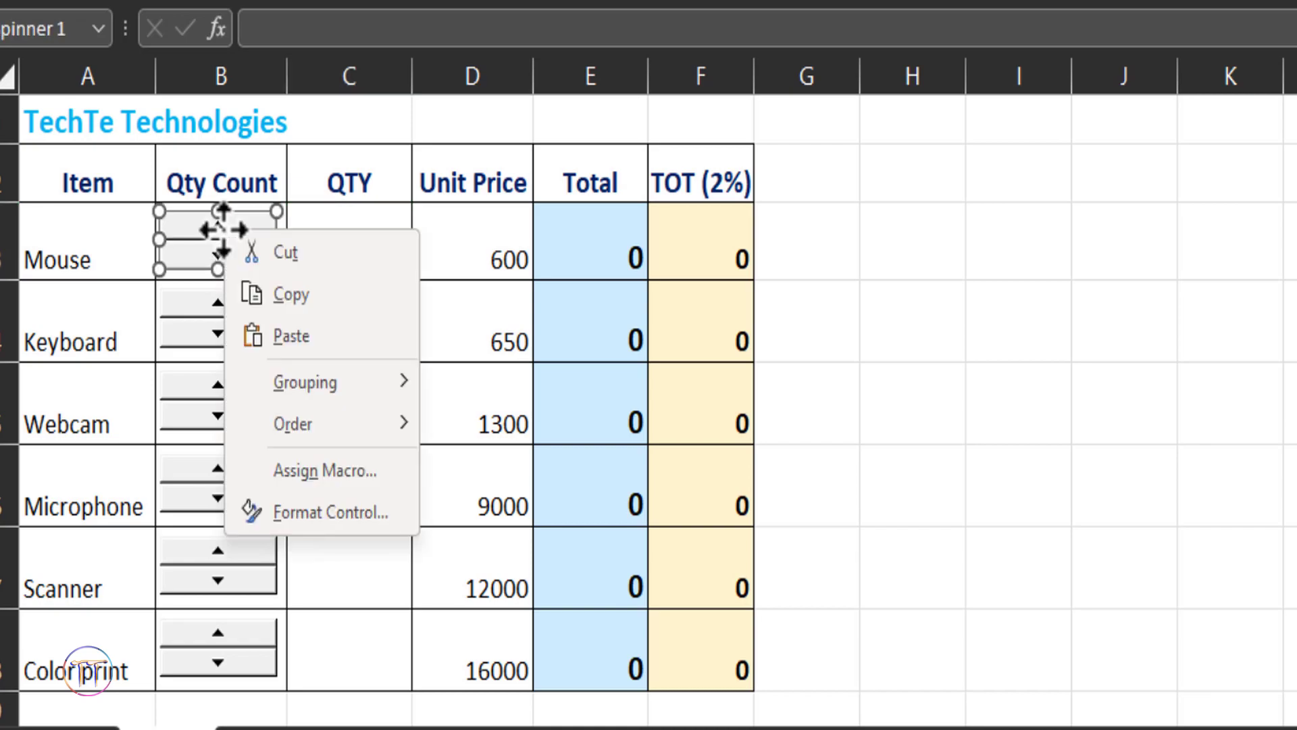
left_click(338, 515)
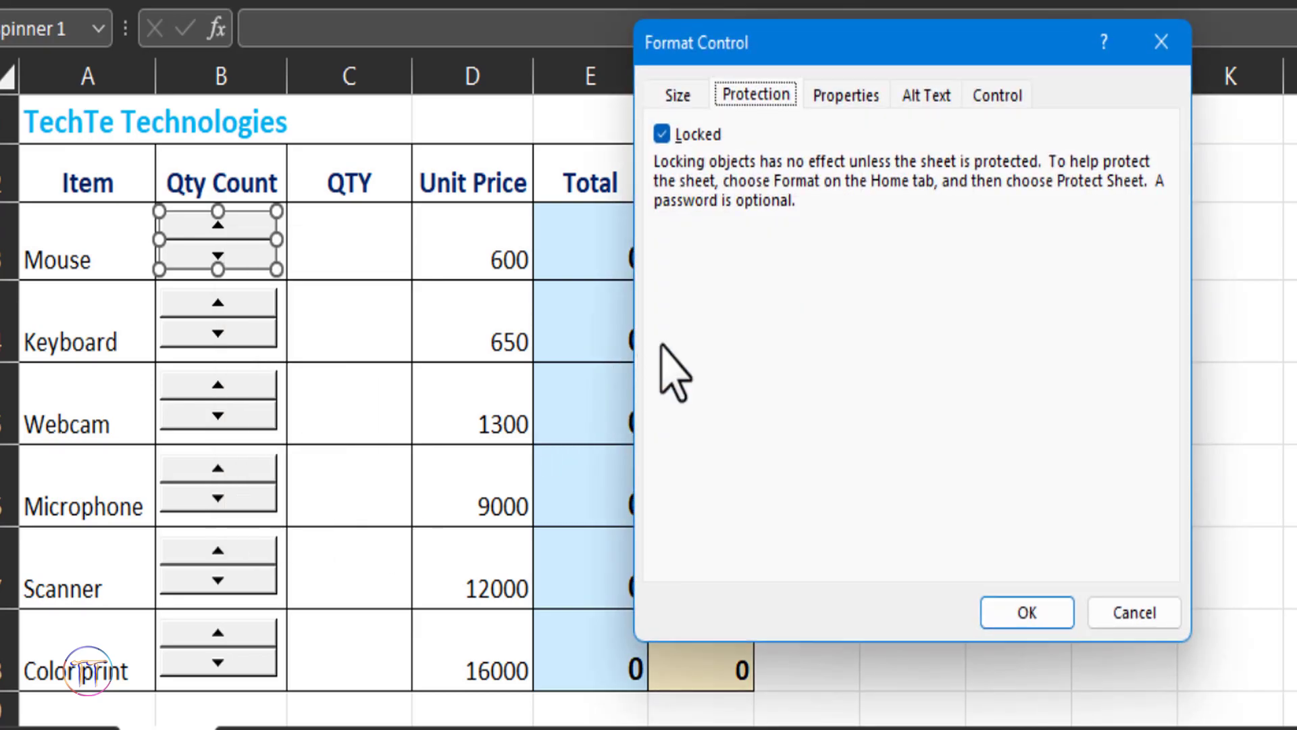
left_click(997, 95)
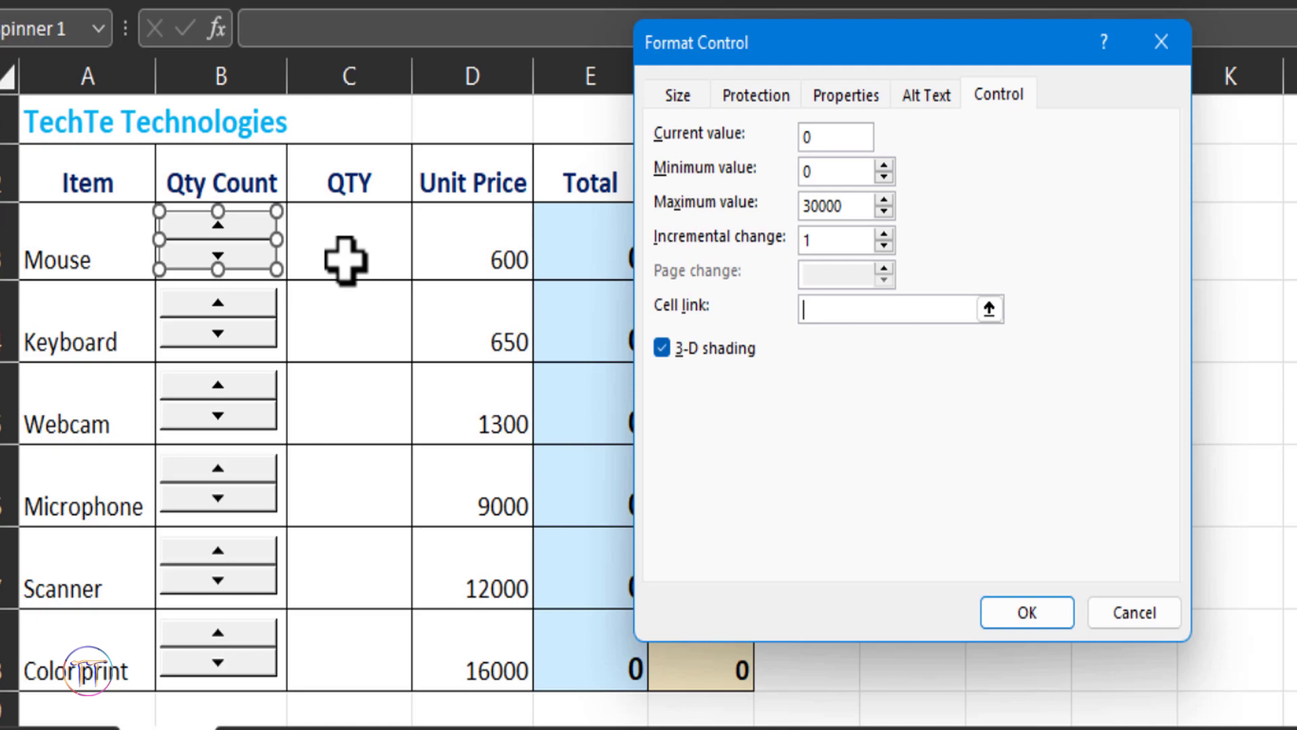
left_click(346, 244)
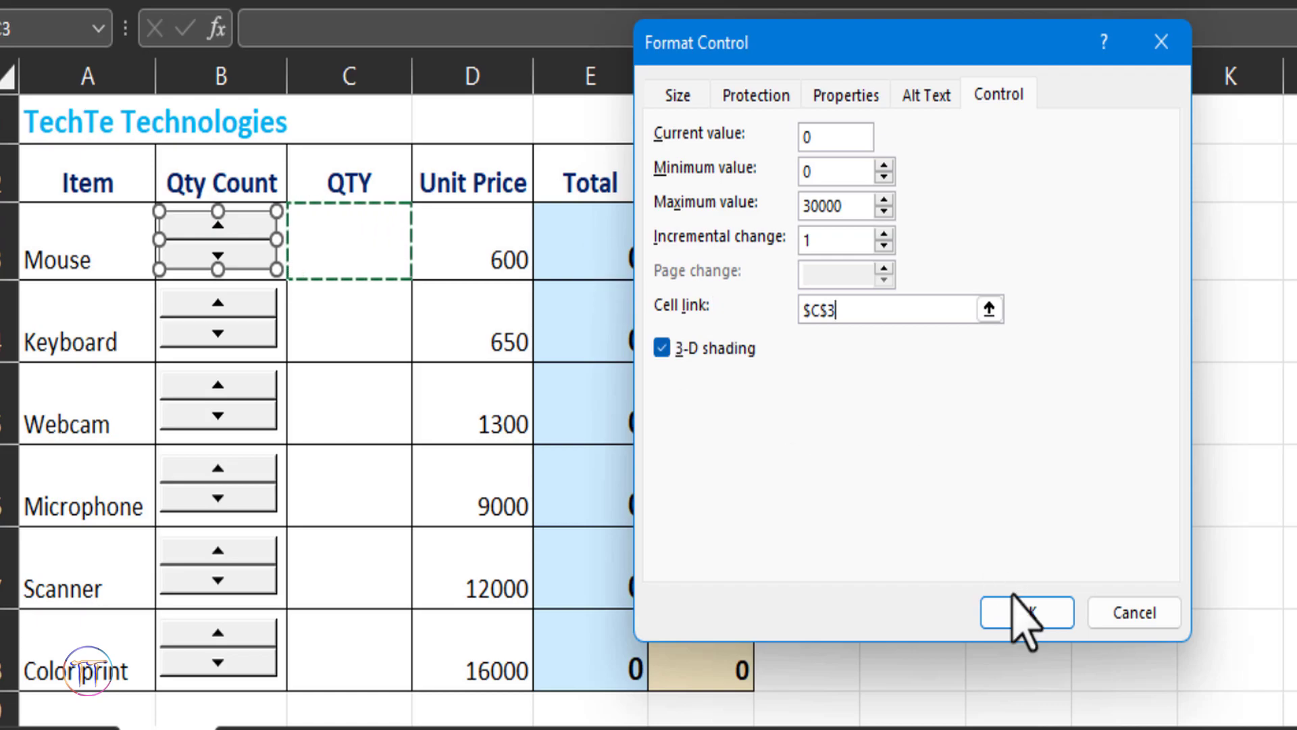
left_click(1027, 612)
left_click(362, 336)
- Link the Keyboard spin button to cell $C$4
right_click(278, 327)
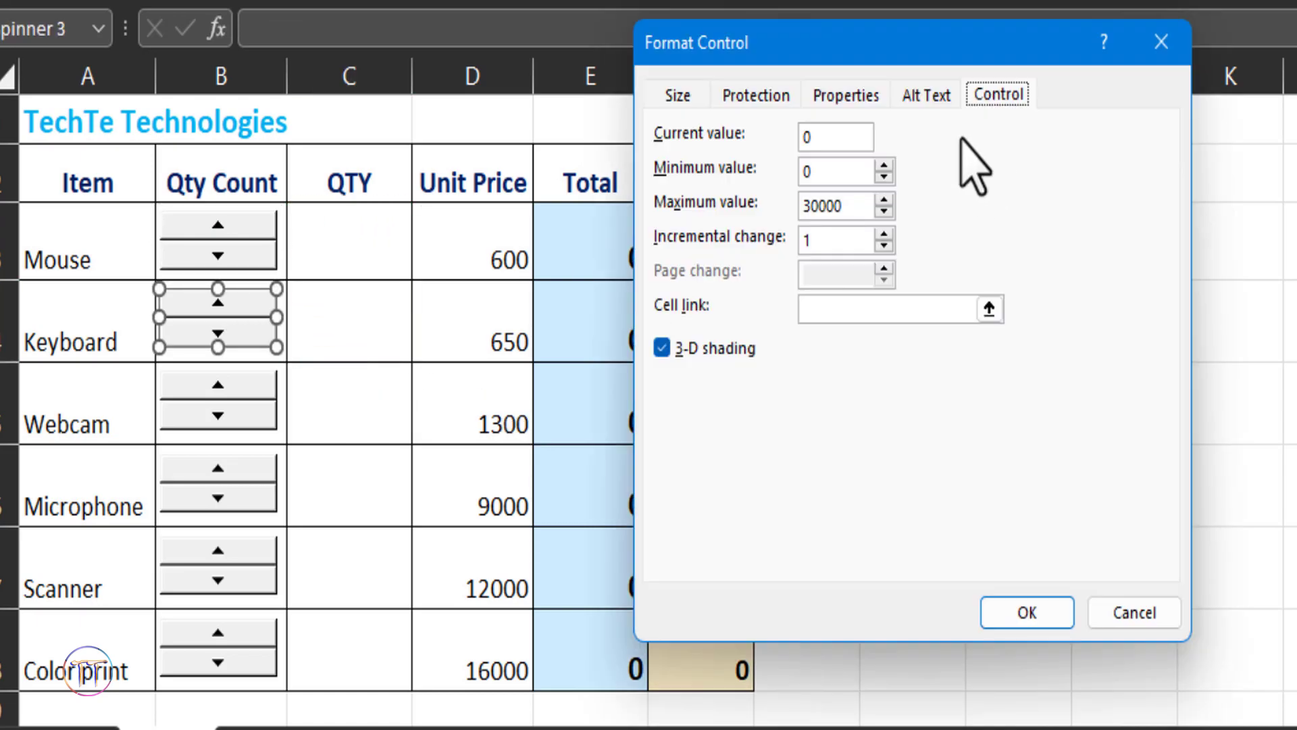
left_click(834, 307)
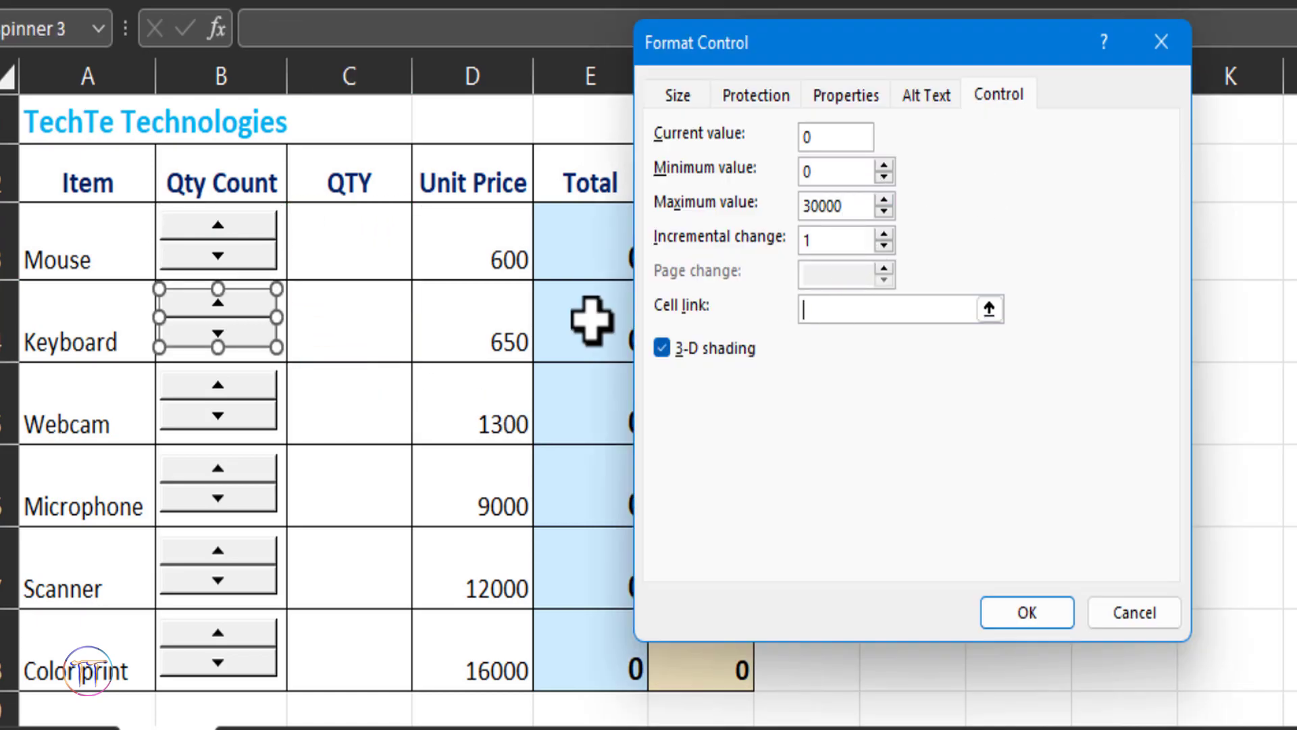
left_click(354, 342)
left_click(1014, 612)
left_click(365, 414)
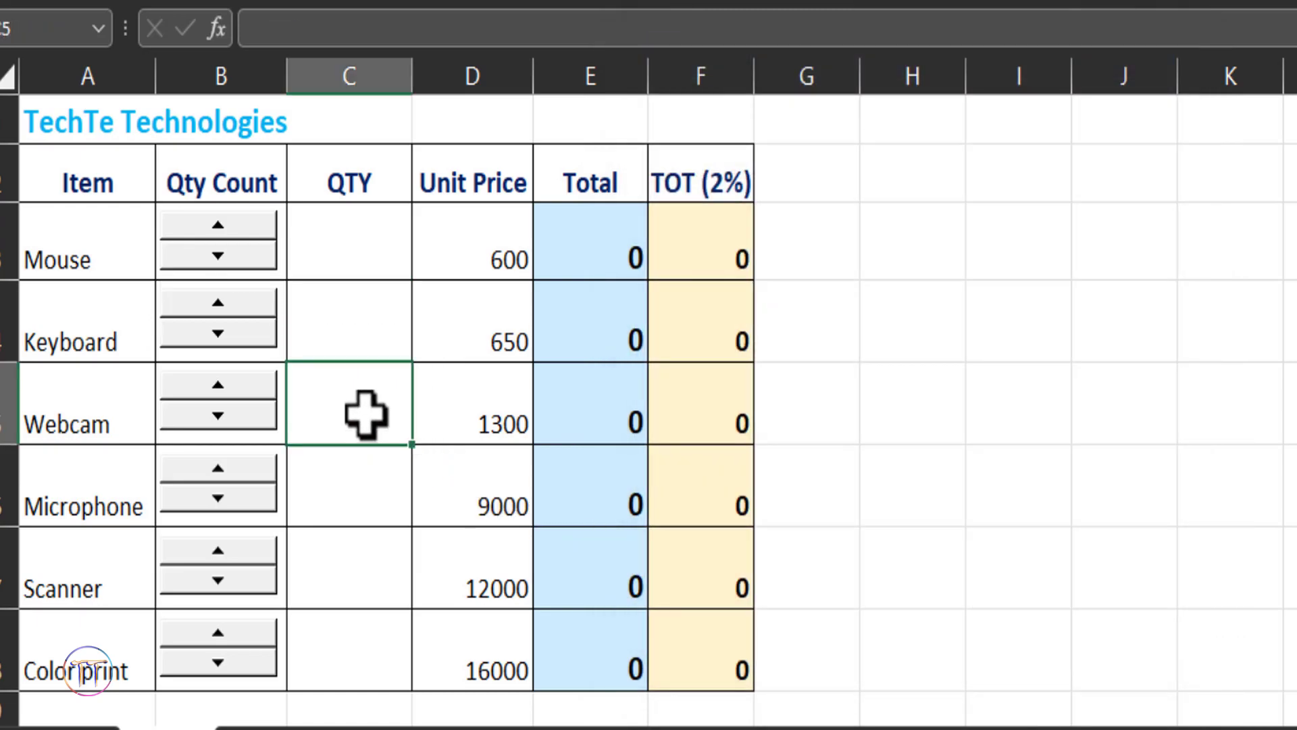
- Inspect the Mouse row's QTY, Total and TOT (2%) formula cells
left_click(362, 246)
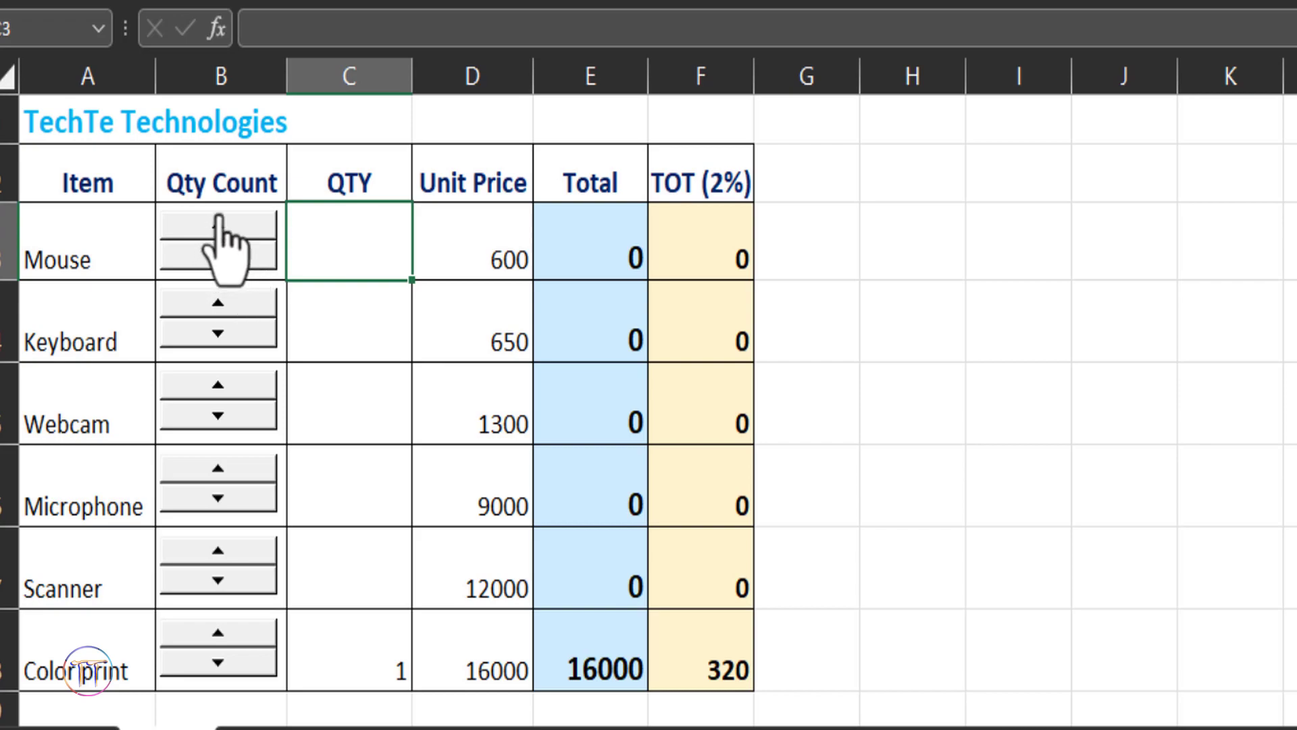
key("Right")
key("Right")
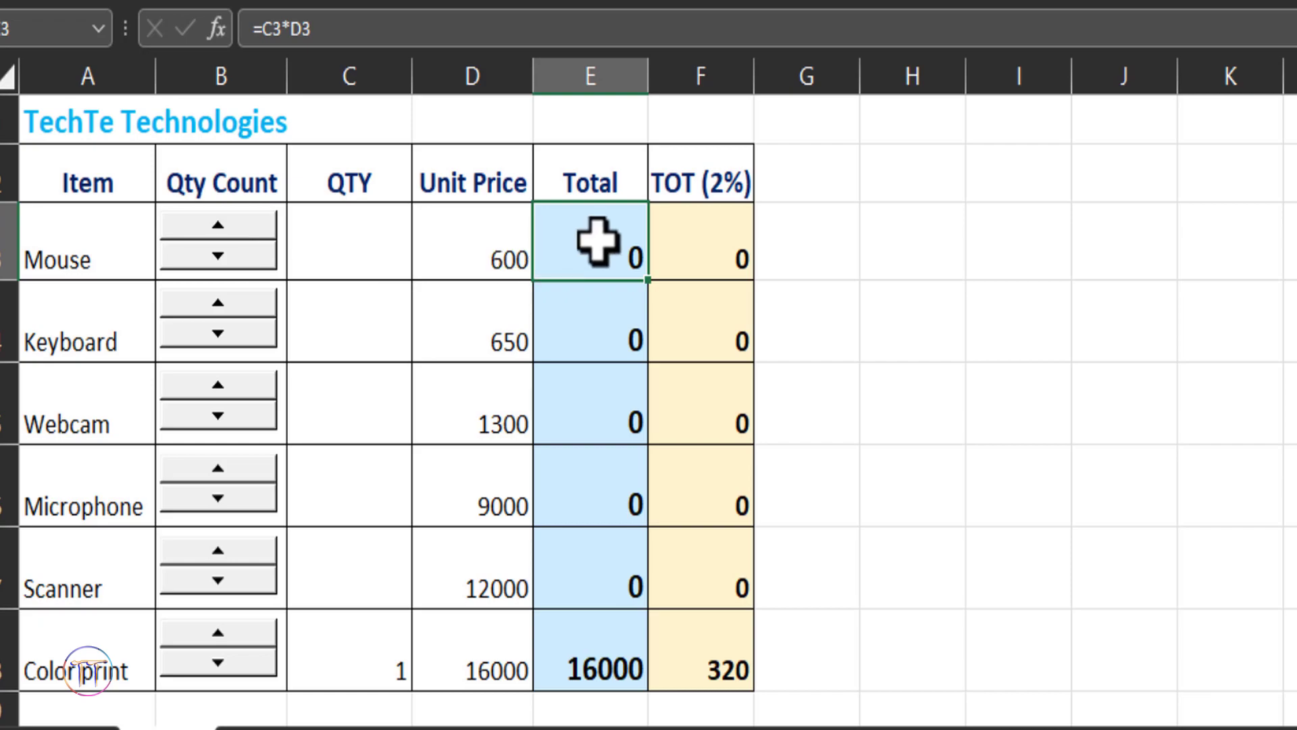
left_click(683, 242)
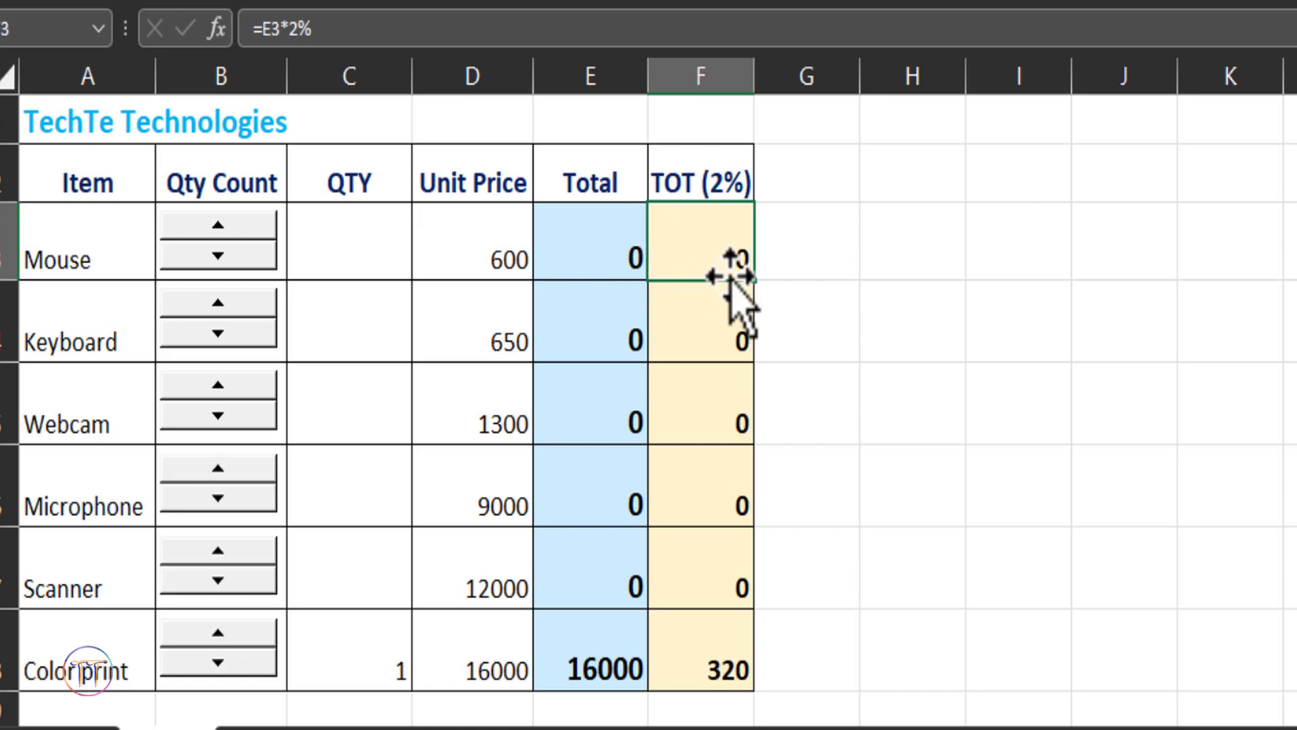
left_click(311, 240)
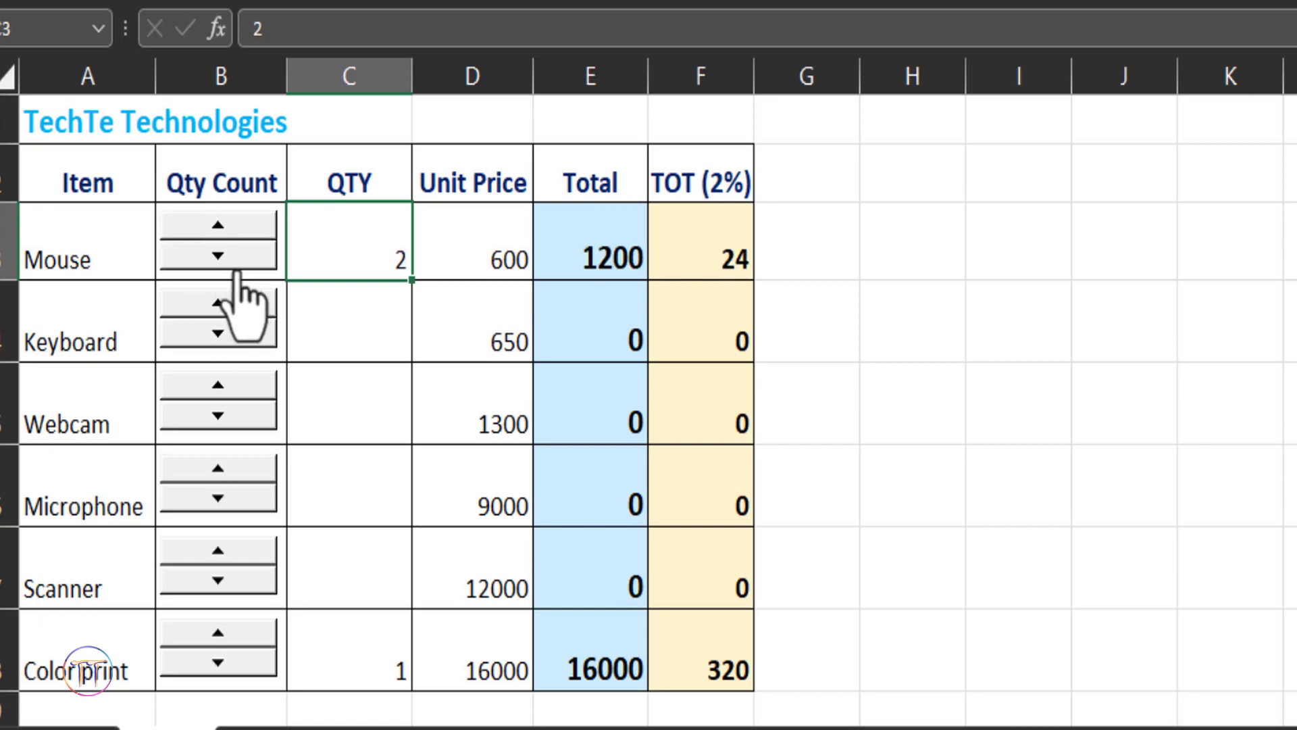
- Use the spinners to set Mouse, Keyboard and Webcam to 1 and raise Microphone twice
left_click(219, 256)
left_click(217, 302)
left_click(217, 384)
left_click(217, 414)
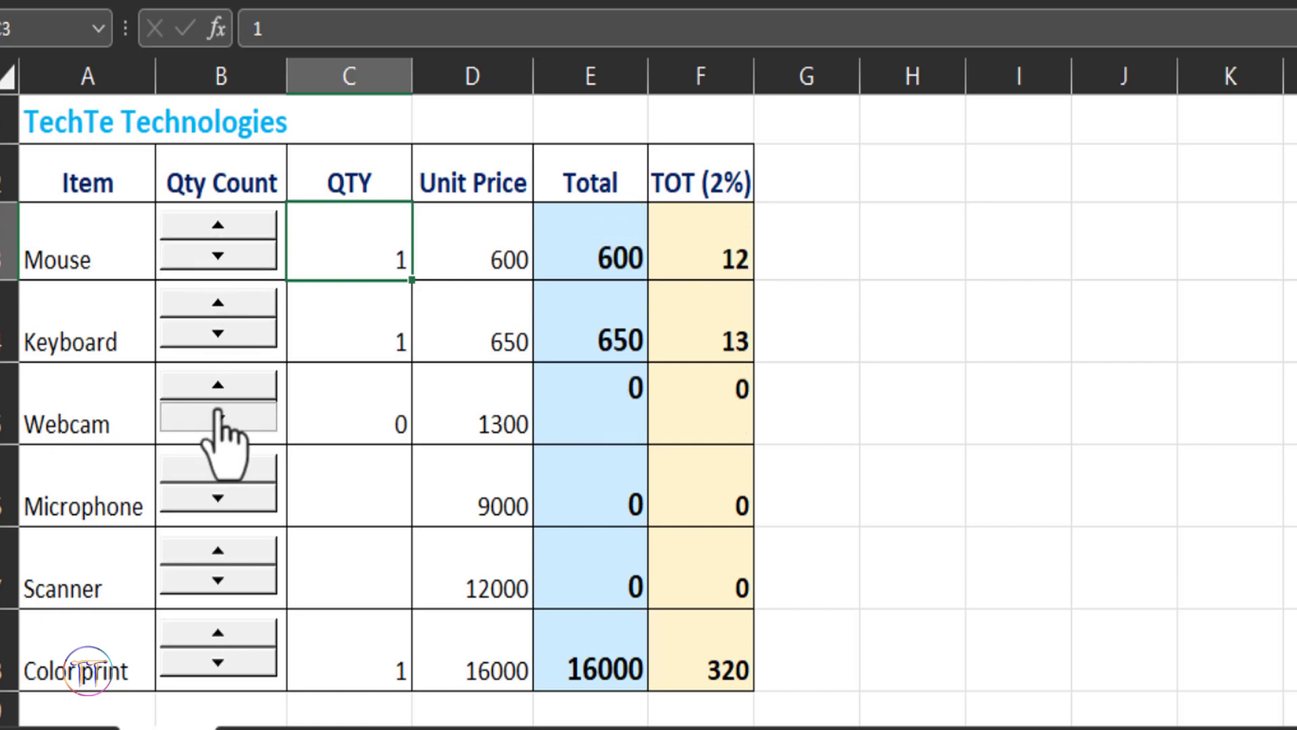
left_click(205, 393)
left_click(217, 470)
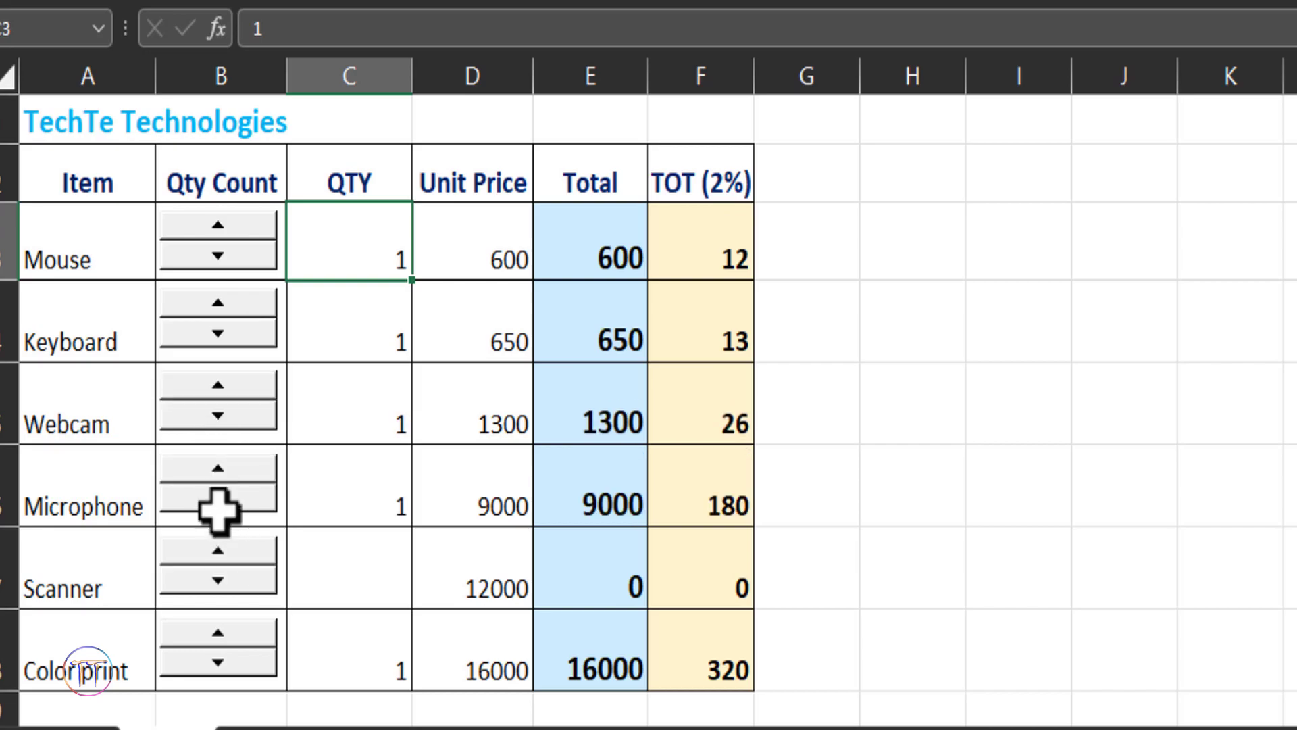
left_click(217, 467)
left_click(217, 467)
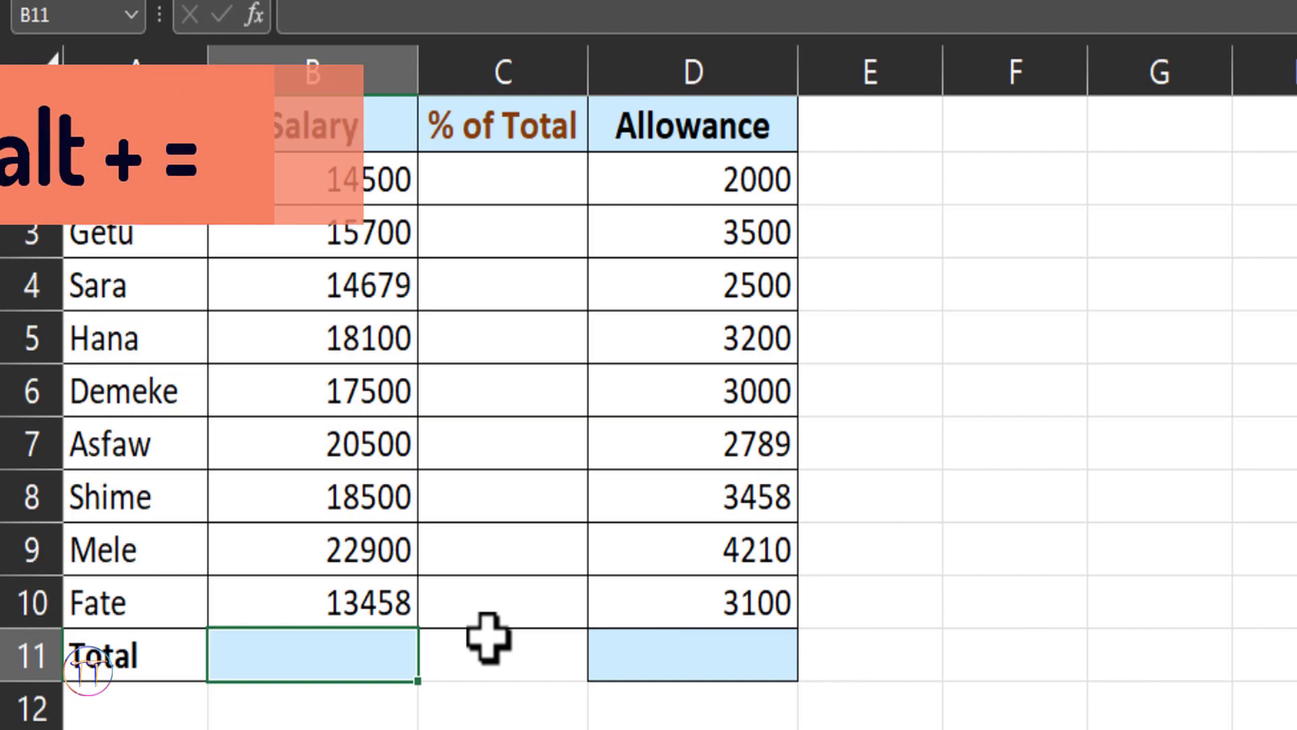
- AutoSum Salary in B11 (155,837.00) and Allowance in D11 (27,757.00) with Alt+=
key("alt+equal")
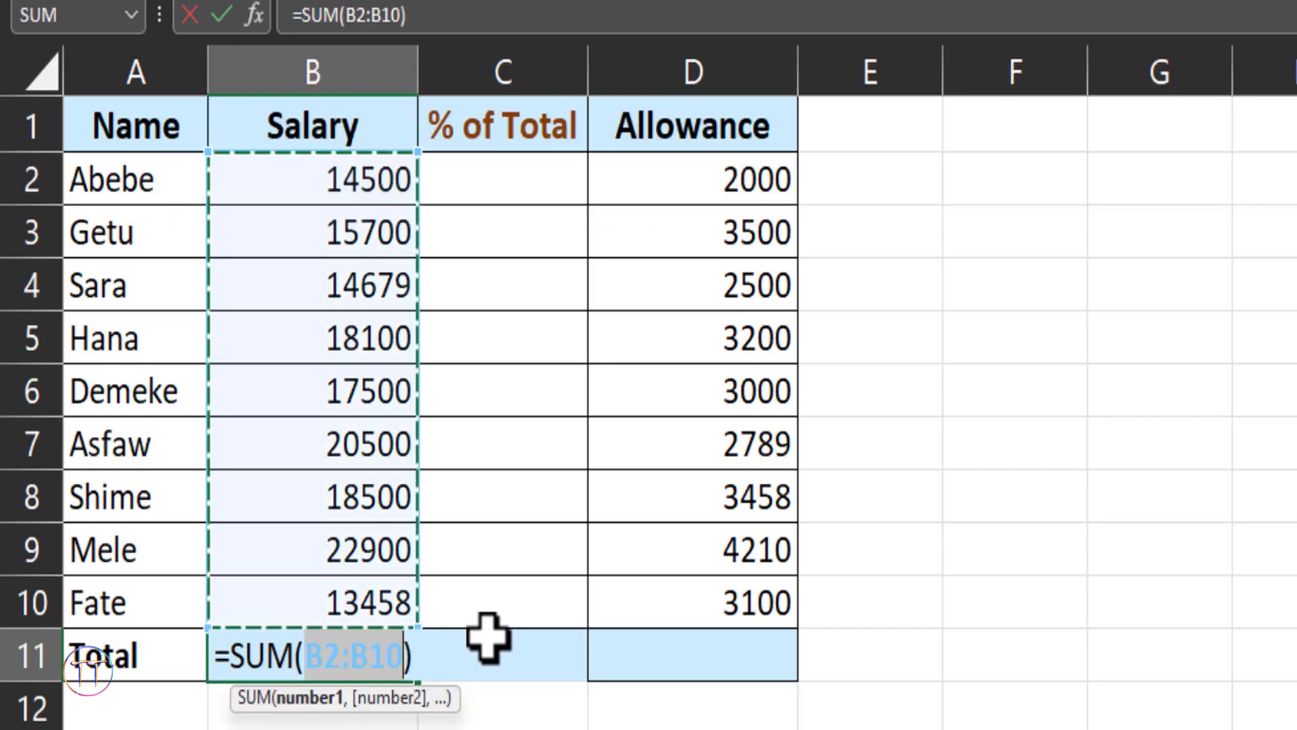
key("Return")
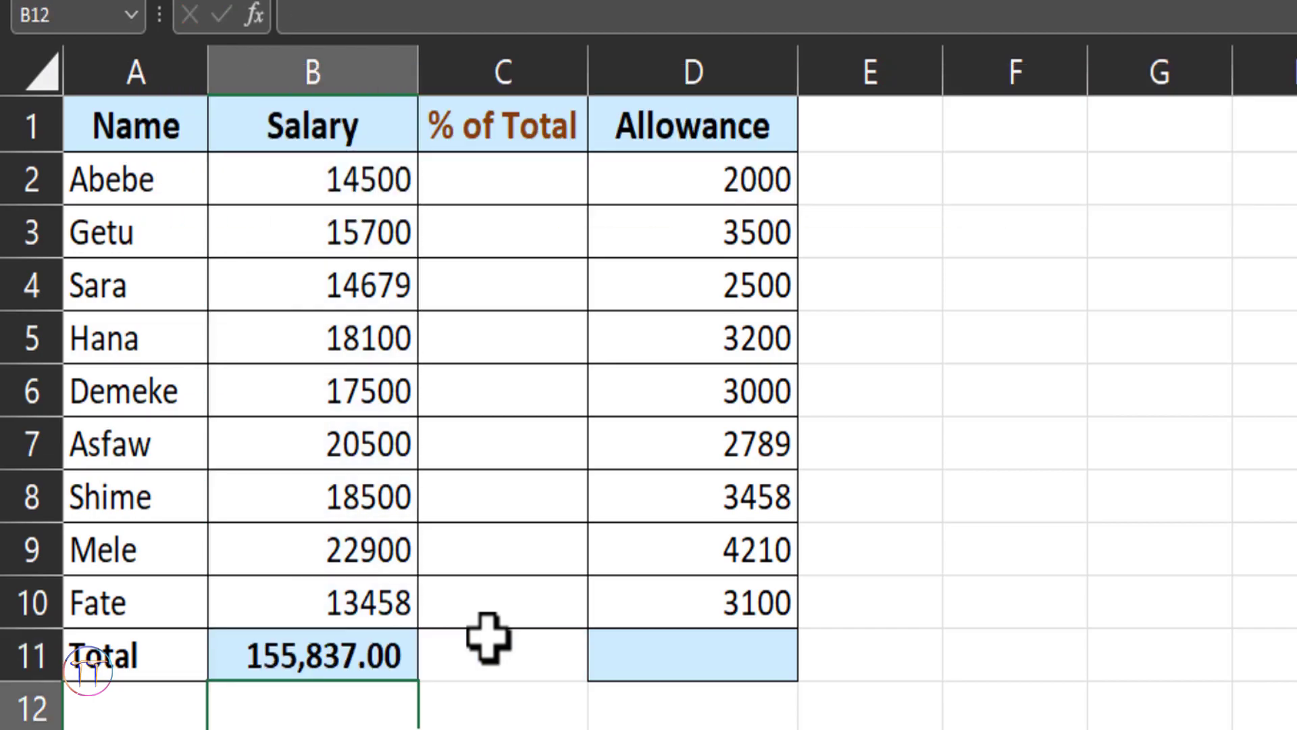
left_click(708, 653)
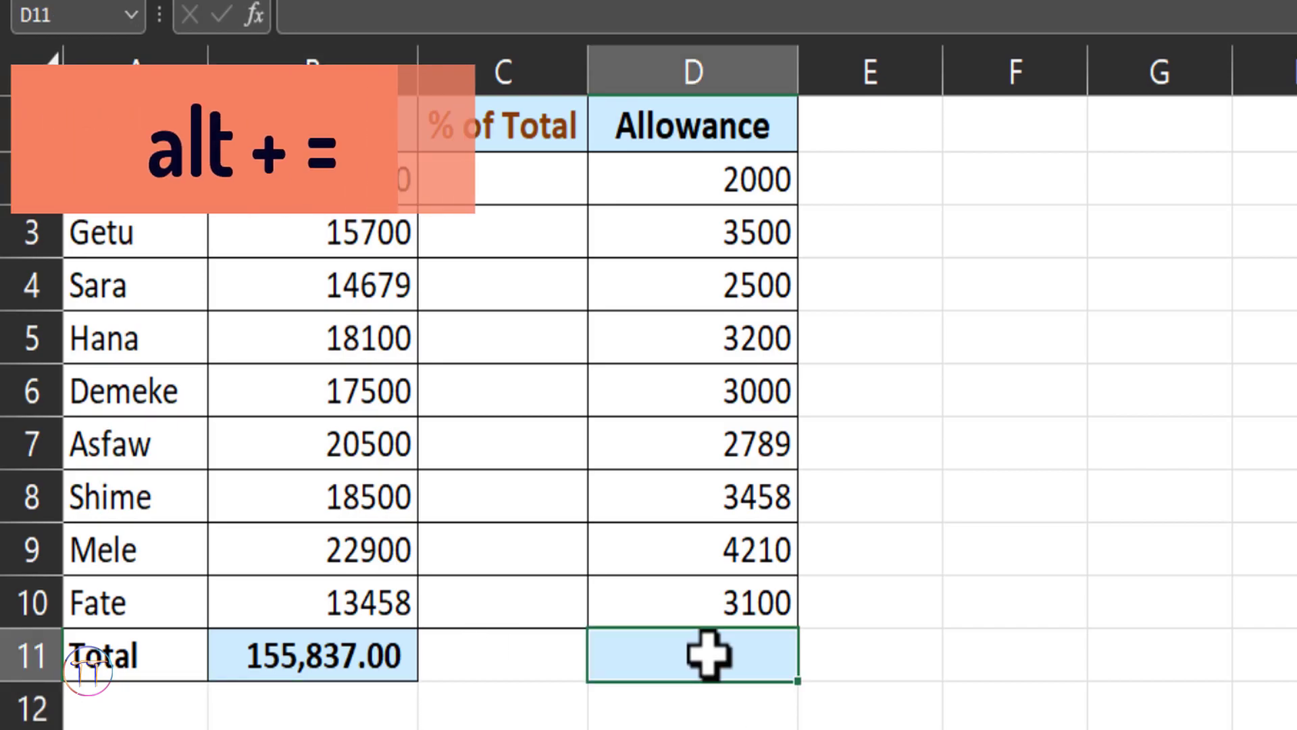
key("alt+equal")
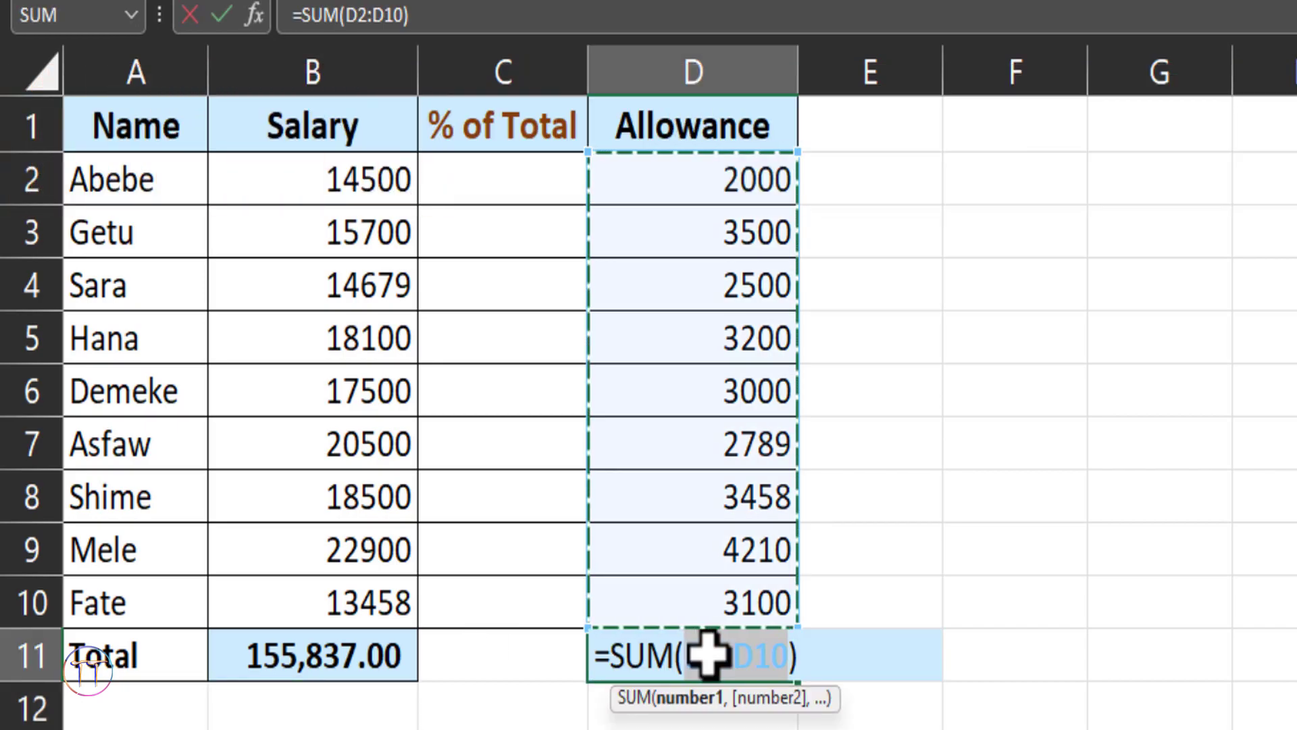
key("Return")
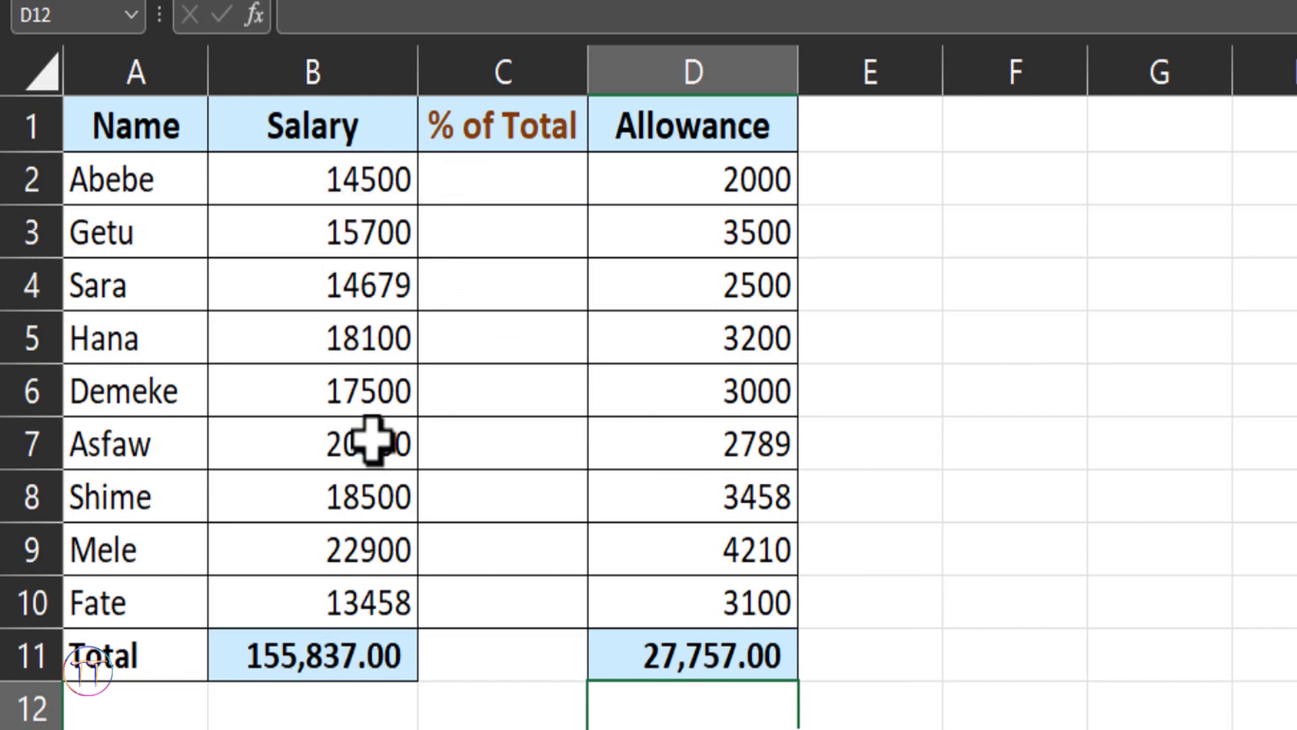
- Apply Quick Analysis column % Total to B2:B10, giving shares from 8.64% to 14.69%
left_click_drag(362, 174, 364, 595)
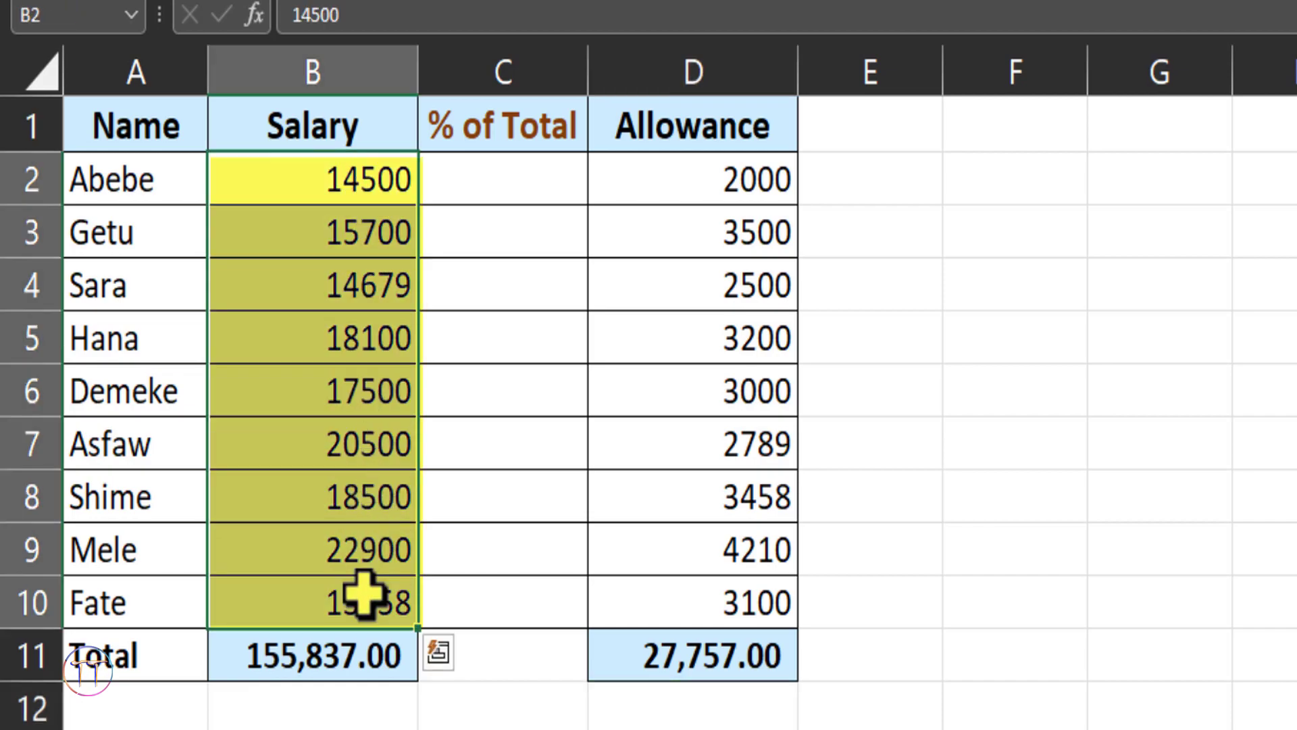
left_click(439, 652)
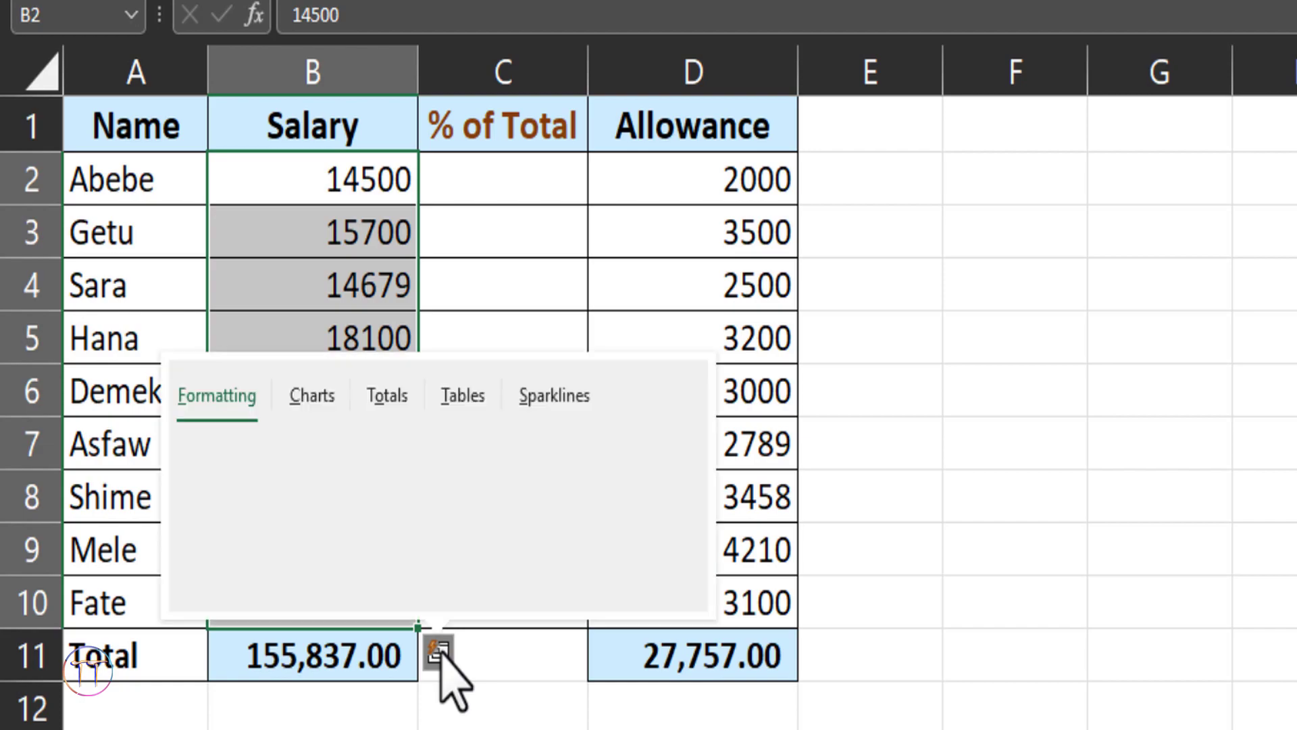
left_click(379, 389)
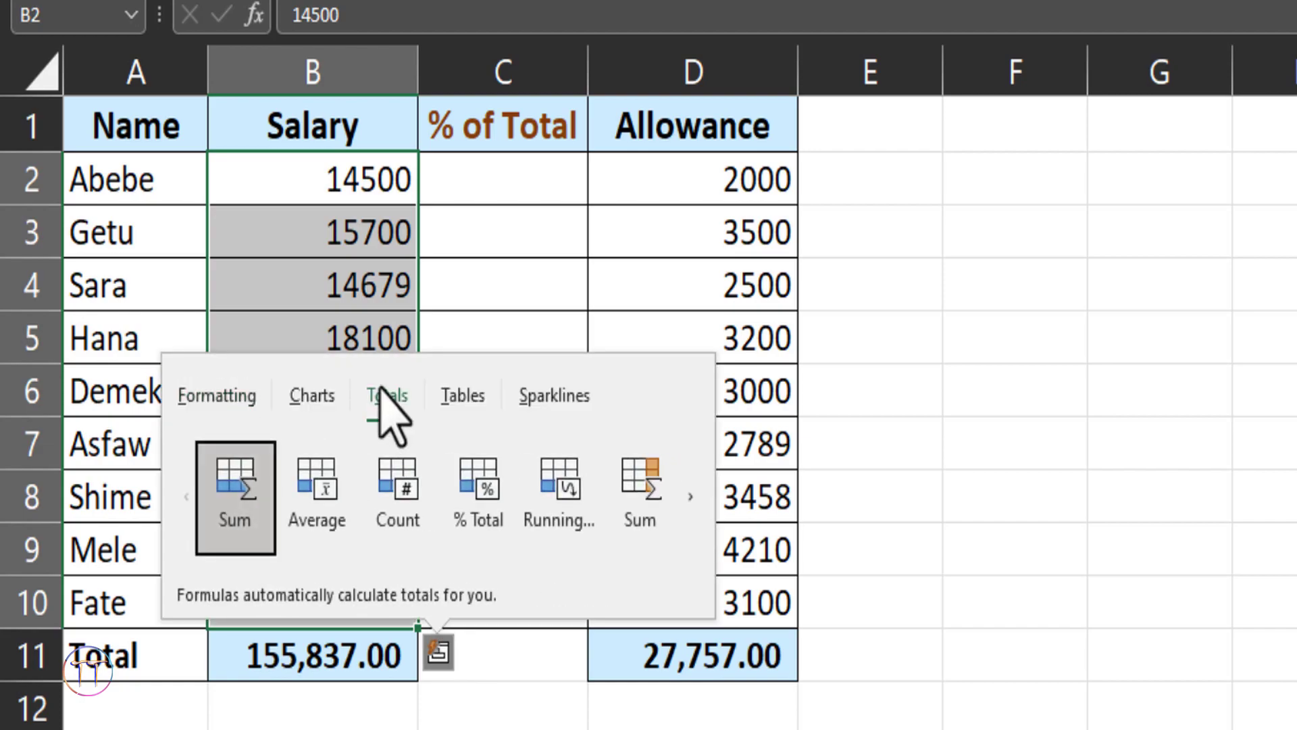
left_click(691, 500)
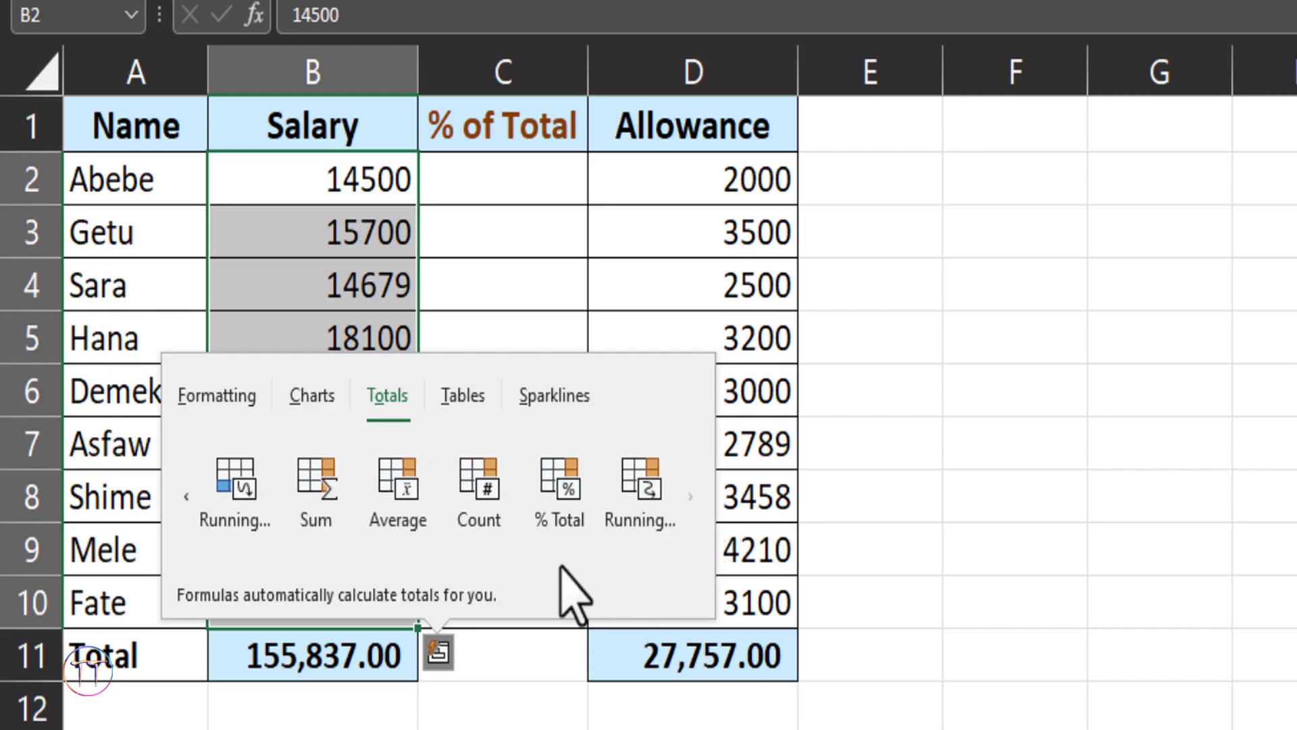
left_click(565, 504)
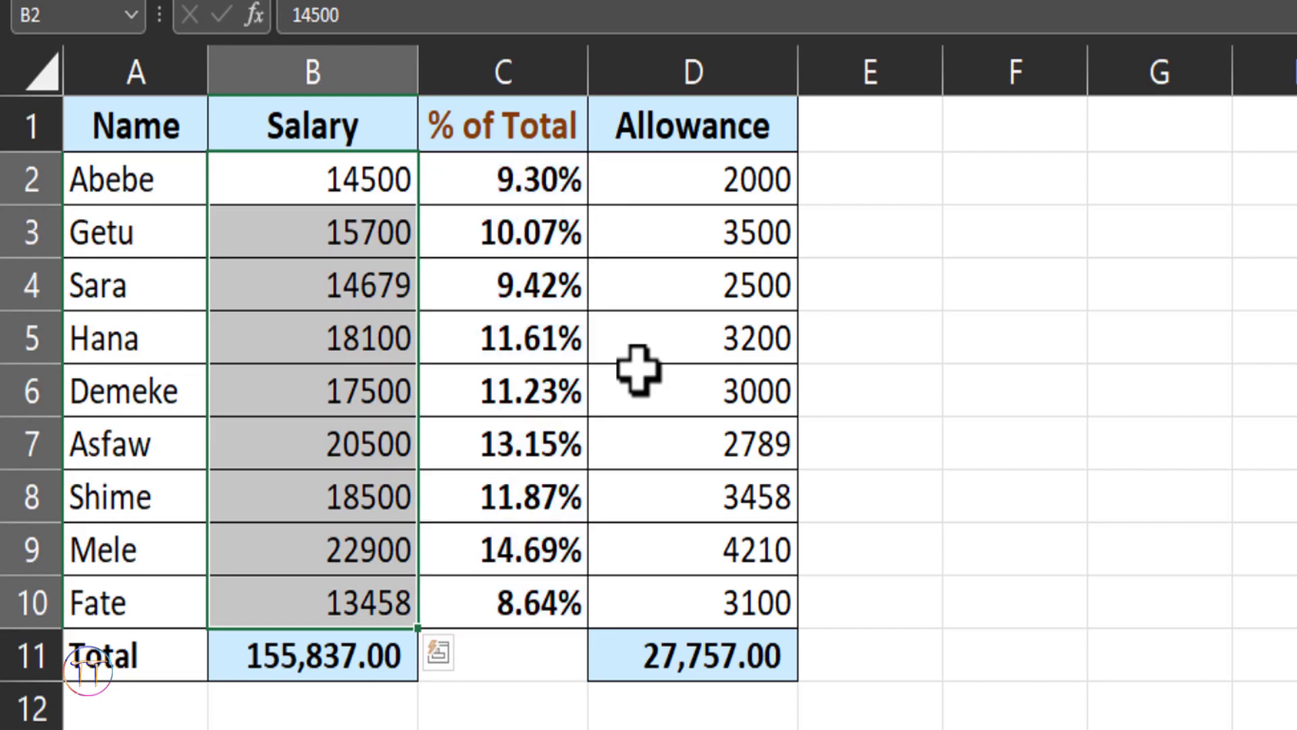
left_click(980, 286)
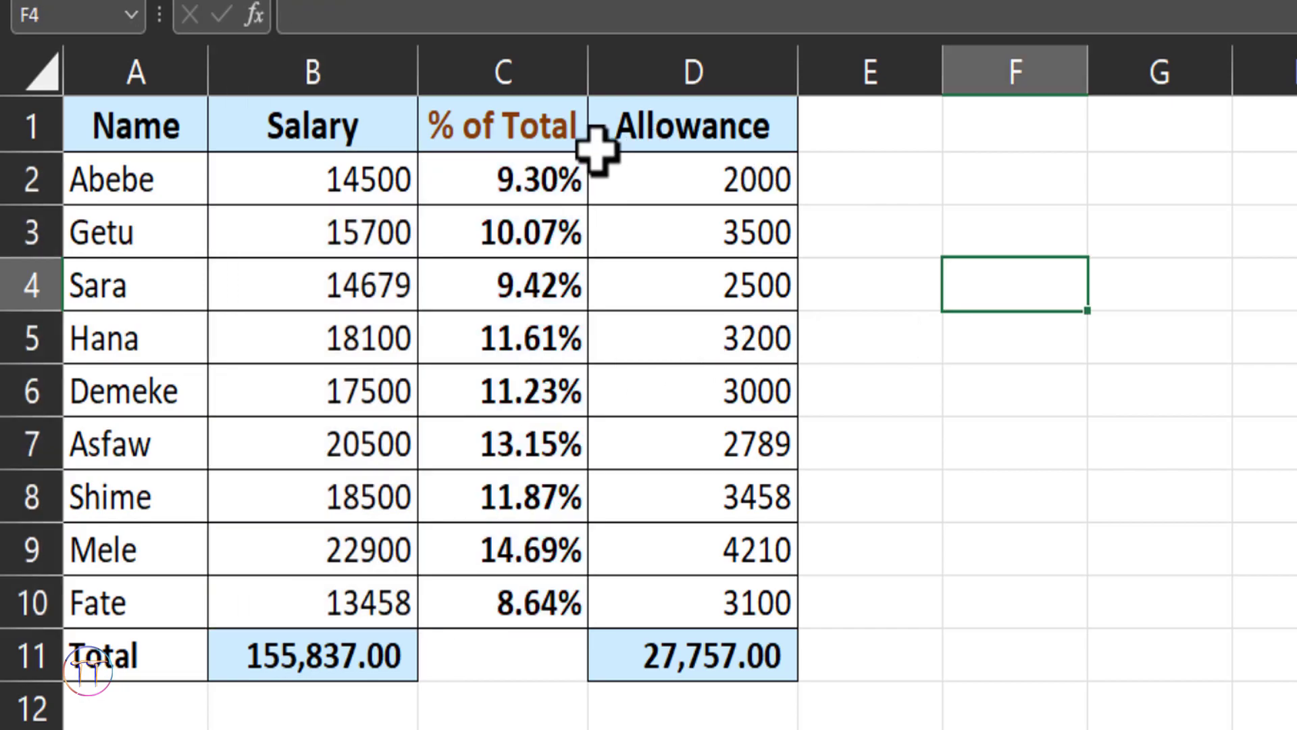
- Insert a Salary column chart from A1:B10 with Alt+F1 and place it beside the table
left_click_drag(138, 127, 261, 347)
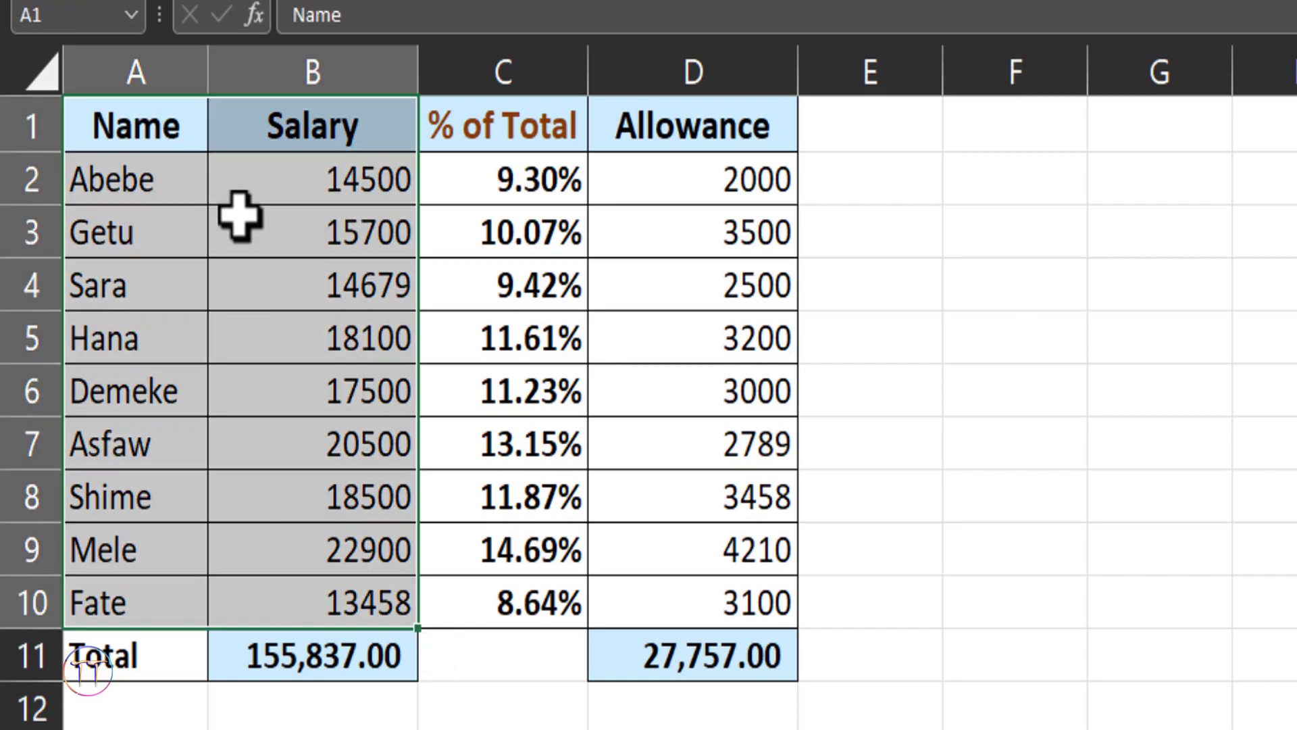
key("alt+F1")
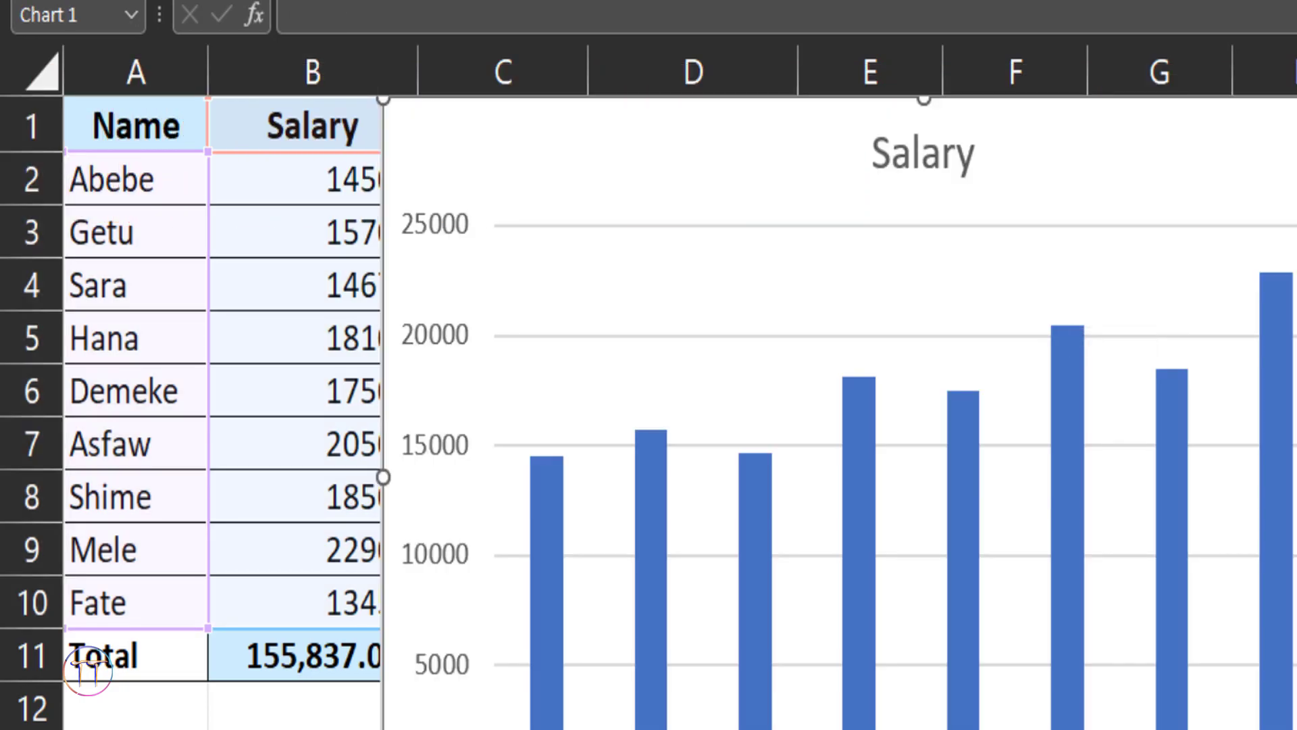
mouse_move(1283, 102)
left_mouse_down()
mouse_move(915, 316)
mouse_move(1032, 209)
mouse_move(1145, 205)
left_mouse_up()
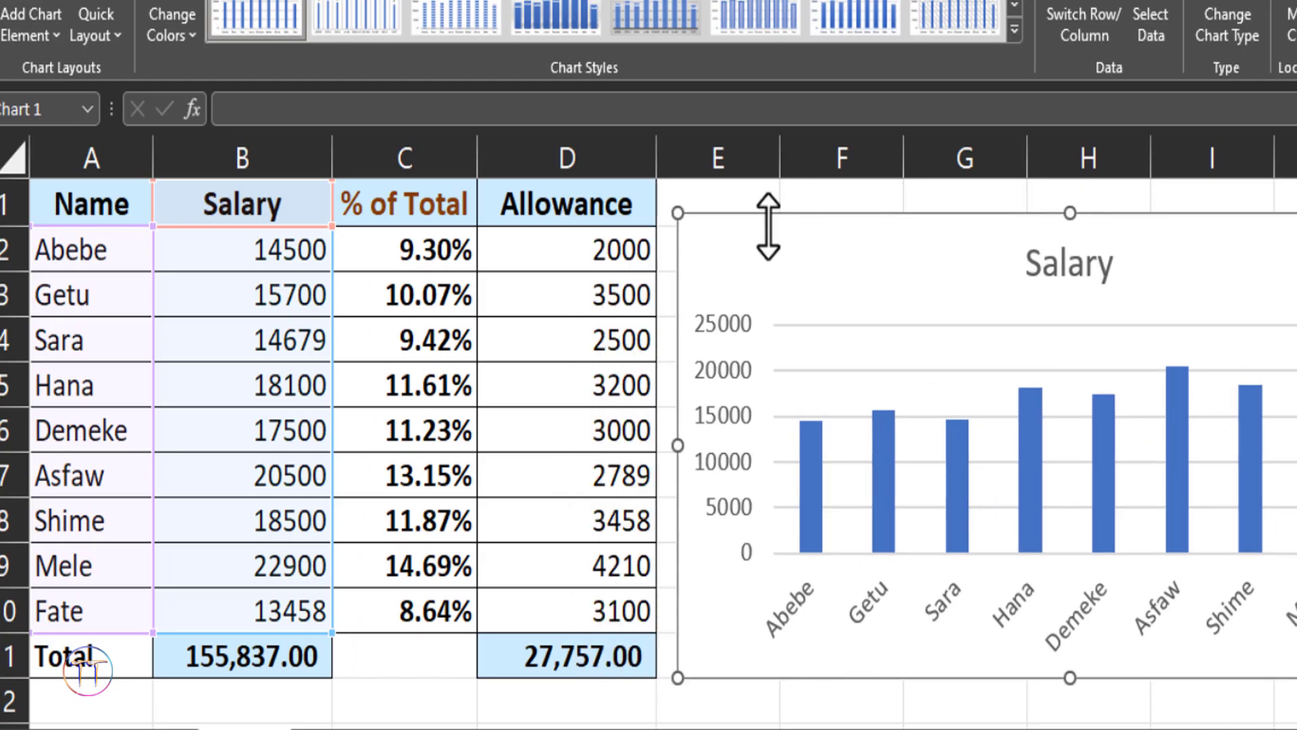
- Copy the Allowance column D1:D10 and paste it into the salary chart as a second series
left_click_drag(593, 215, 594, 605)
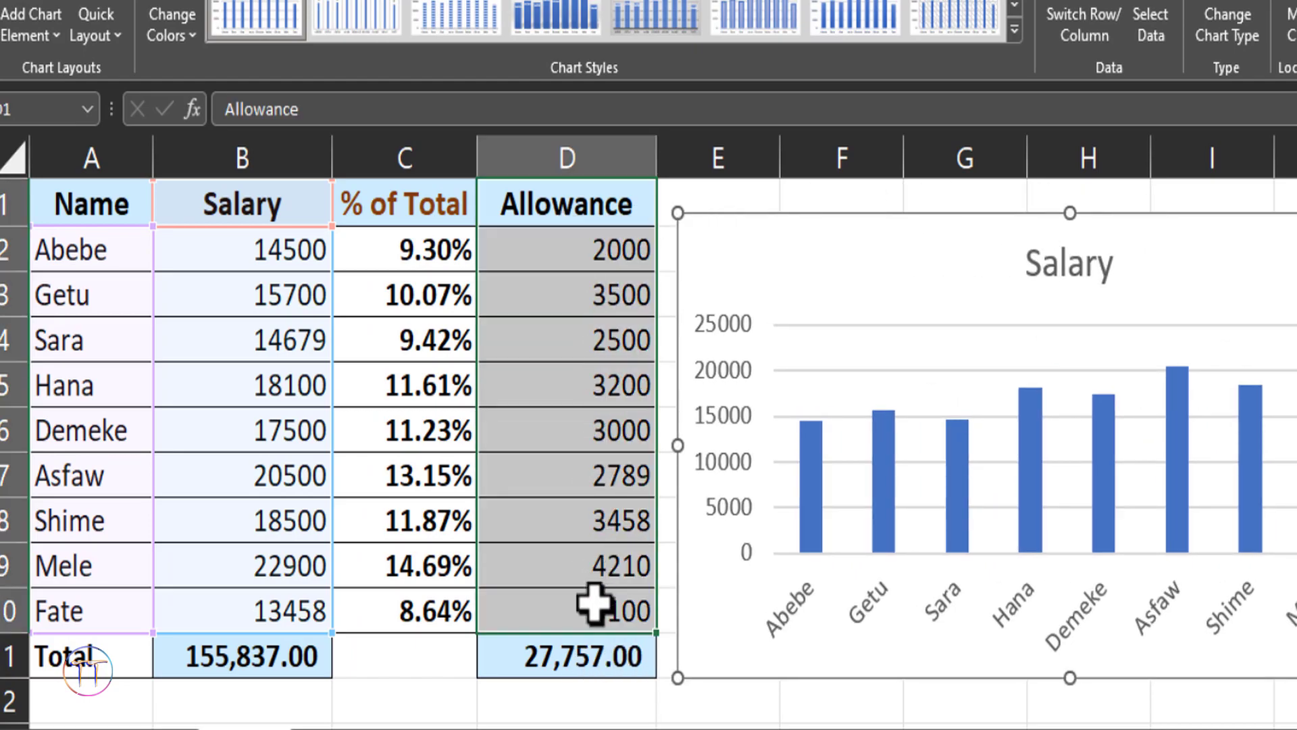
right_click(580, 358)
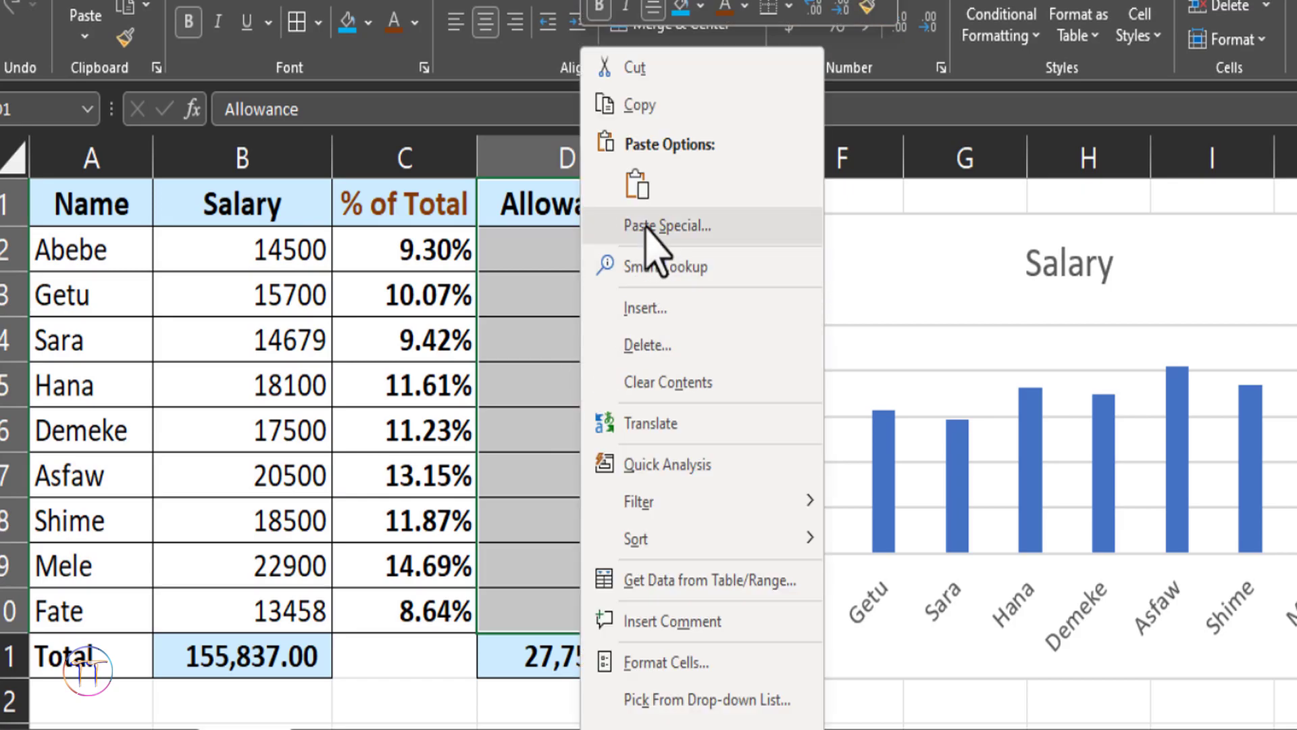
left_click(651, 106)
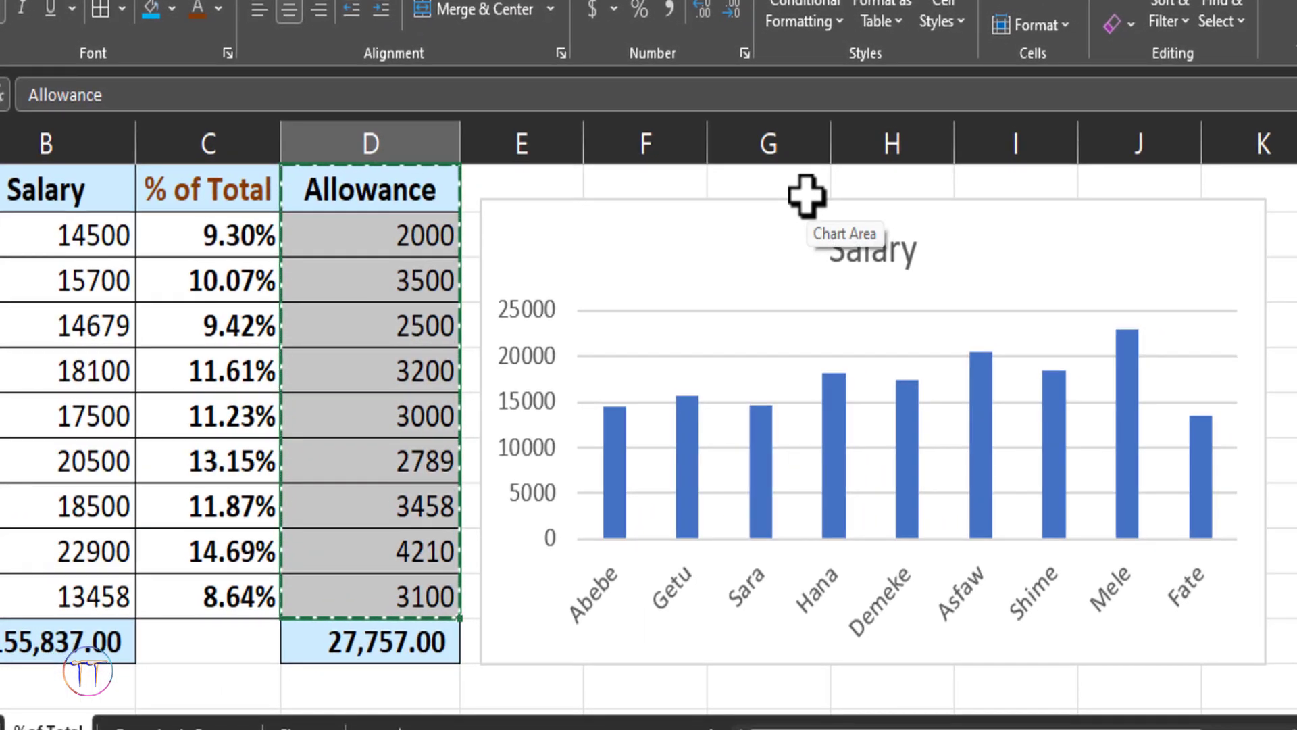
left_click(808, 197)
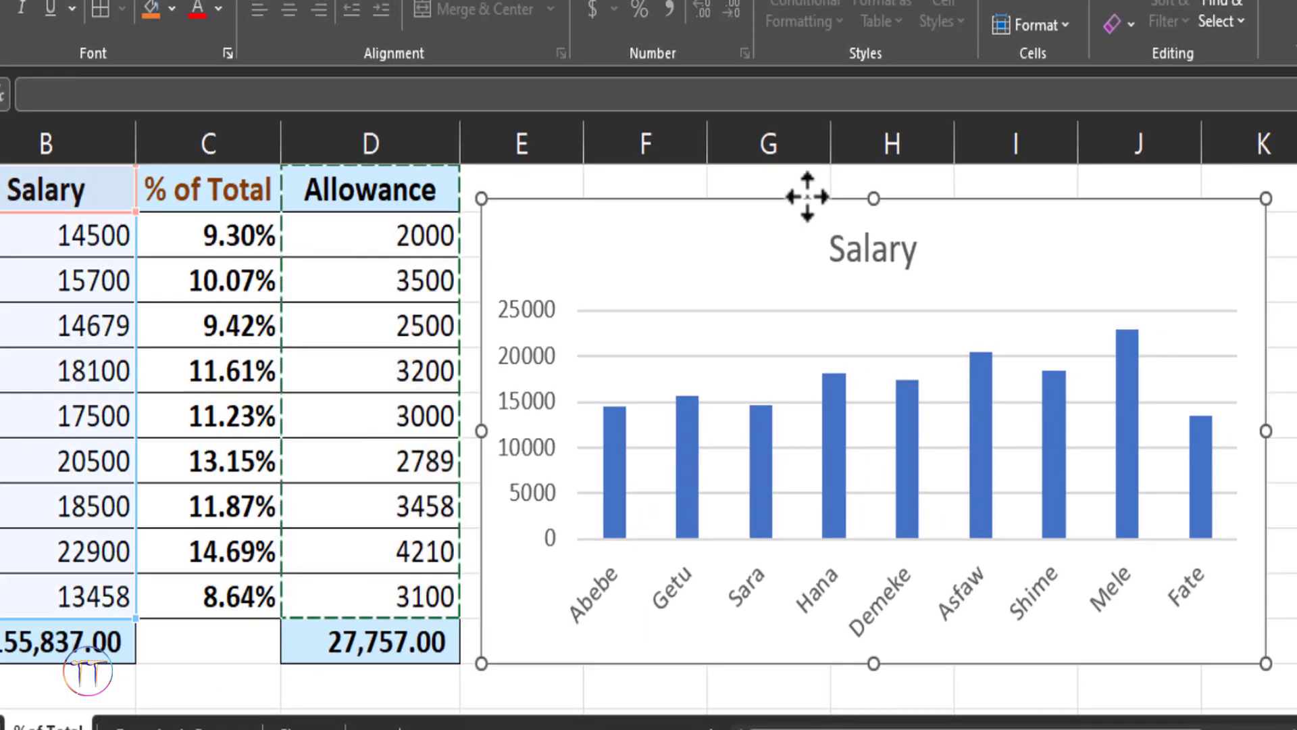
right_click(808, 197)
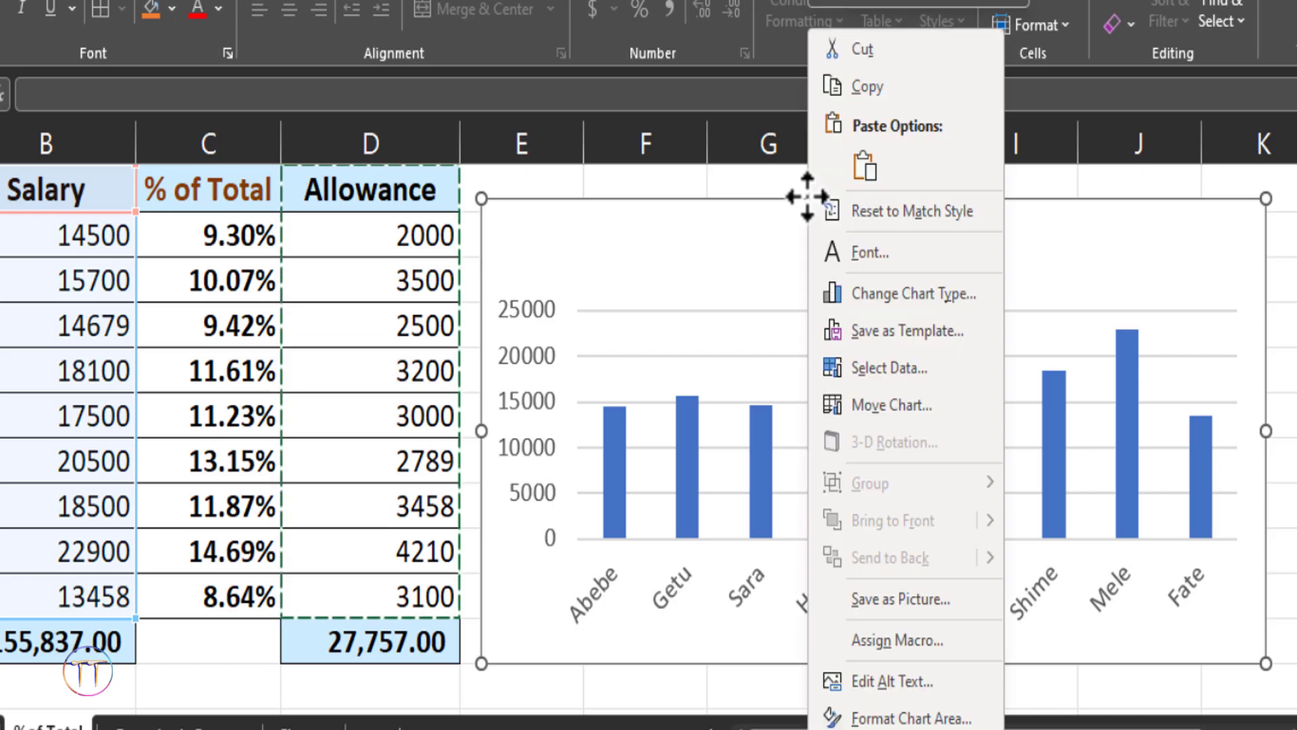
left_click(865, 168)
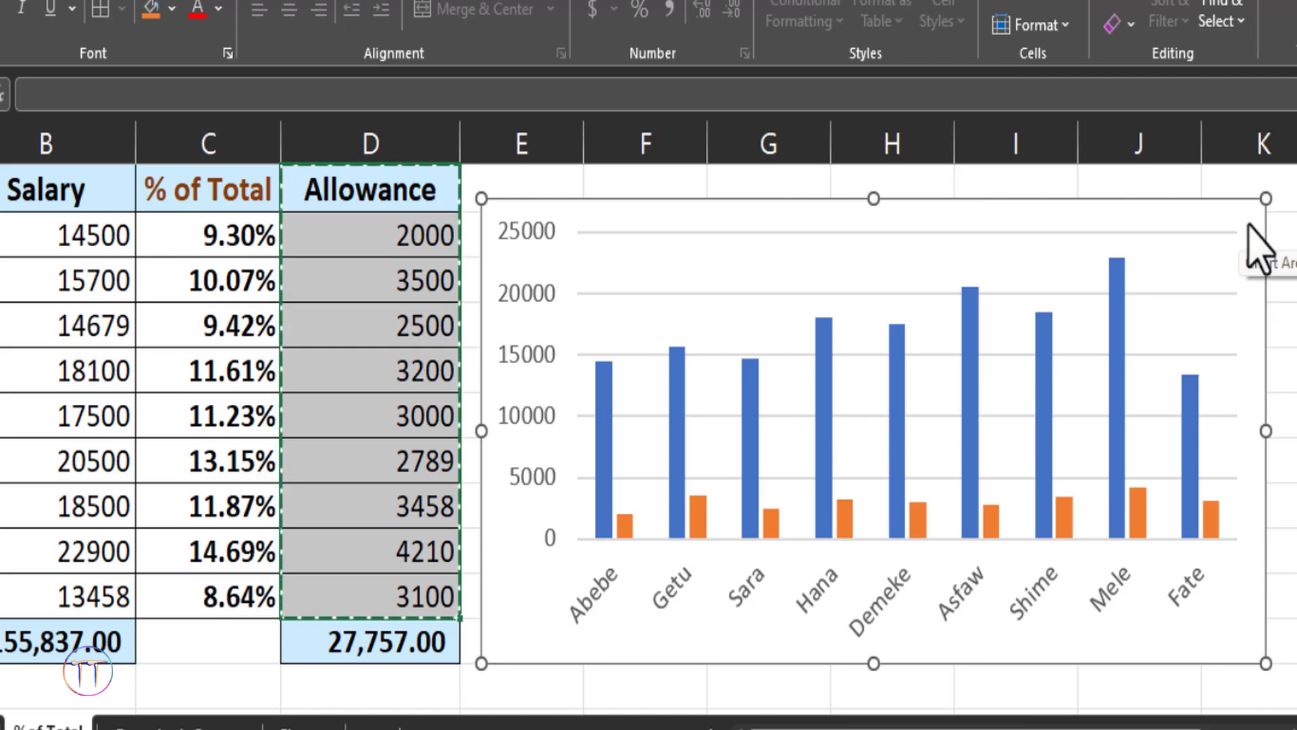
left_click(1226, 189)
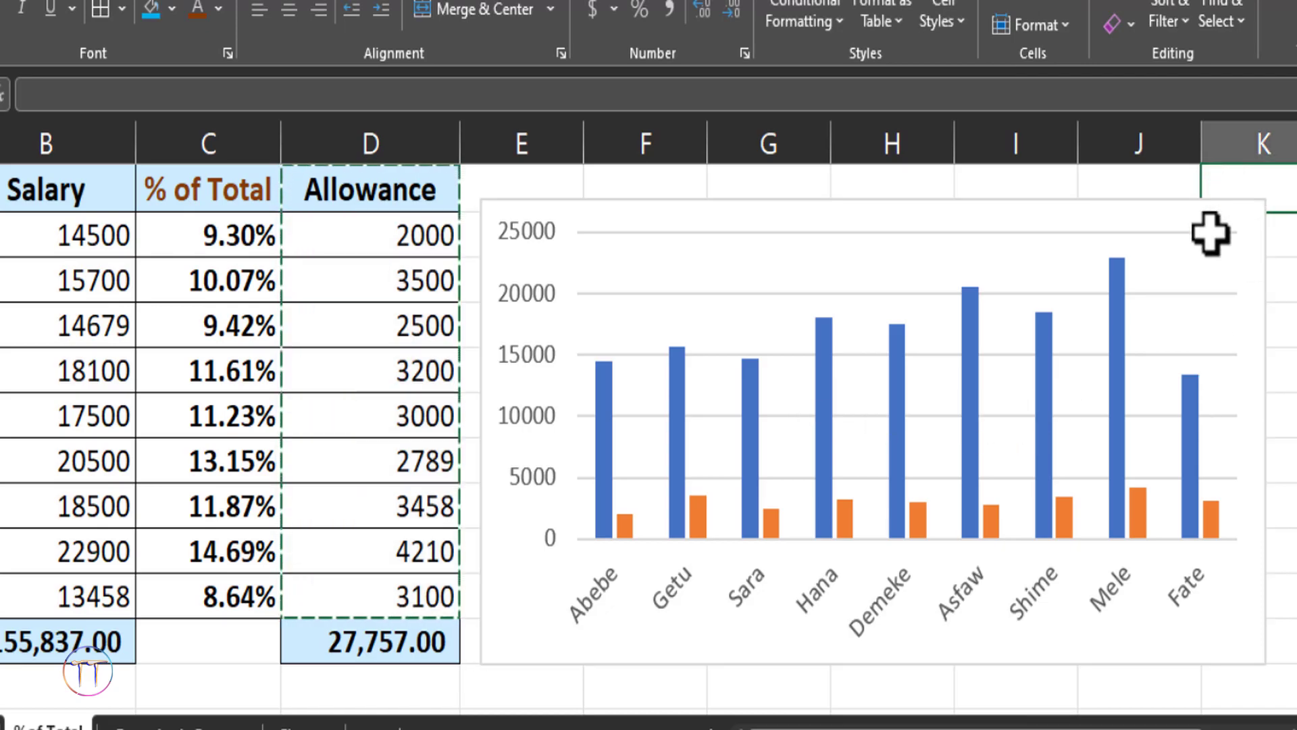
- Turn on the chart legend for Salary and Allowance from Chart Elements
left_click(1211, 233)
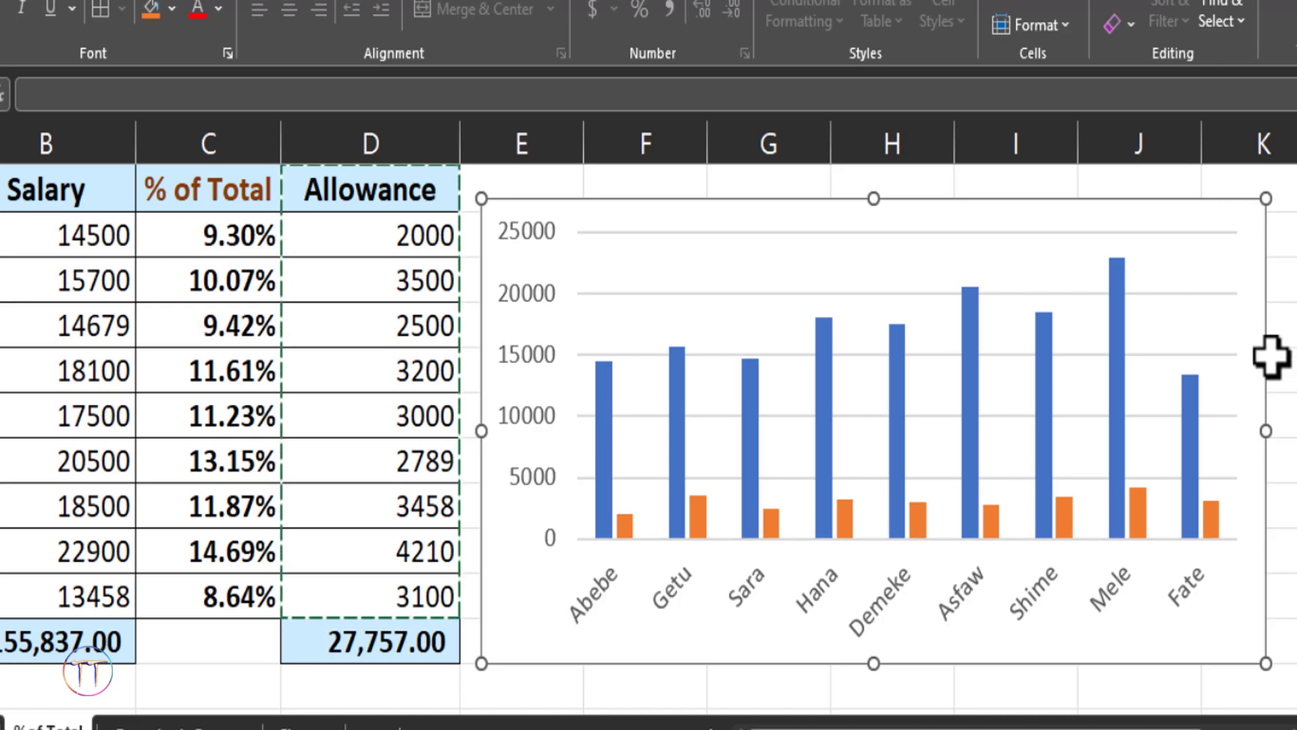
scroll(1271, 357, "right", 1)
left_click(1173, 217)
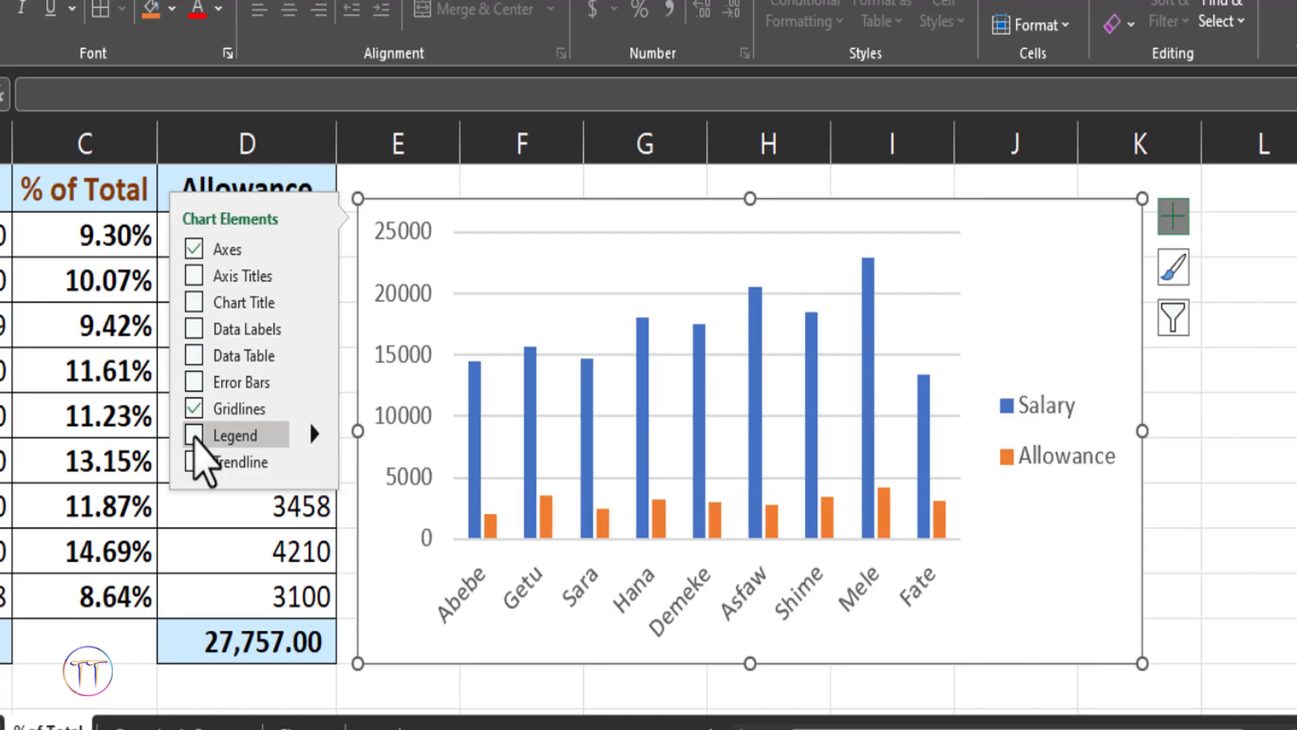
left_click(194, 435)
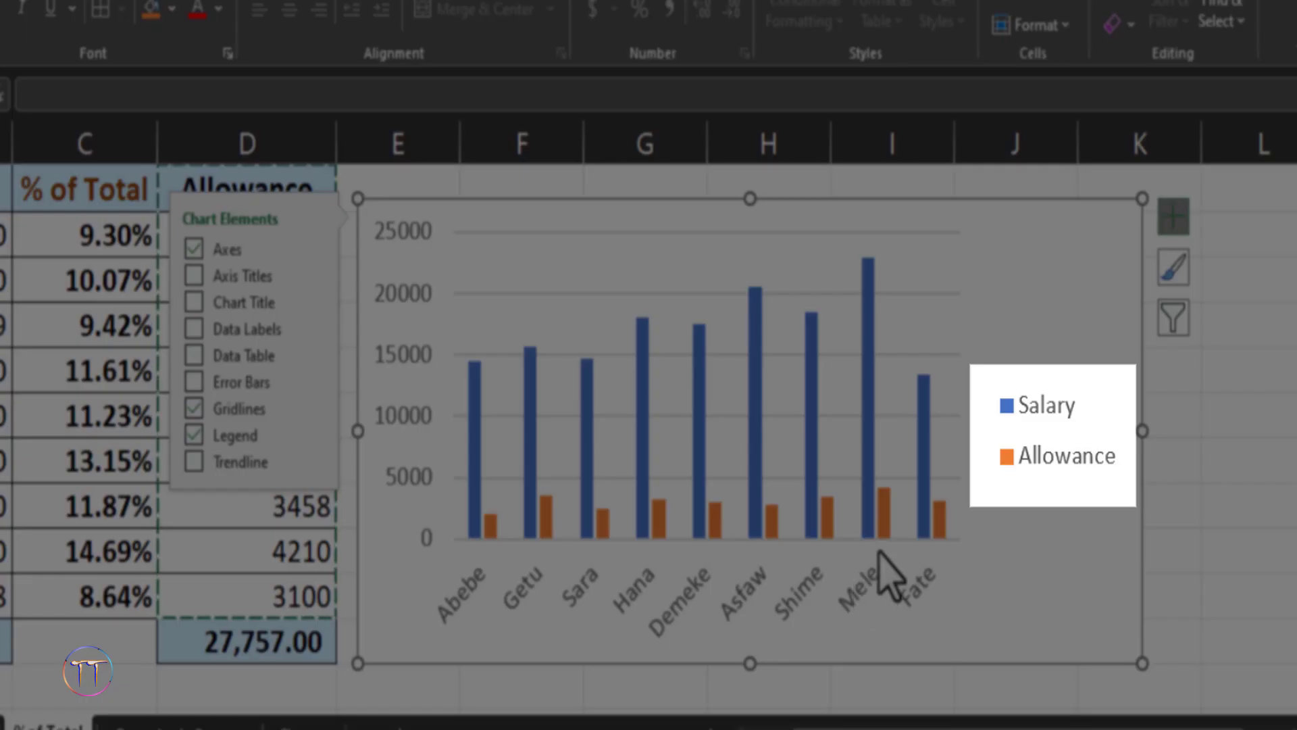
left_click(1192, 444)
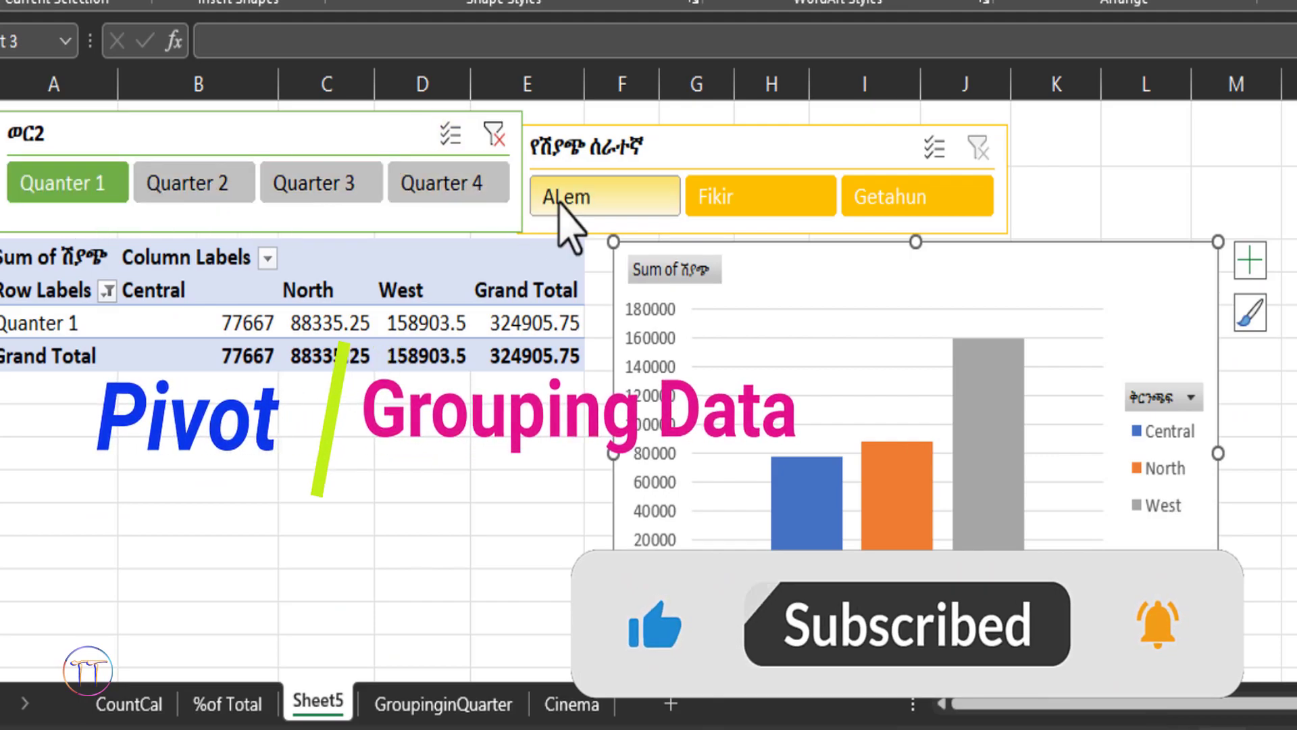
- Exclude ALem in the salesperson slicer and add Quarter 2 in the quarter slicer
left_click(603, 202)
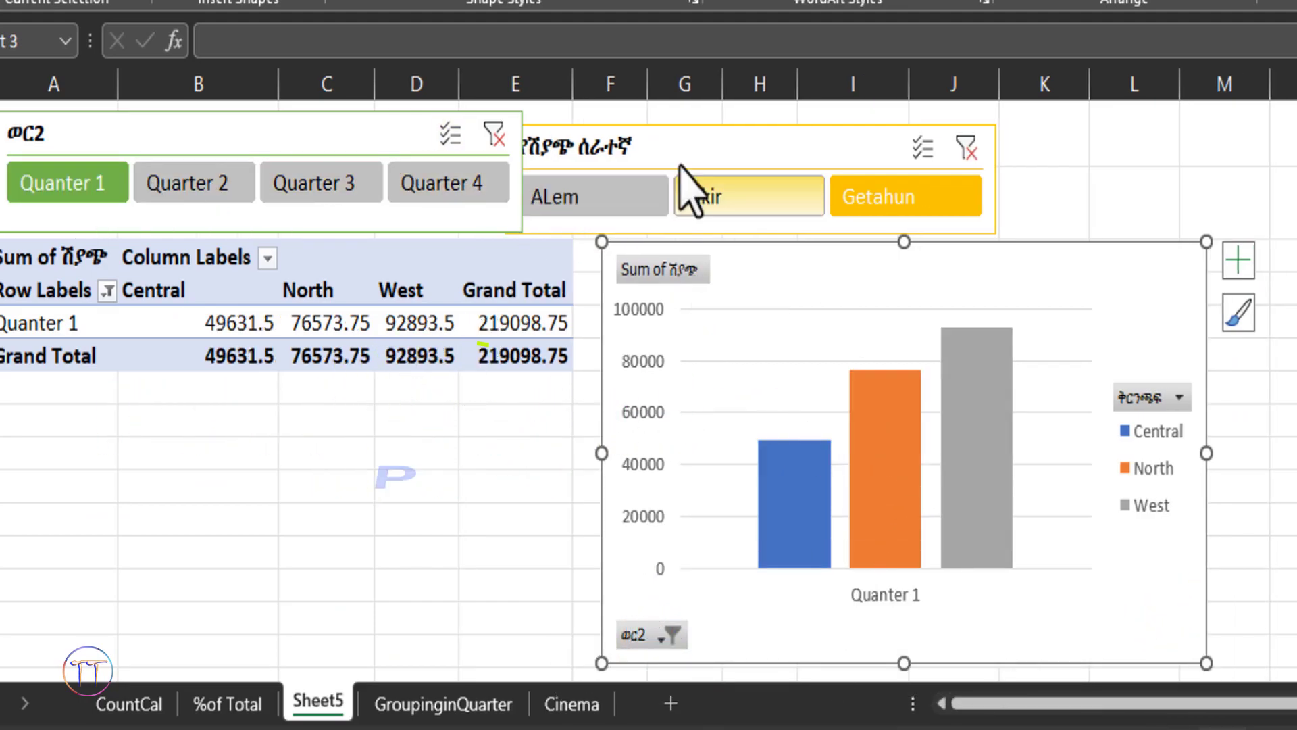
left_click(203, 196)
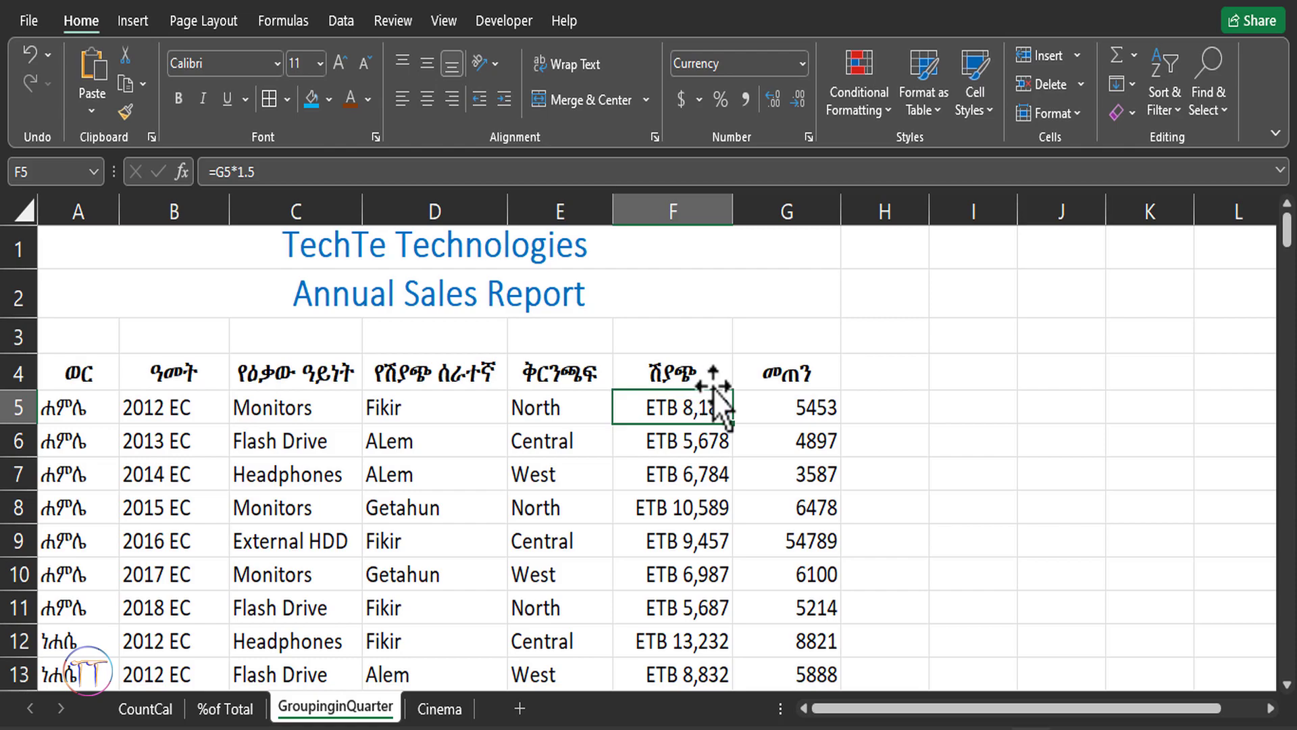
- Open Sort for the sales data with the month column ወር as the sort key
scroll(90, 433, "down", 1)
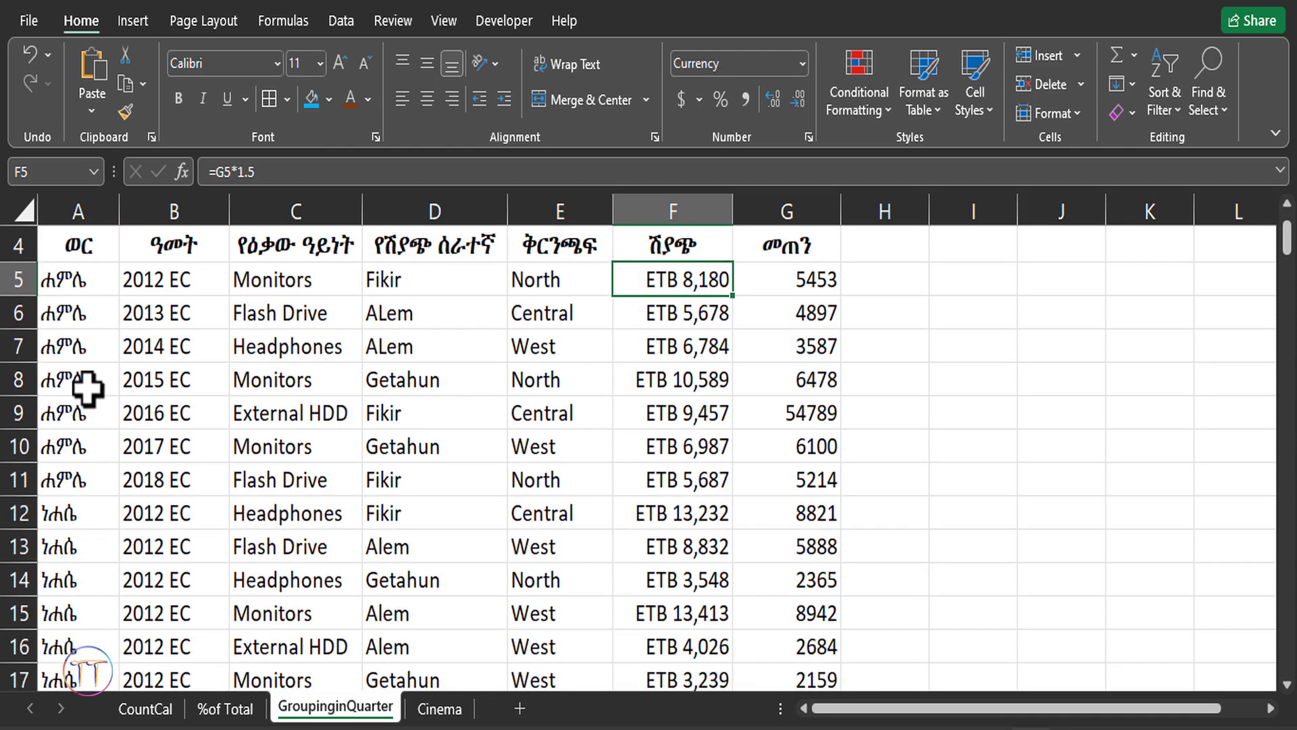
left_click(73, 280)
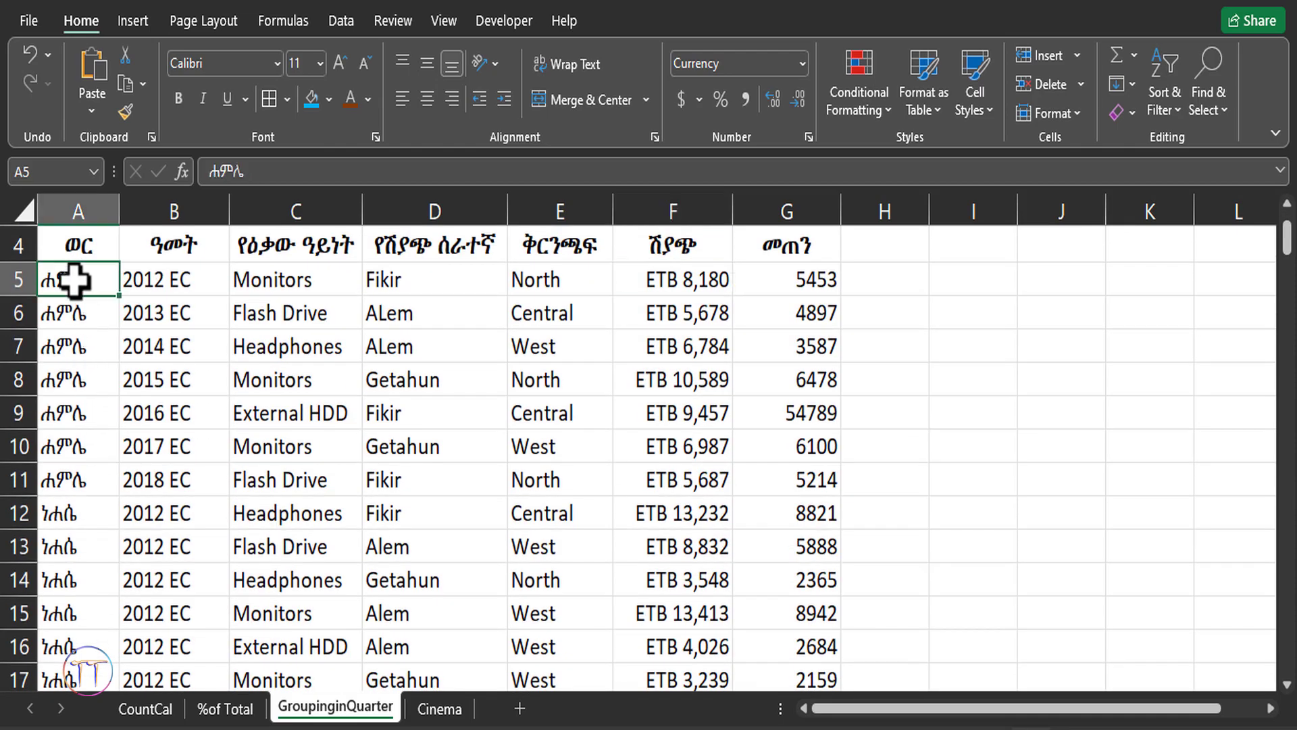
left_click(341, 22)
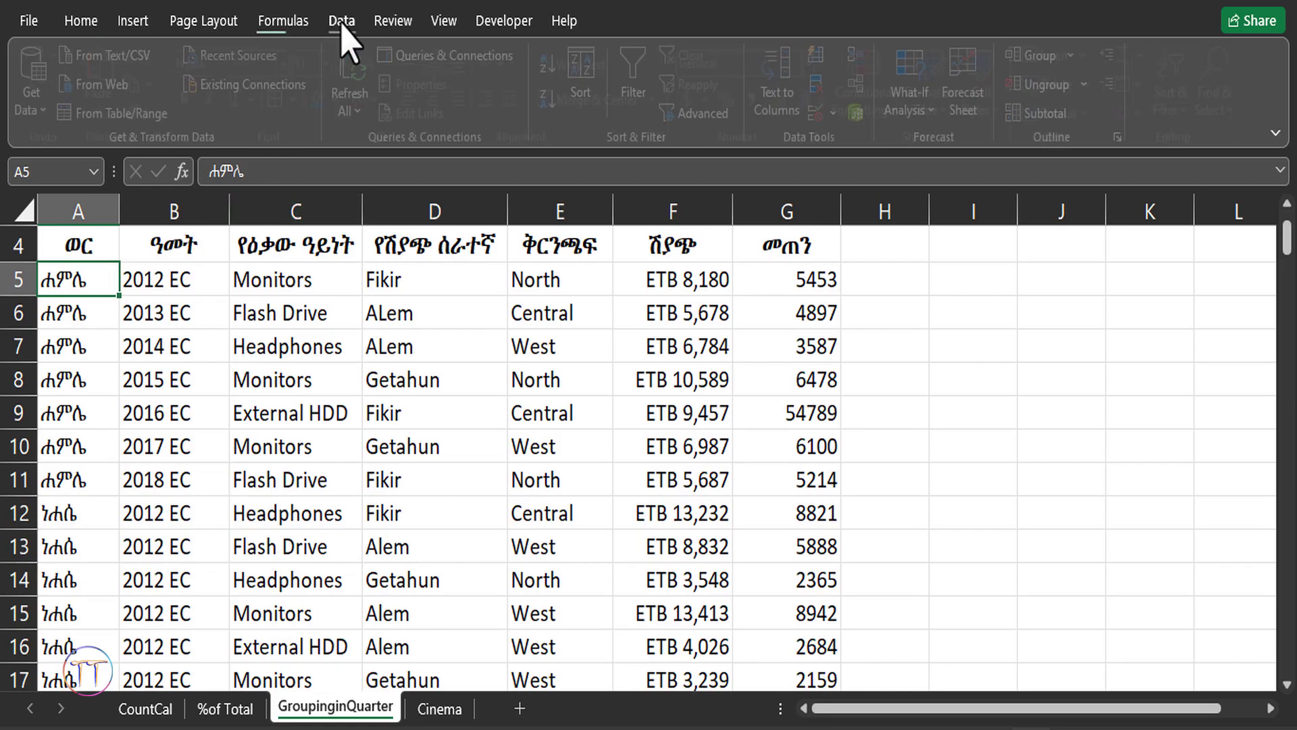
left_click(587, 82)
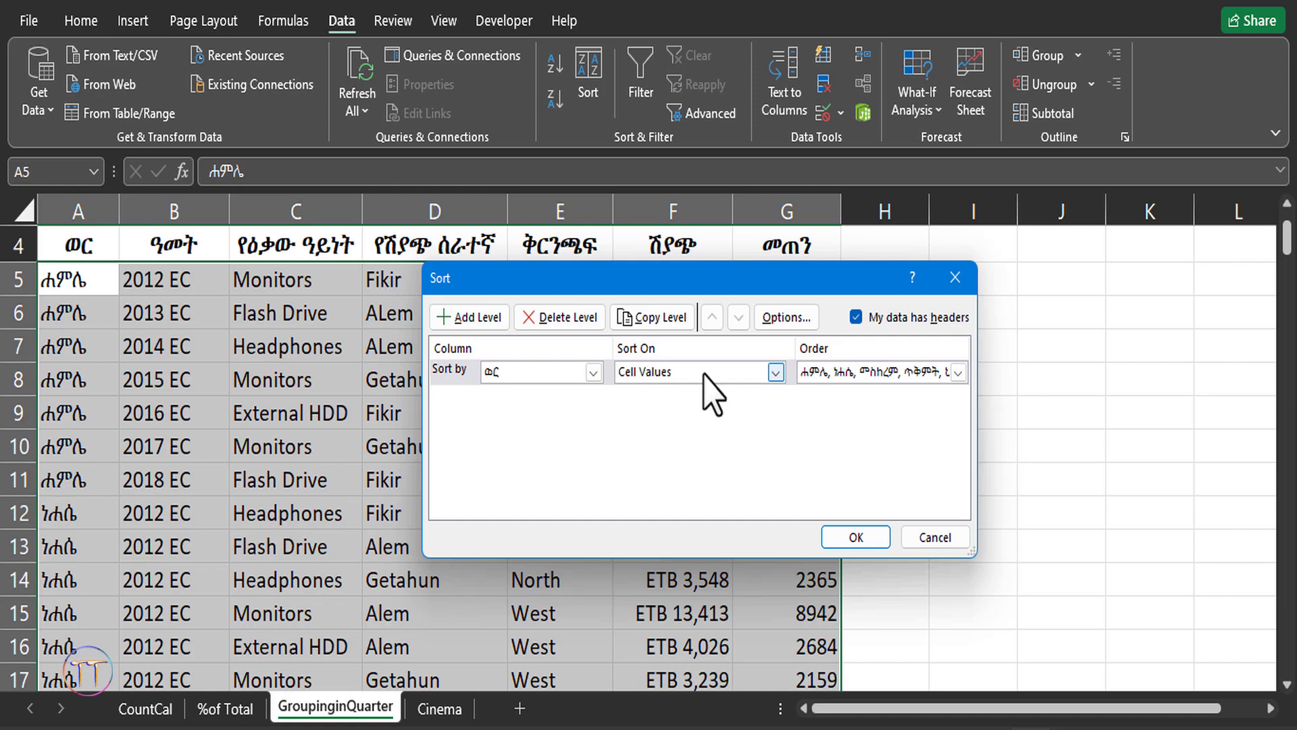
left_click(522, 377)
left_click(523, 376)
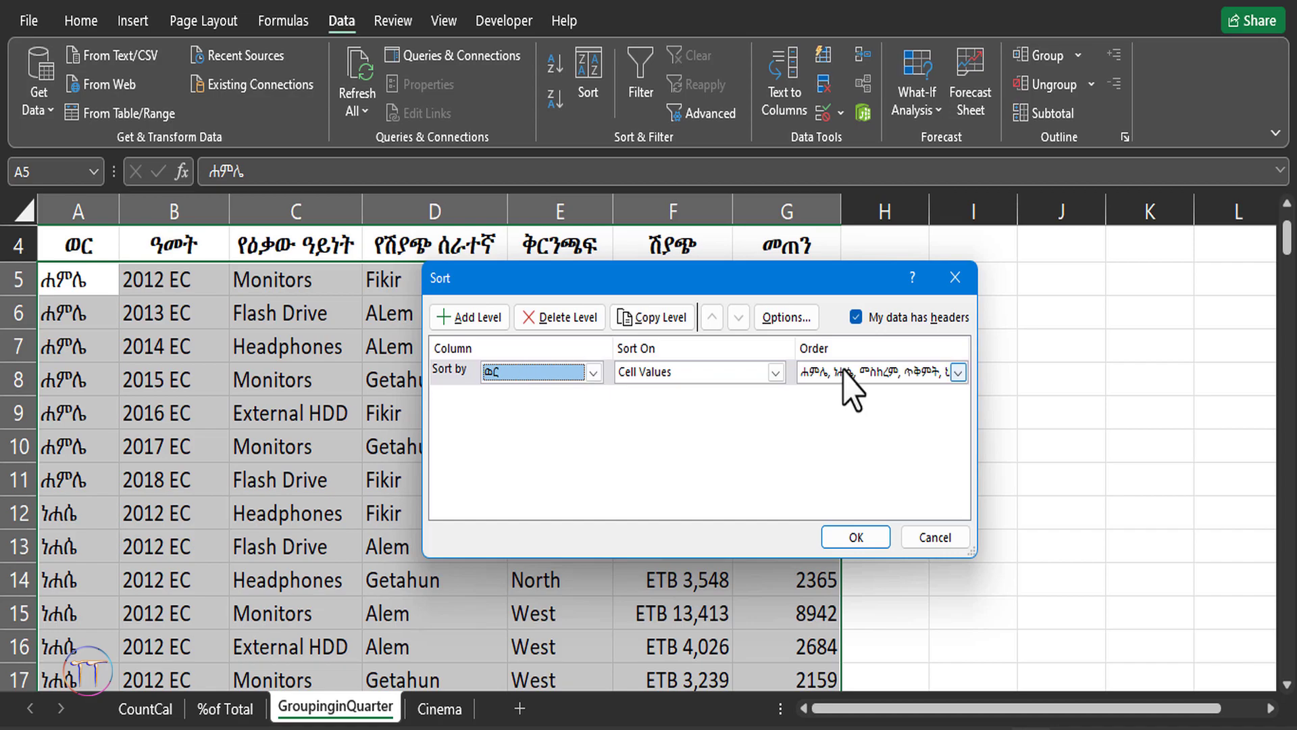
- Choose a custom list order and review the Amharic month list starting ሐምሌ, ነሐሴ, መስከረም
left_click(843, 370)
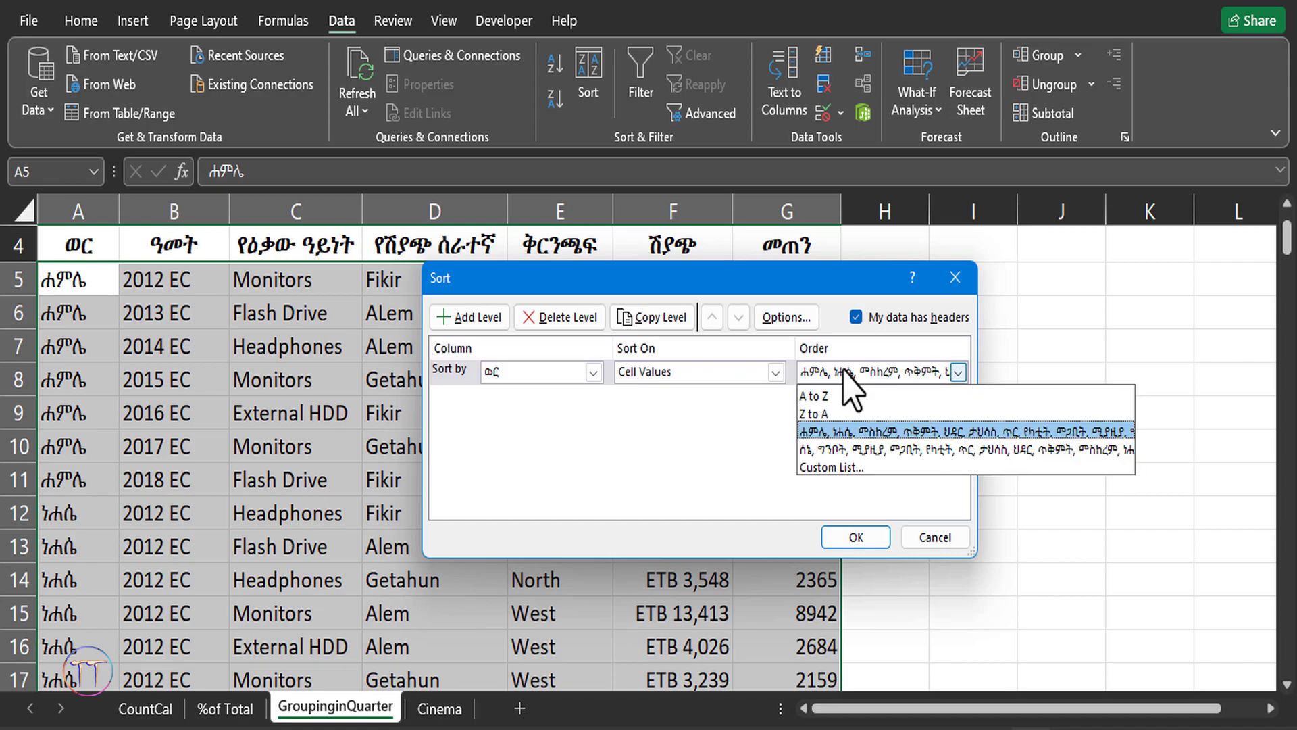
left_click(830, 468)
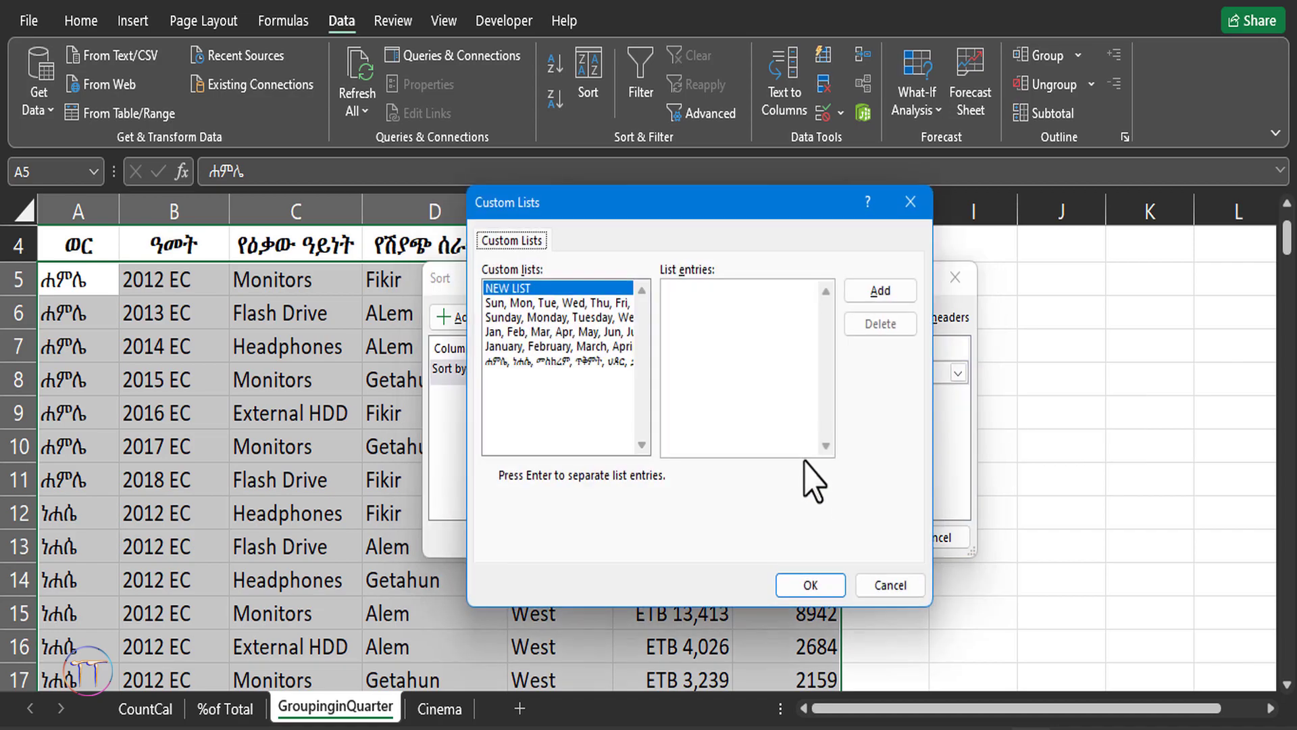
left_click(700, 298)
left_click(570, 363)
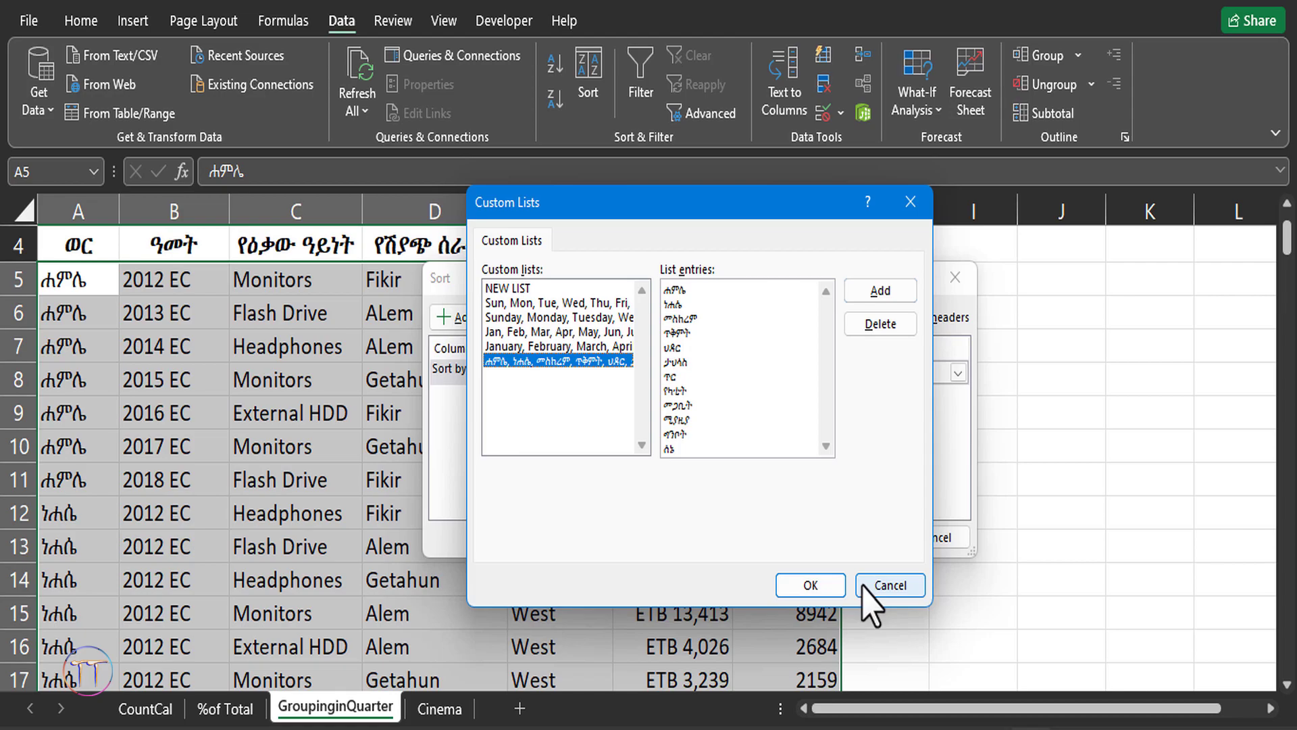
left_click(864, 587)
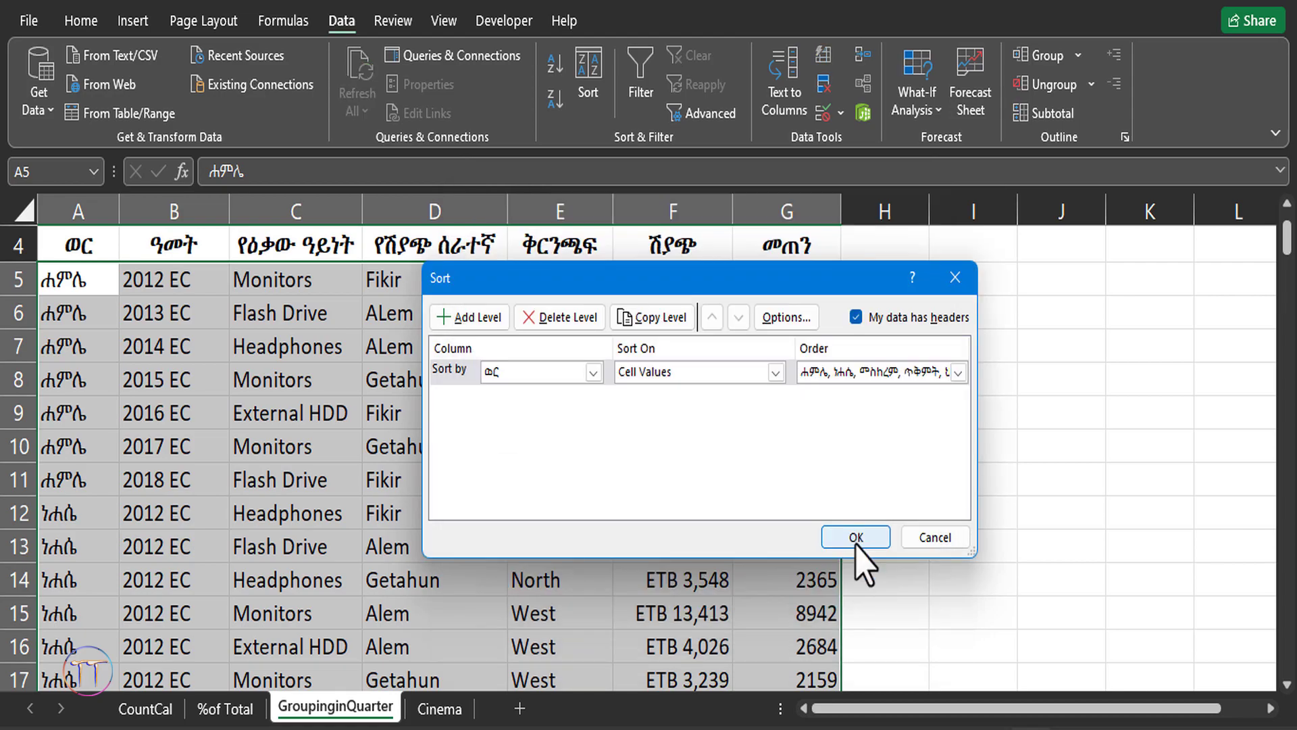
- Create a PivotTable from the sales data on a new worksheet
left_click(926, 531)
left_click(154, 338)
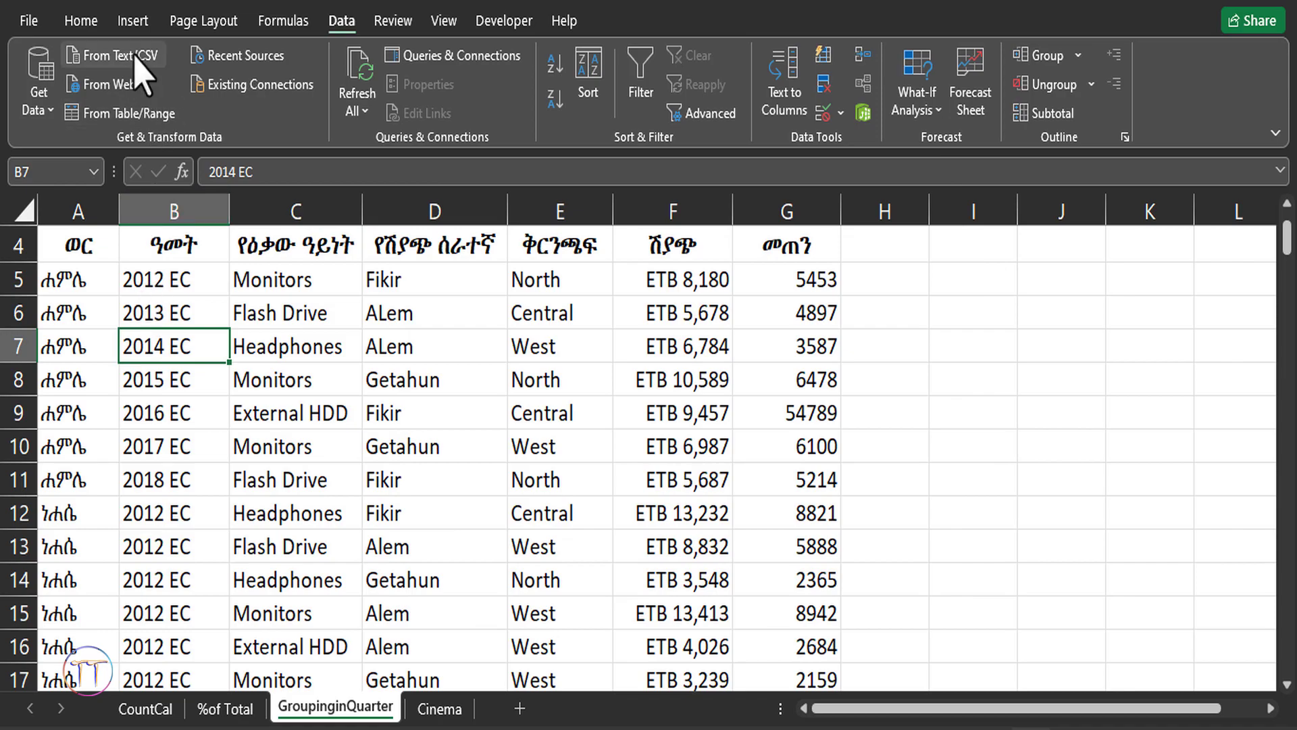
left_click(134, 21)
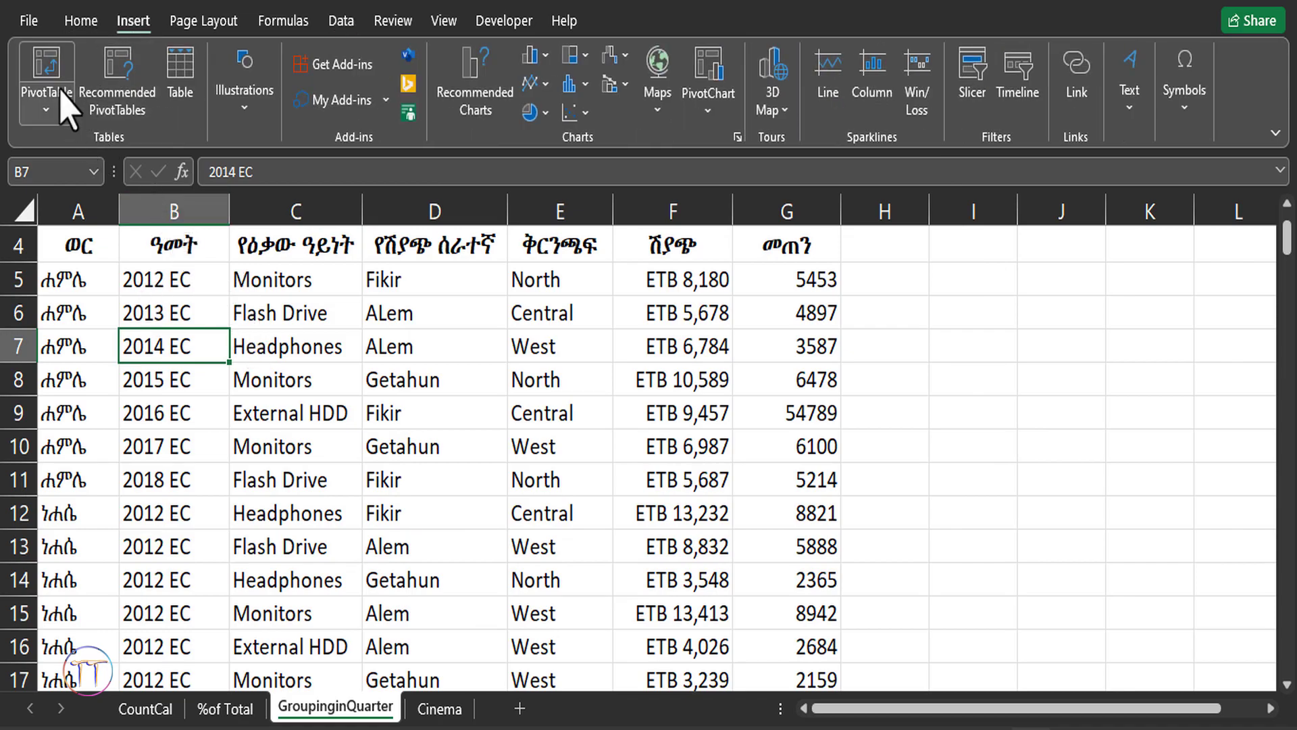
left_click(47, 68)
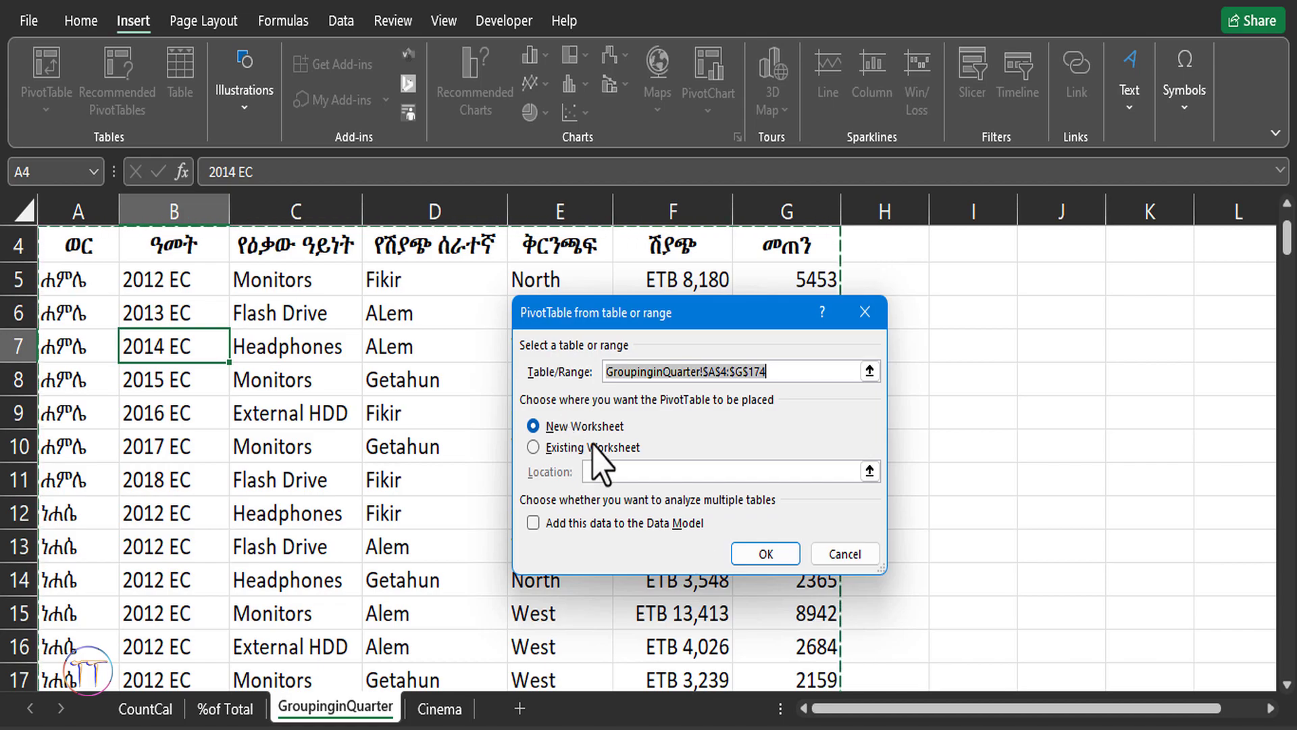
left_click(764, 553)
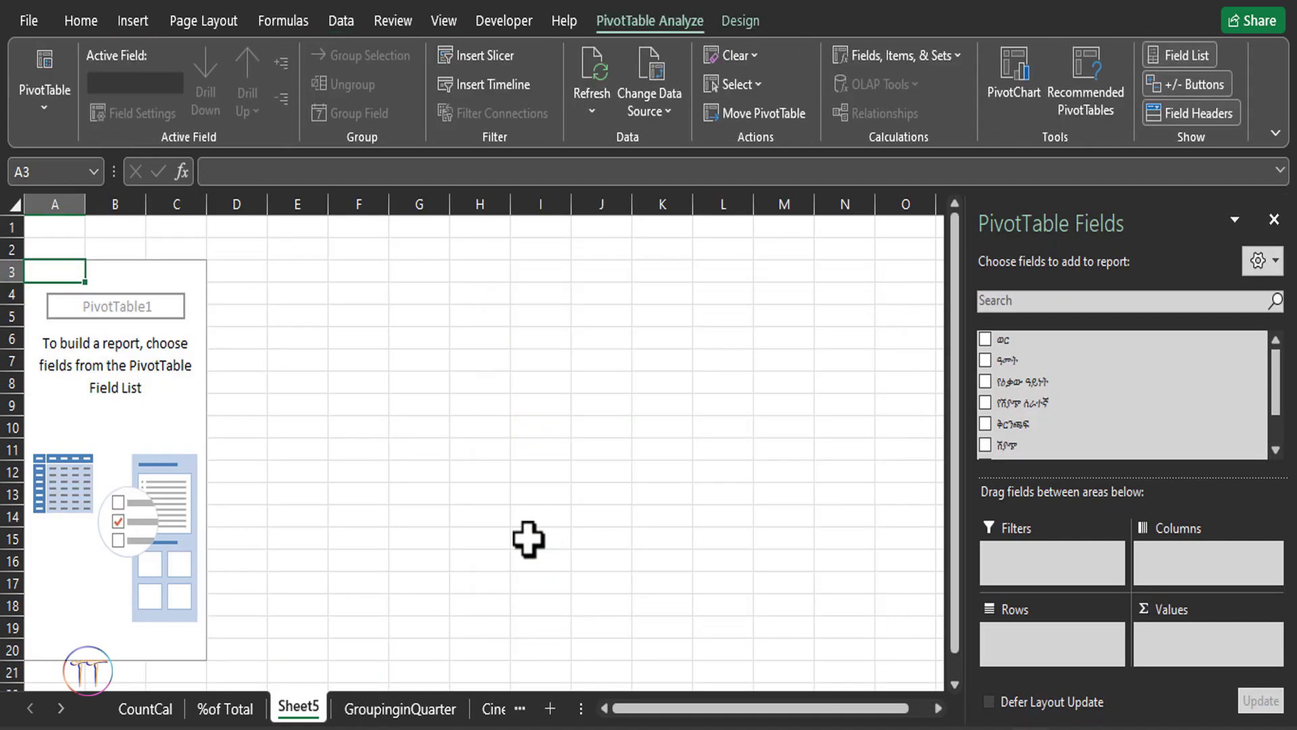
mouse_move(1115, 342)
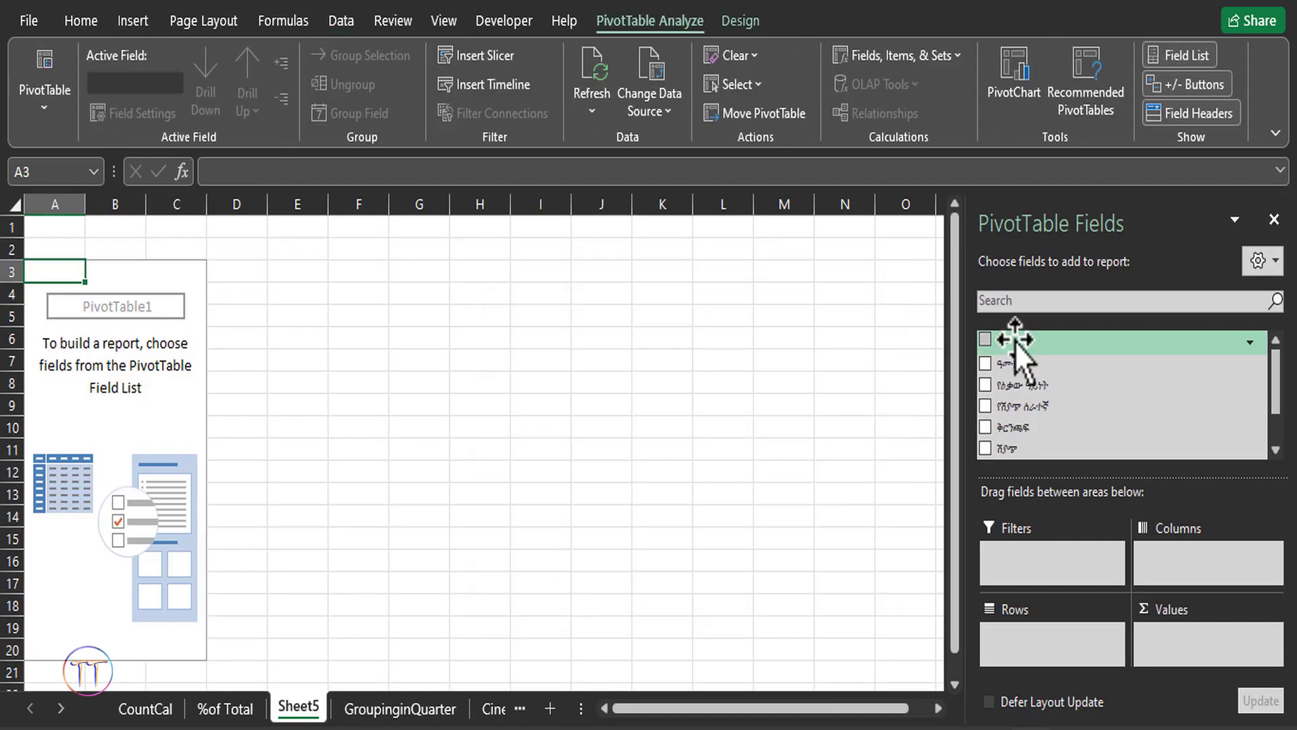
- Lay out the pivot with ወር in Rows, branch ቅርንጫፍ in Columns and summed ሽያጭ in Values
mouse_move(1007, 340)
left_mouse_down()
mouse_move(1031, 662)
mouse_move(1028, 645)
left_mouse_up()
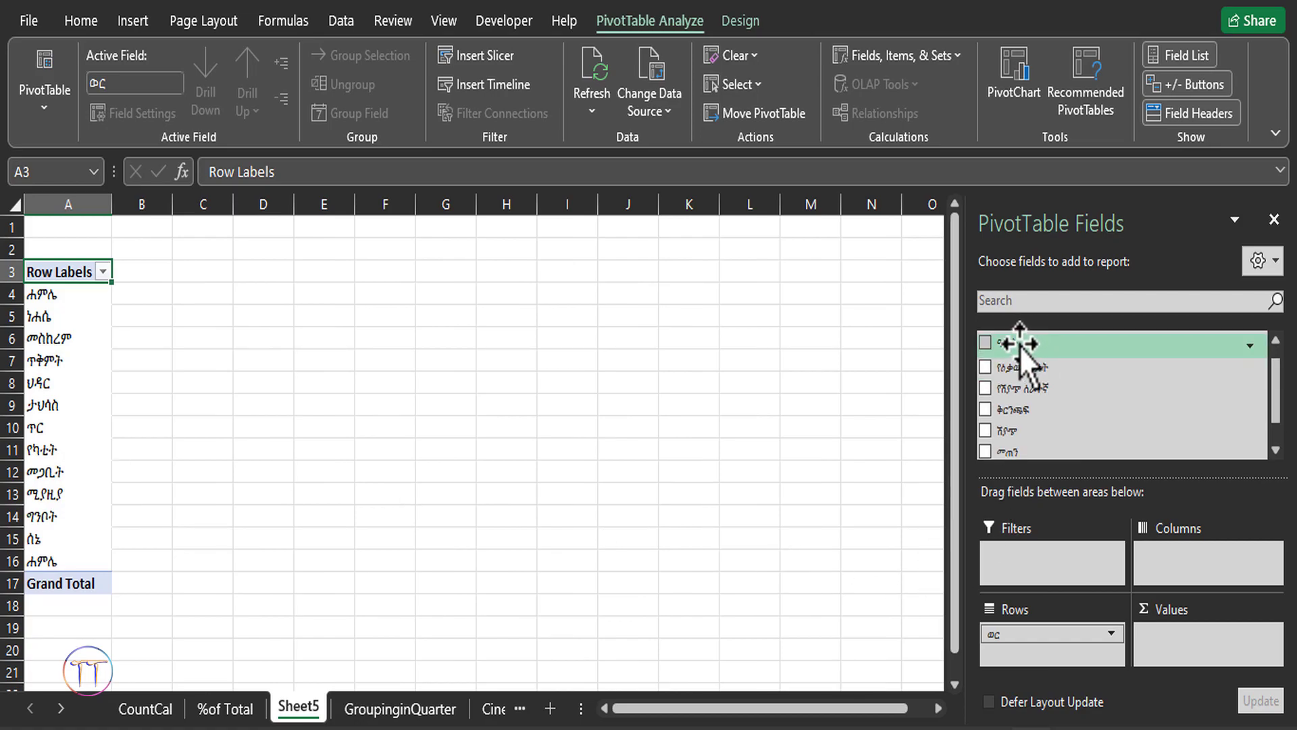
left_click_drag(1020, 346, 1189, 560)
key("ctrl+z")
mouse_move(1010, 406)
left_mouse_down()
mouse_move(1108, 554)
mouse_move(1190, 562)
left_mouse_up()
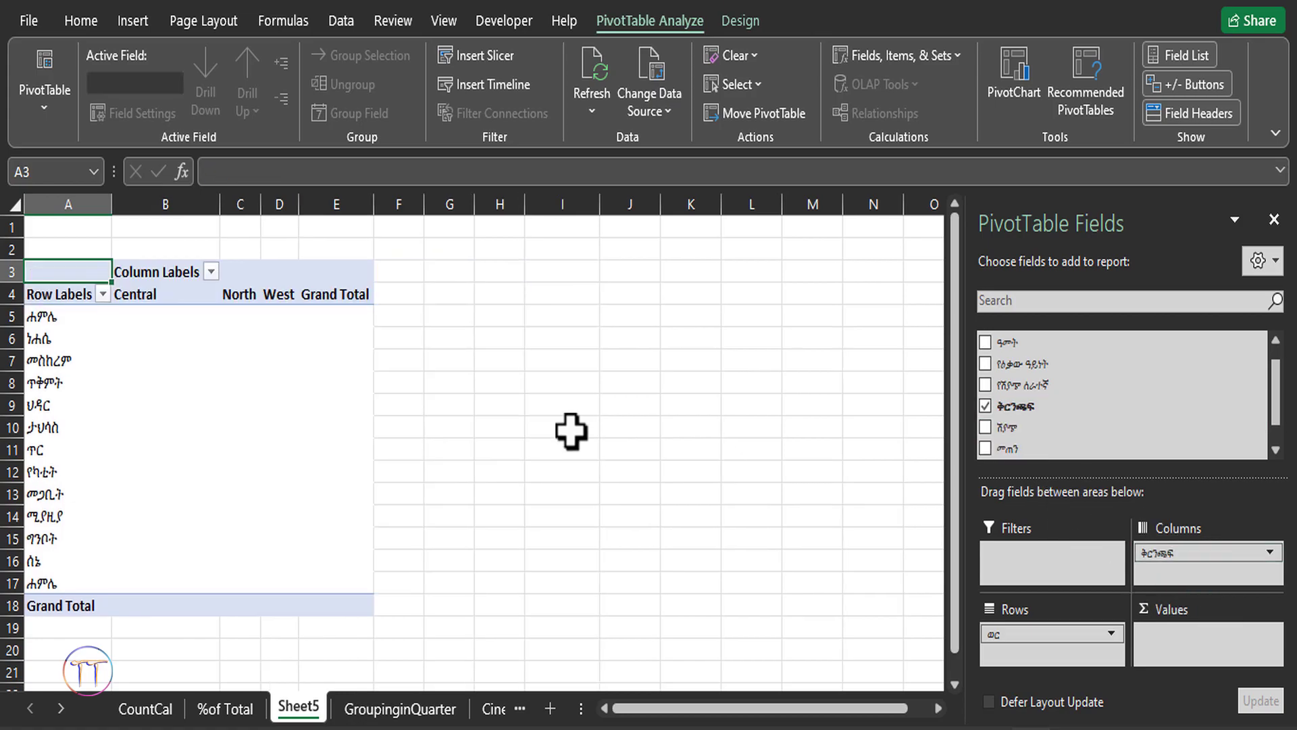
scroll(1031, 433, "down", 1)
mouse_move(1004, 399)
left_mouse_down()
mouse_move(1109, 493)
mouse_move(1179, 658)
left_mouse_up()
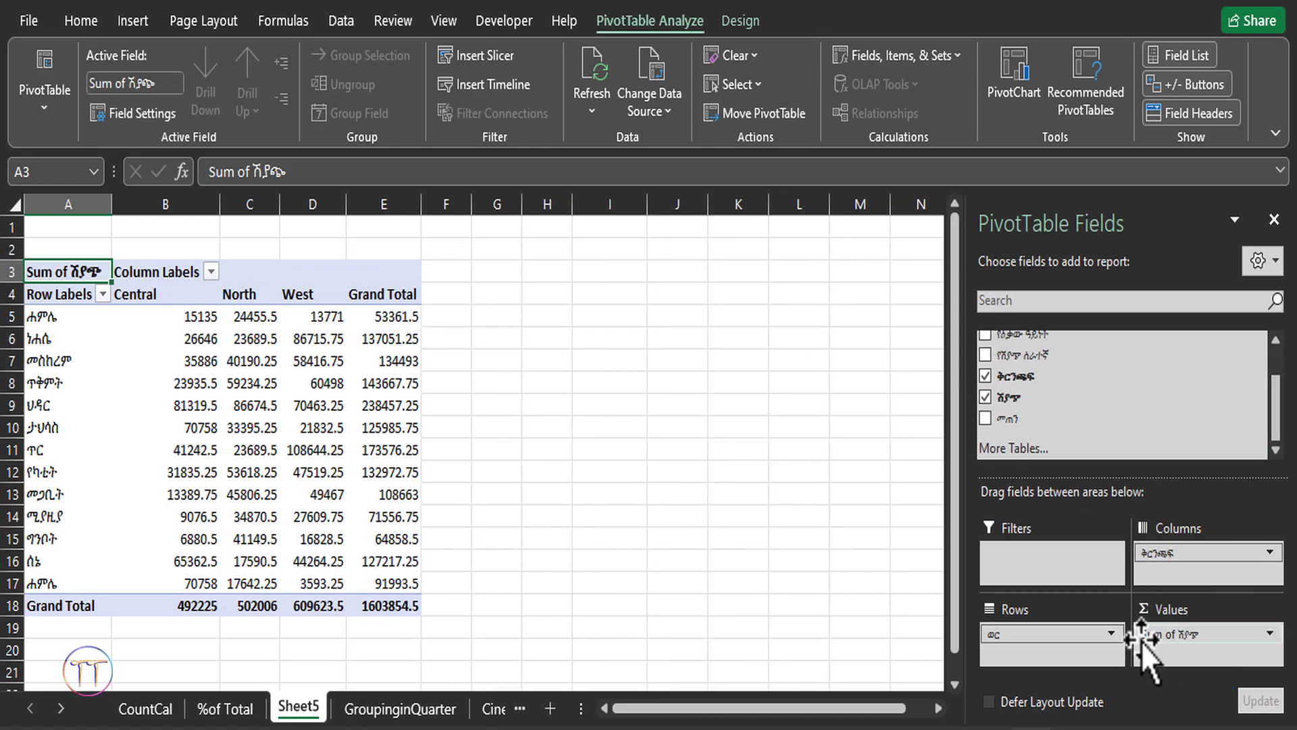
left_click(438, 449)
left_click_drag(54, 319, 58, 362)
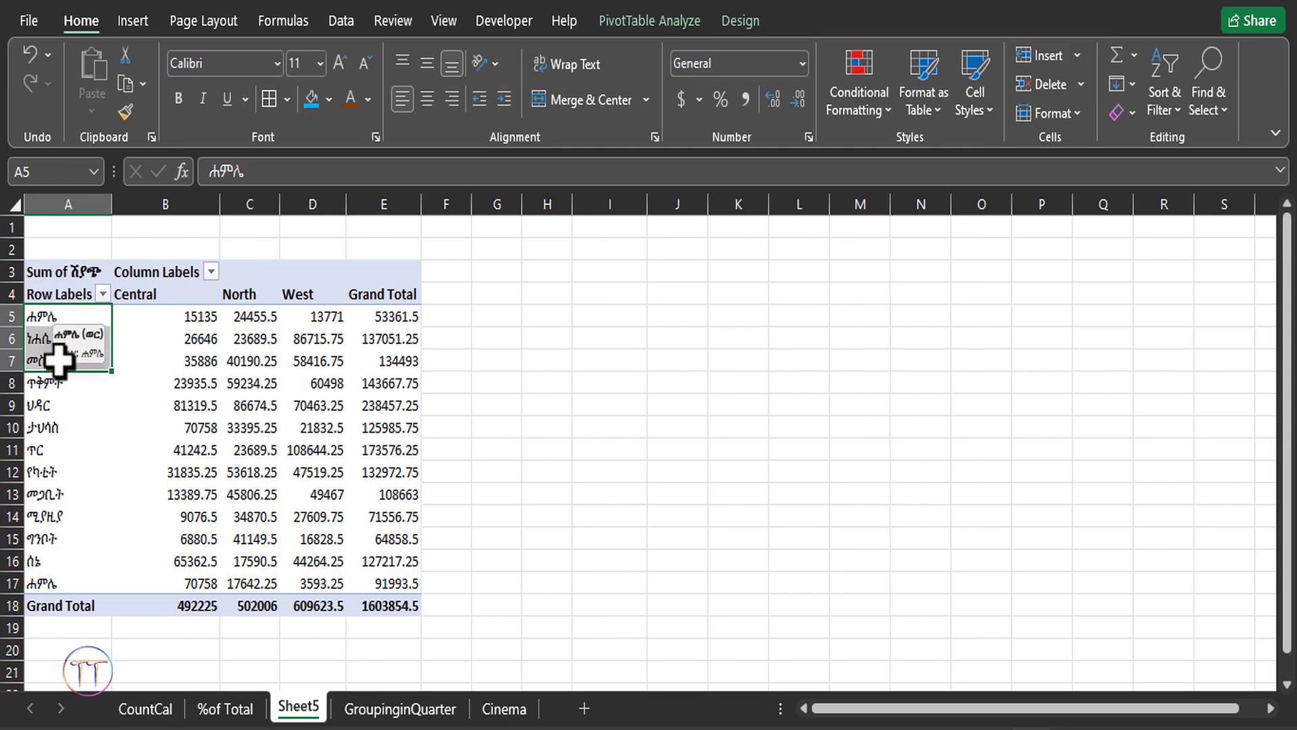
- Group the months in threes and rename the groups Quarter 1 through Quarter 4
left_click(650, 21)
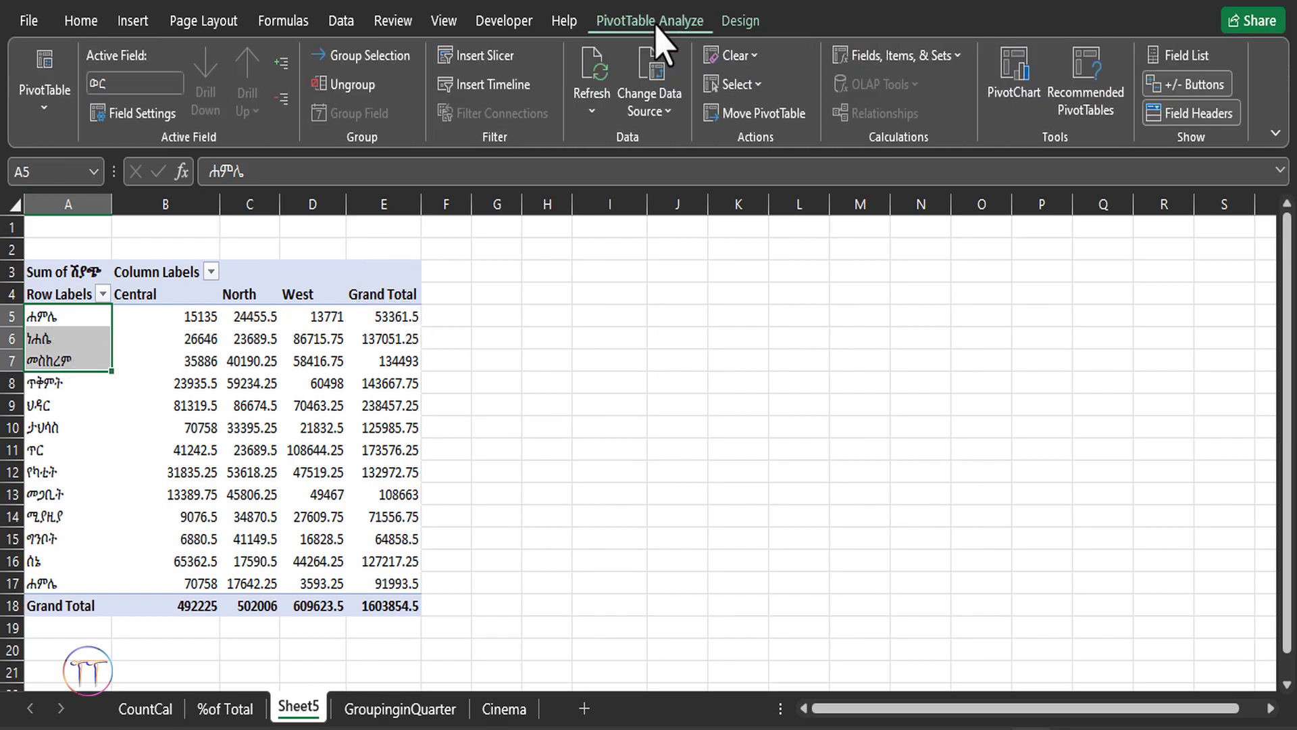
left_click(370, 55)
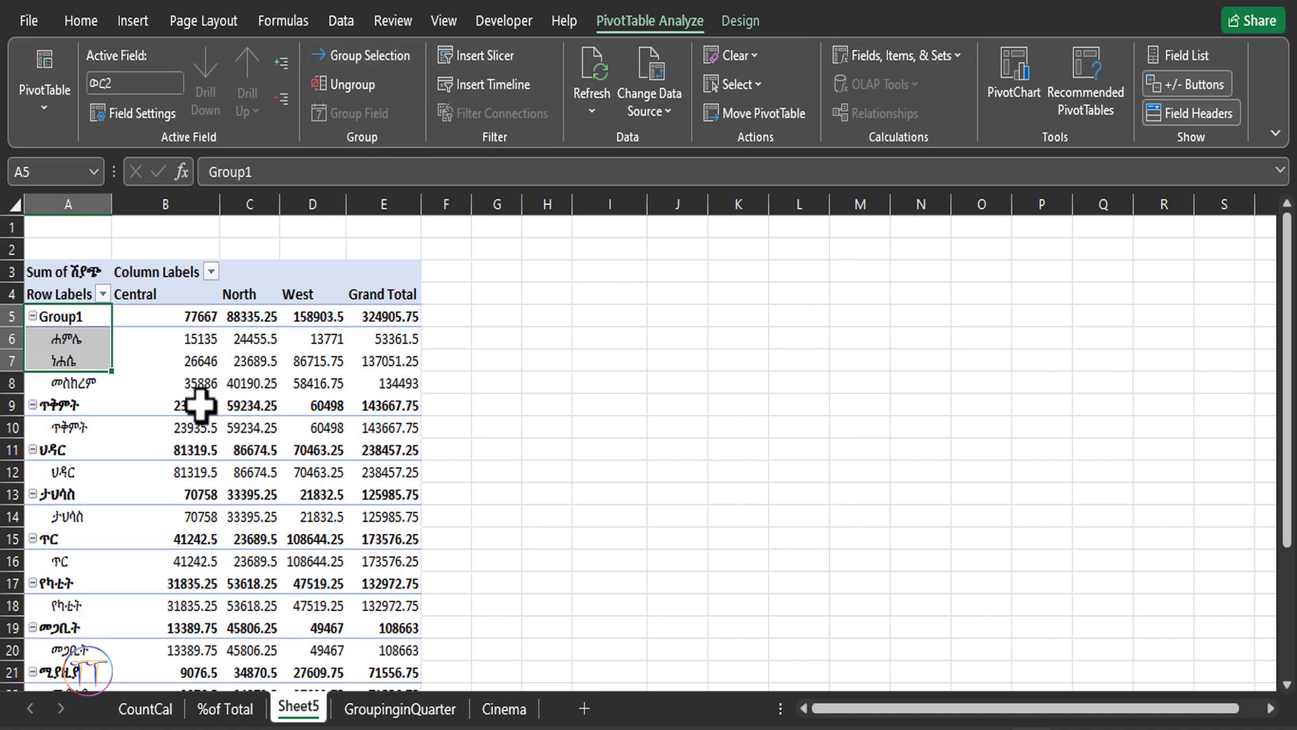
left_click(68, 317)
type("Q")
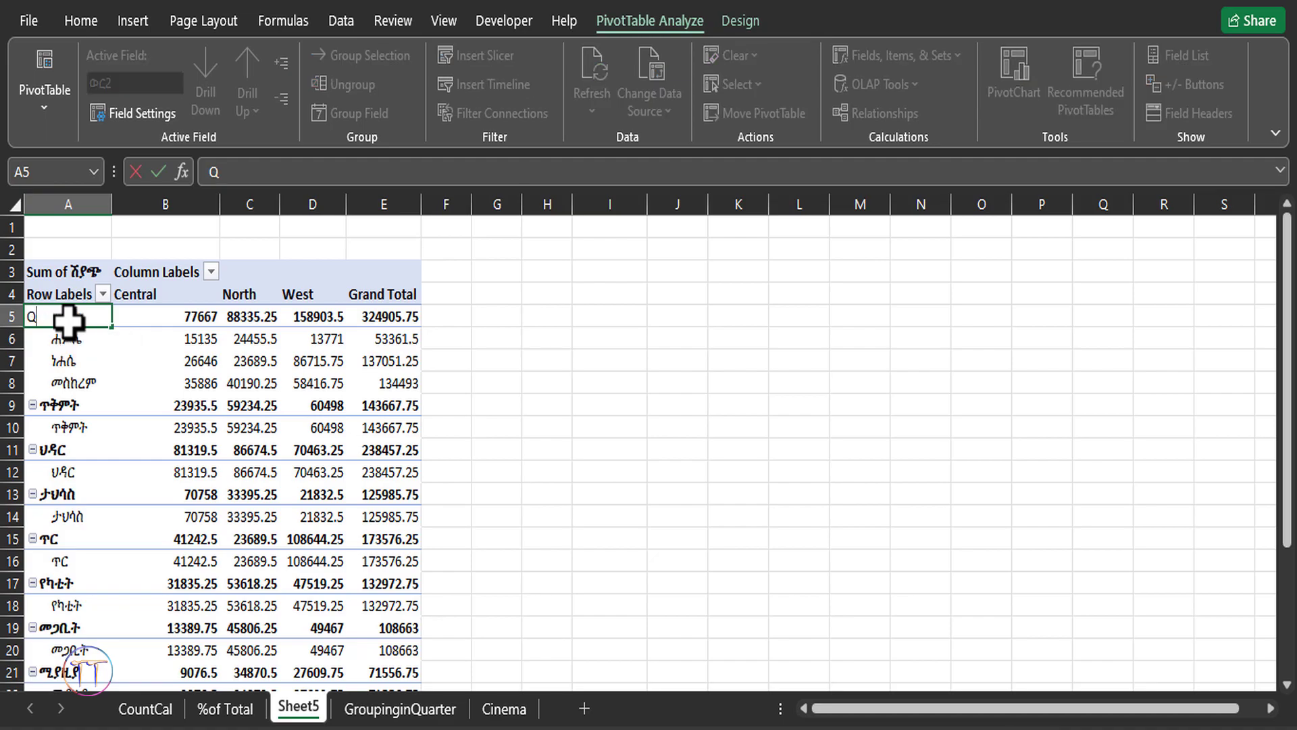
type("uanter")
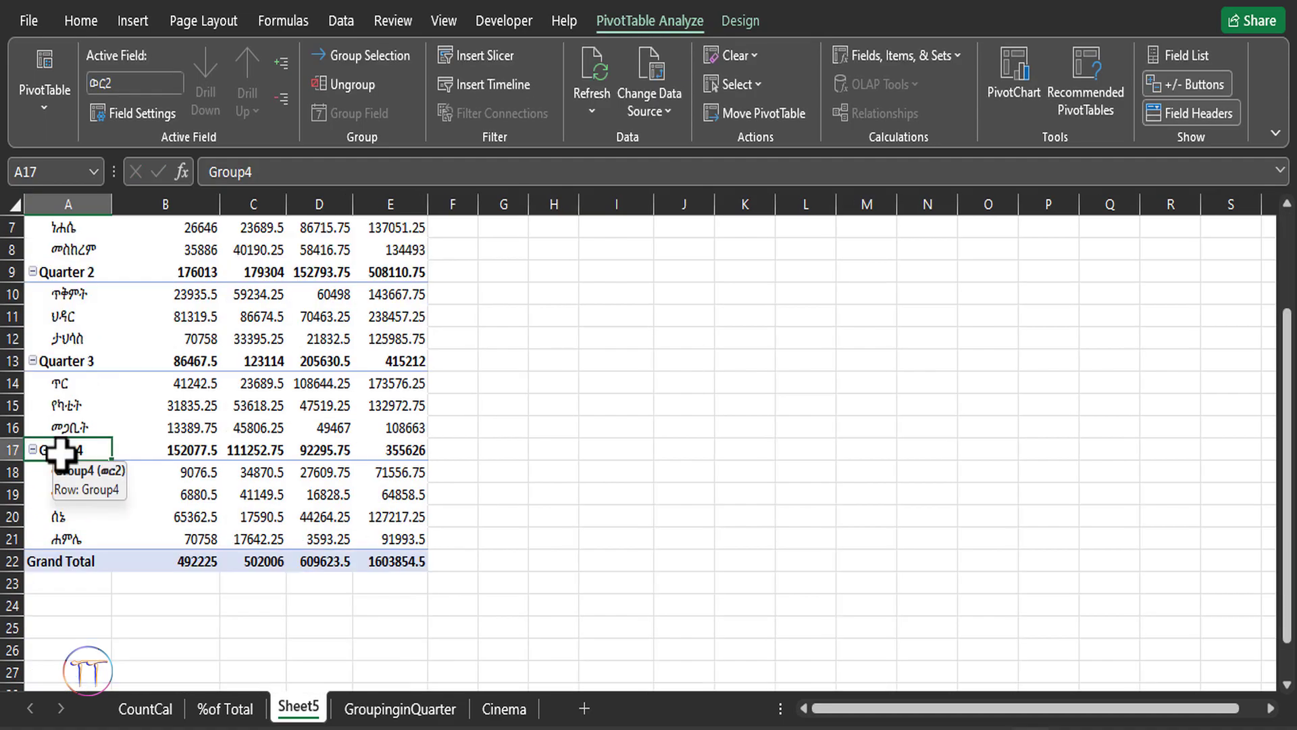
type("Quarter")
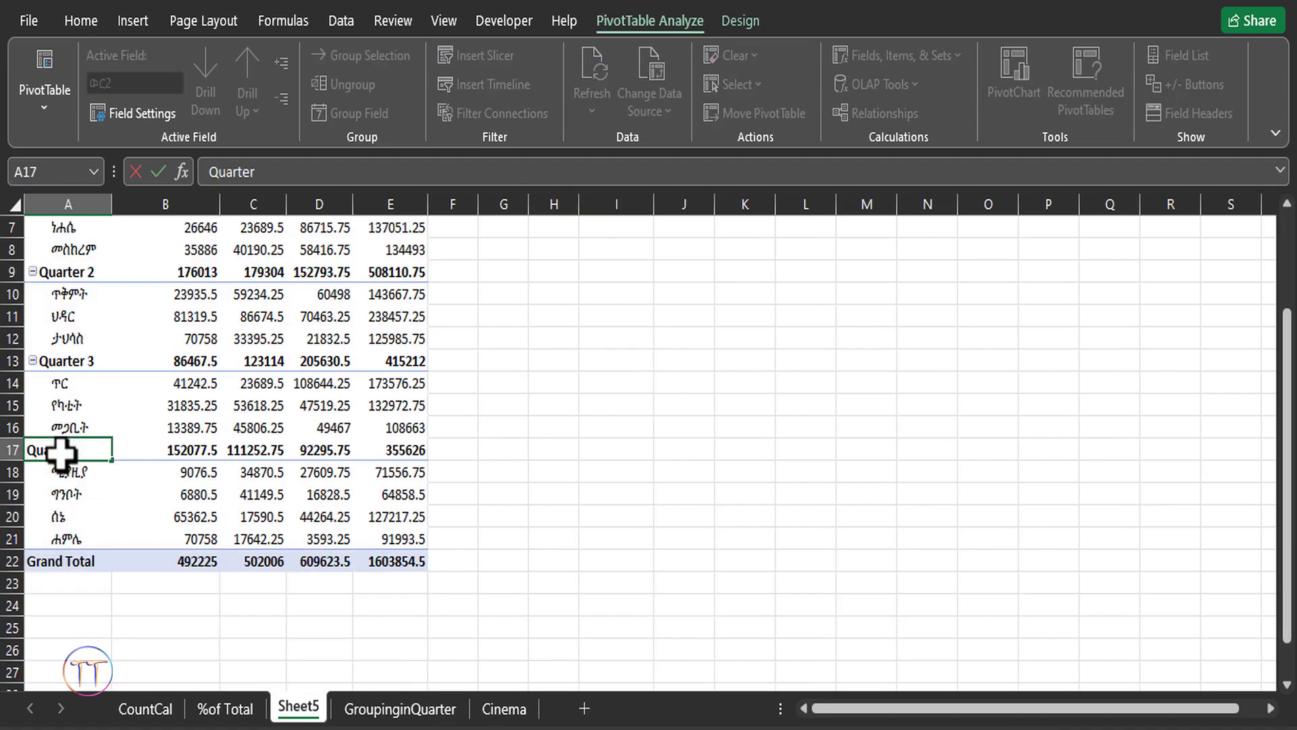
type(" 4")
left_click(514, 474)
scroll(521, 486, "up", 2)
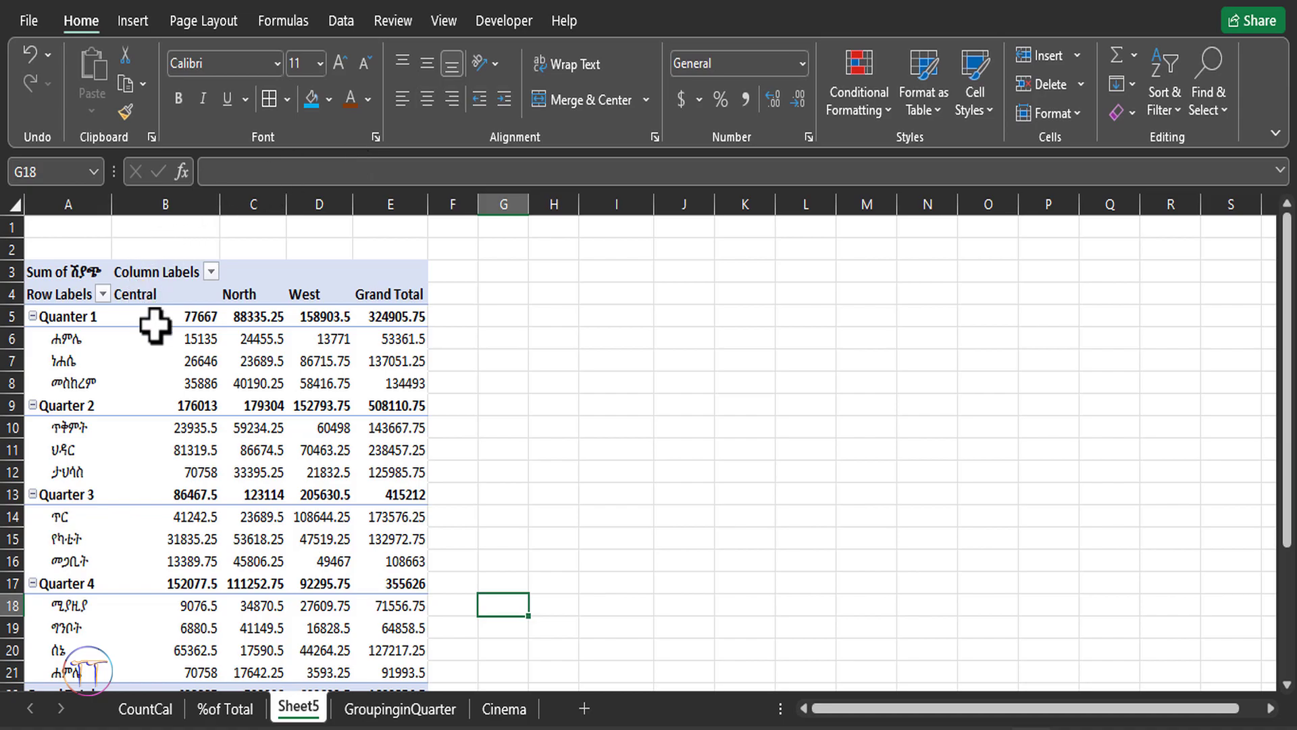
- Remove the ወር month field from the pivot rows, leaving only quarter totals
left_click(155, 323)
left_click(689, 19)
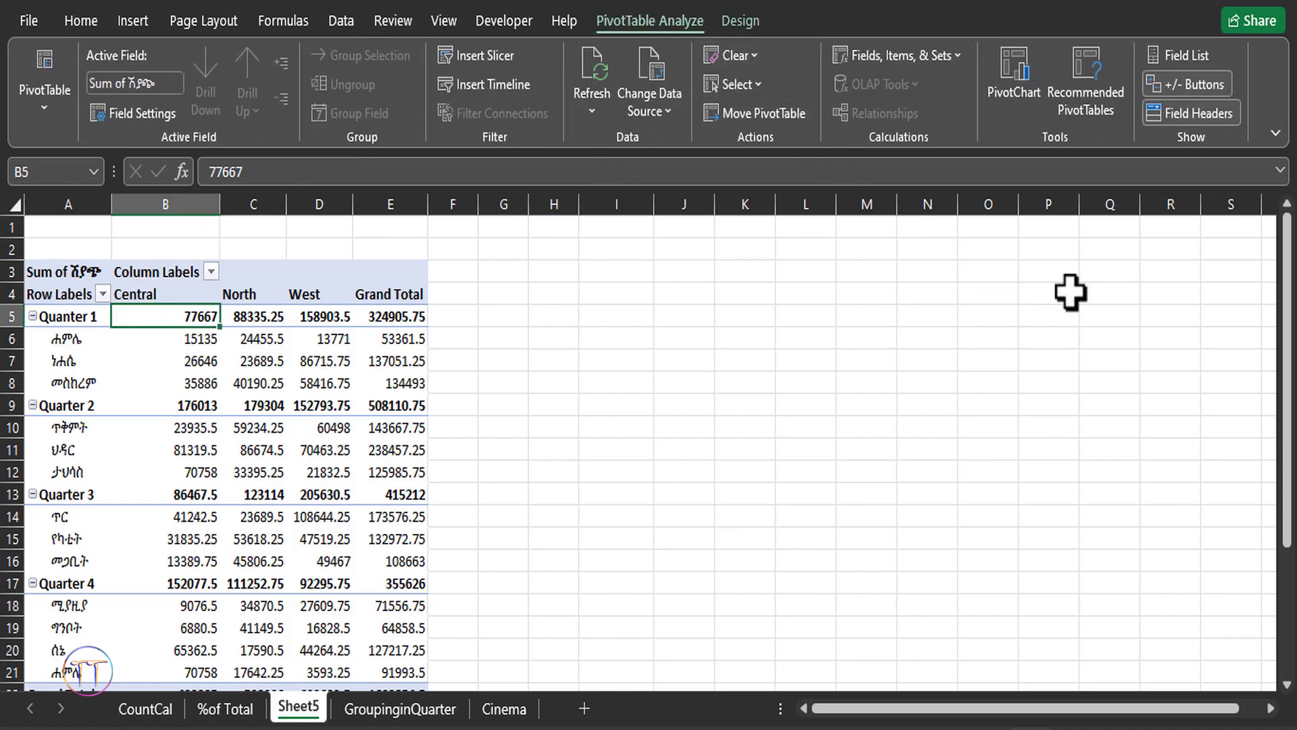
left_click(1184, 59)
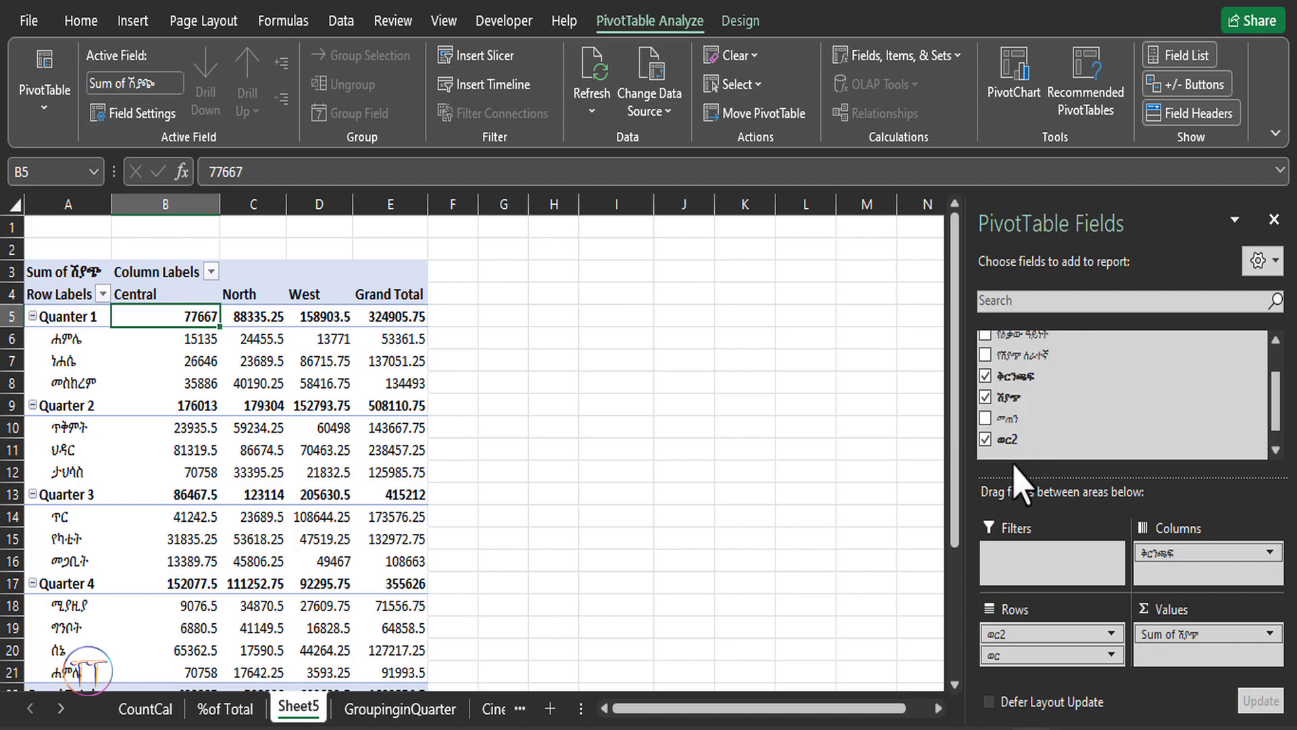
scroll(1020, 342, "down", 1)
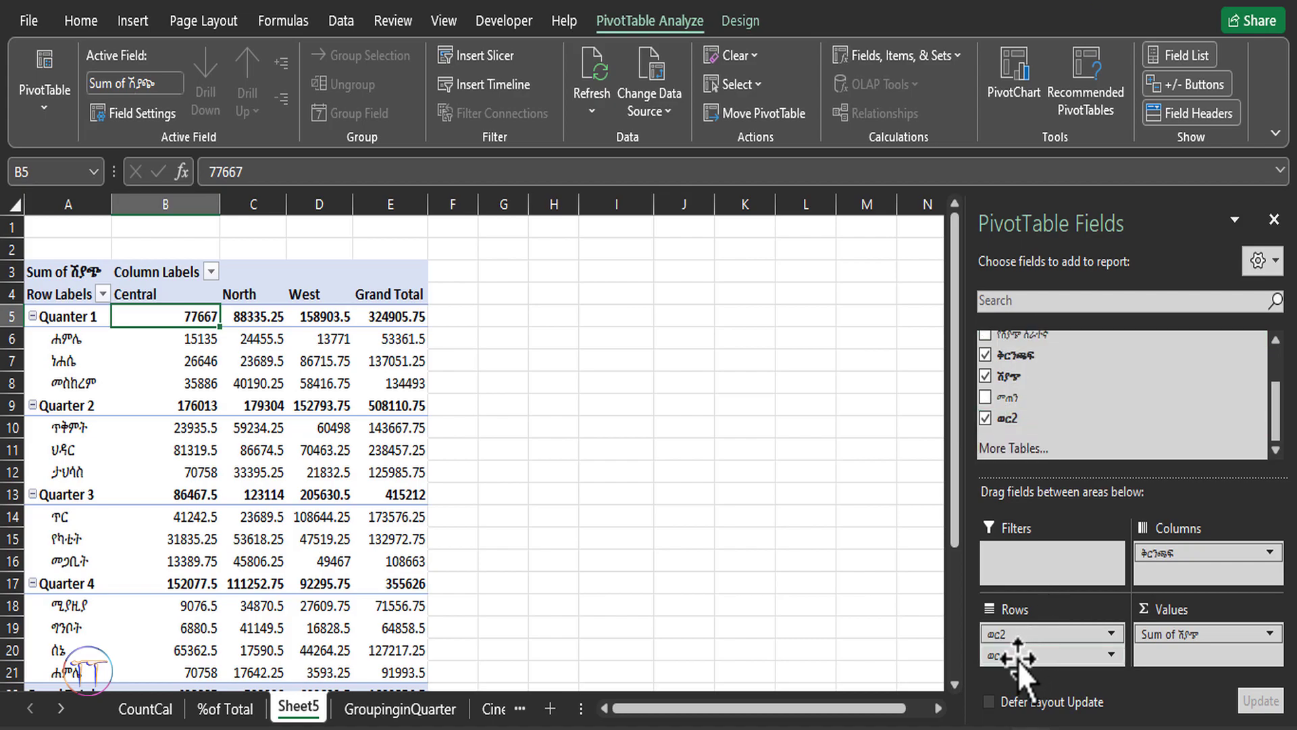
left_click_drag(1017, 660, 841, 640)
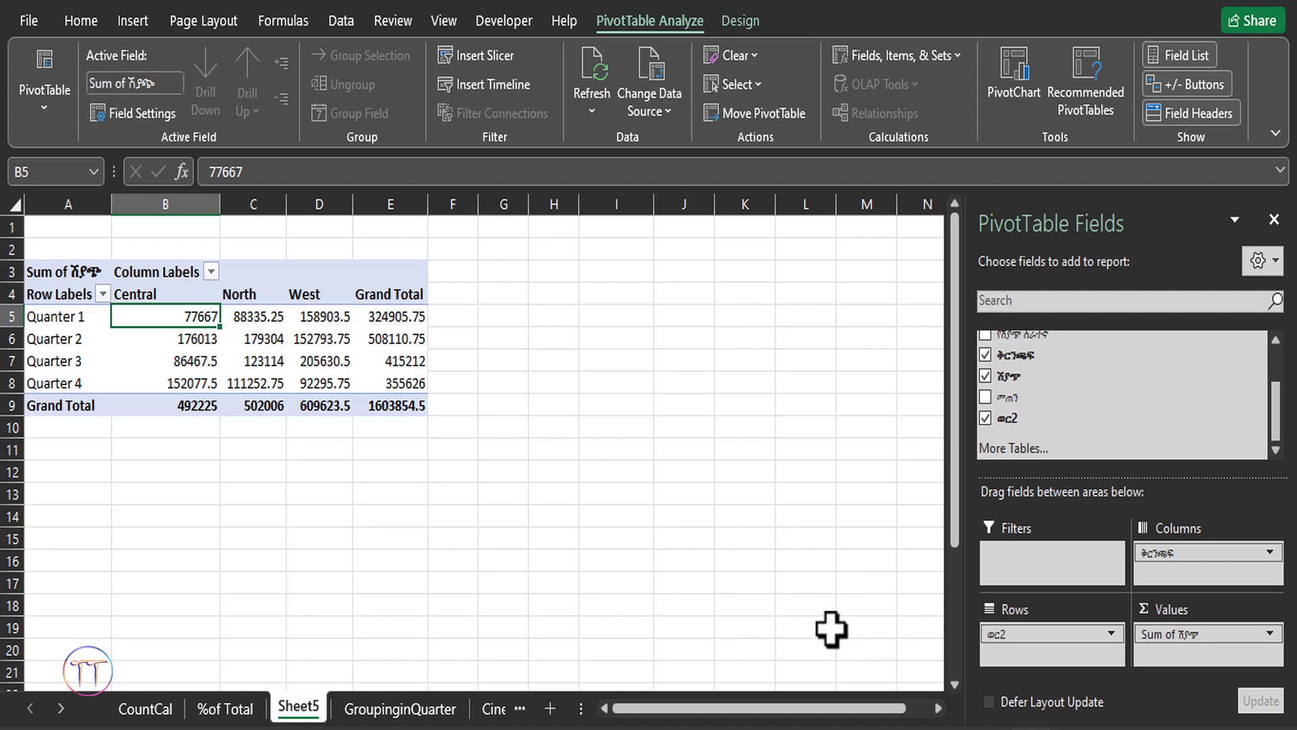
- Insert slicers for the quarter field ወር2 and the salesperson field የሽያጭ ሰራተኛ
left_click(241, 473)
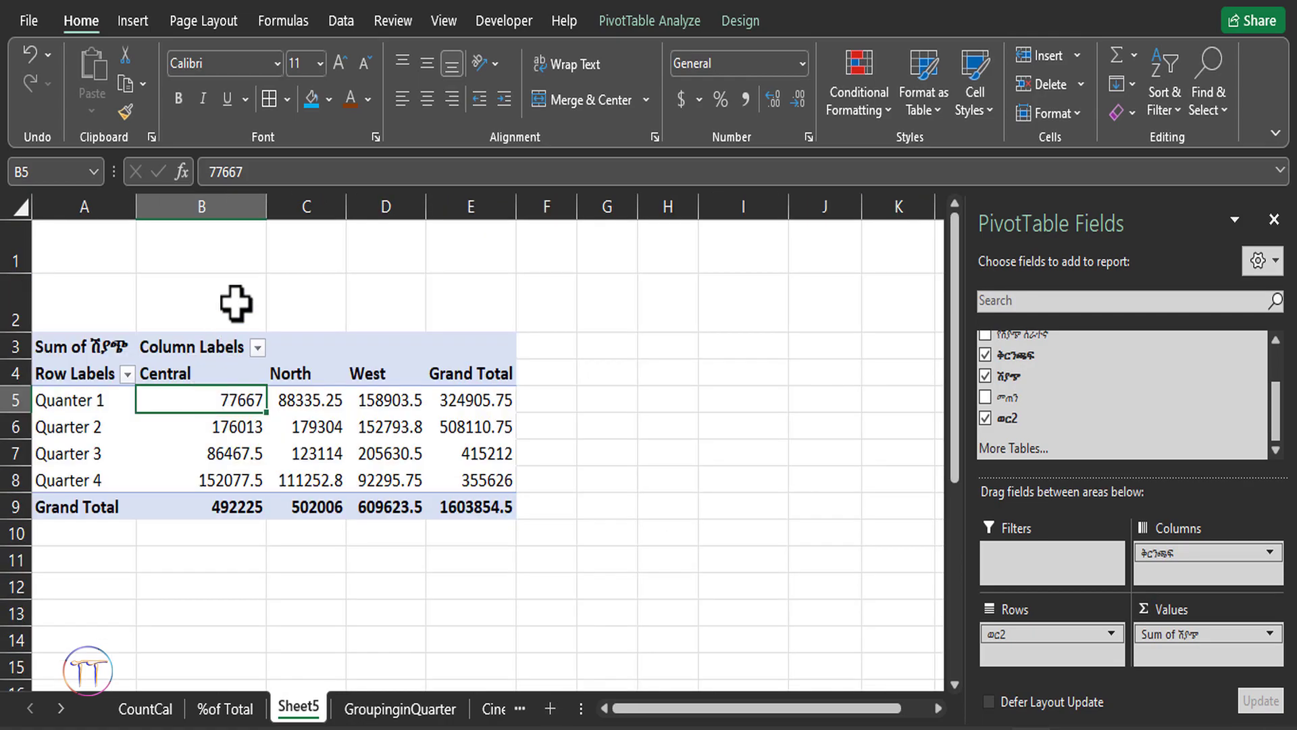
left_click(673, 21)
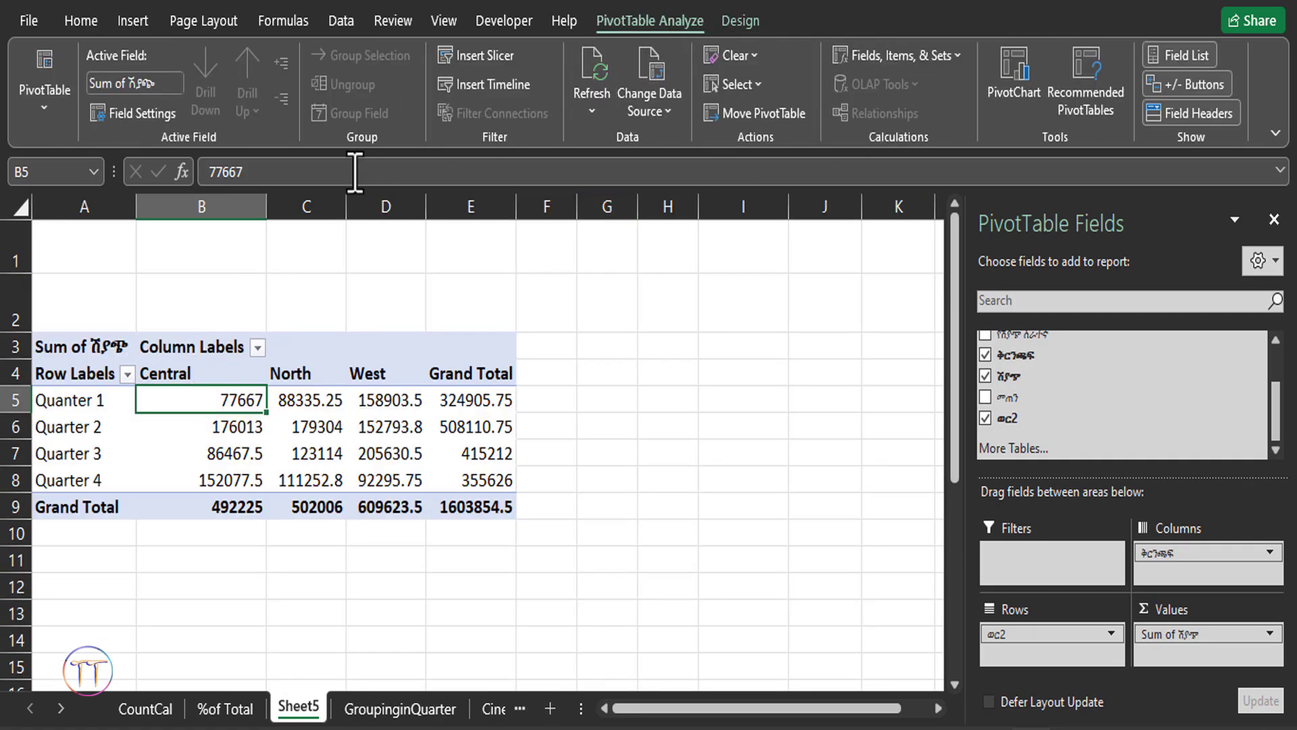
left_click(473, 56)
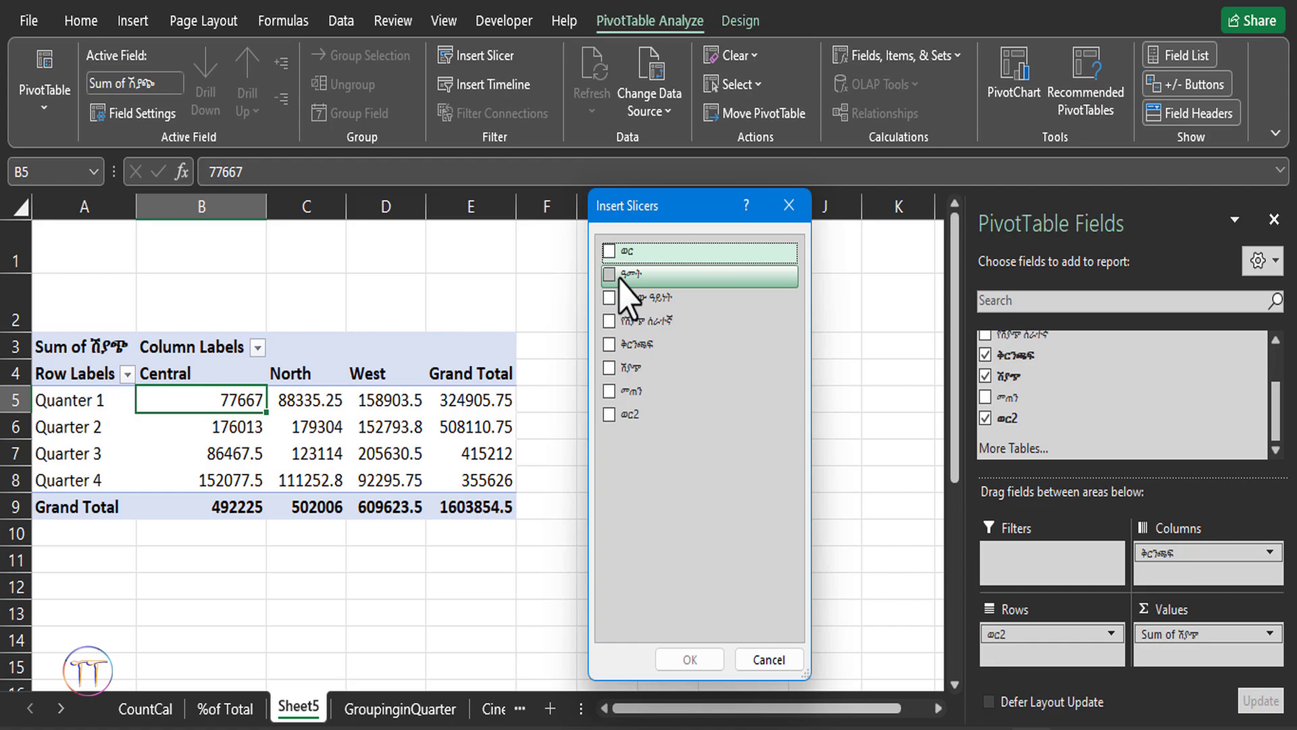
left_click(609, 414)
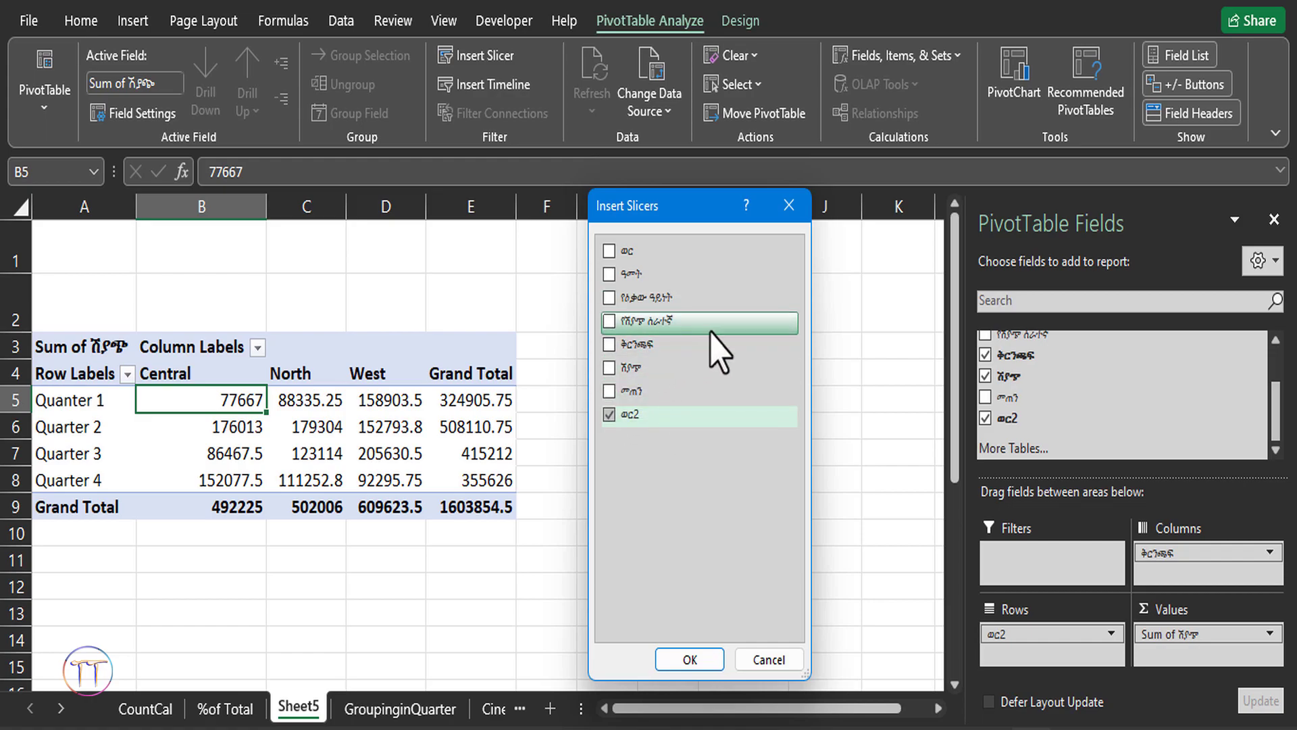
left_click(609, 321)
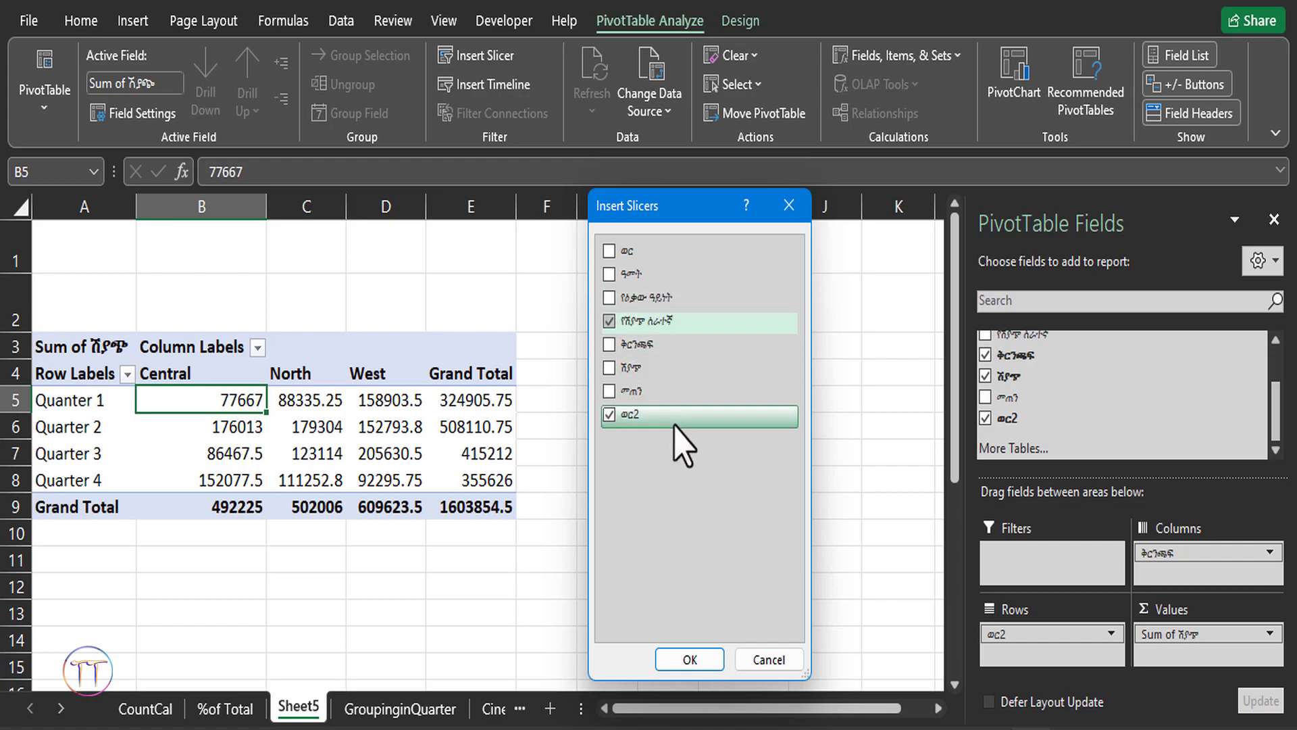
left_click(696, 661)
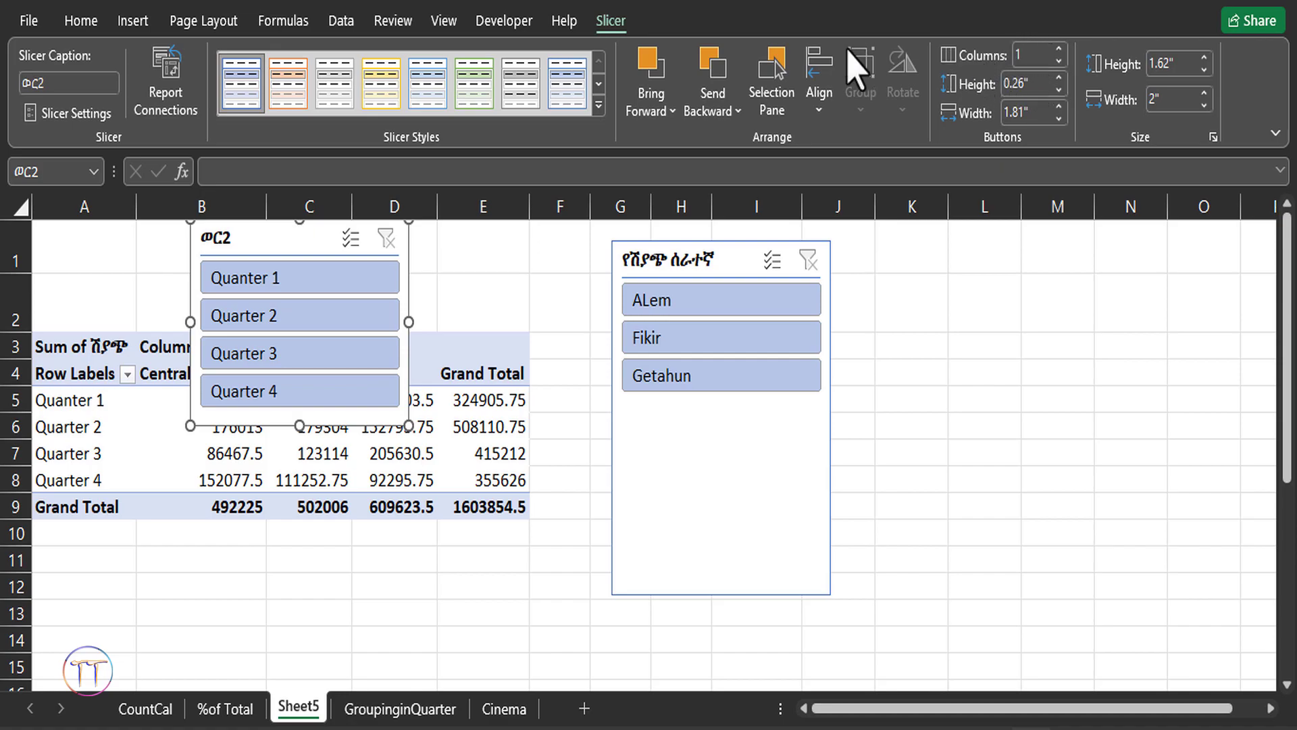
- Give the quarter slicer 4 columns, widen it, and apply a green slicer style
left_click(1059, 50)
left_click(1058, 49)
left_click(1059, 49)
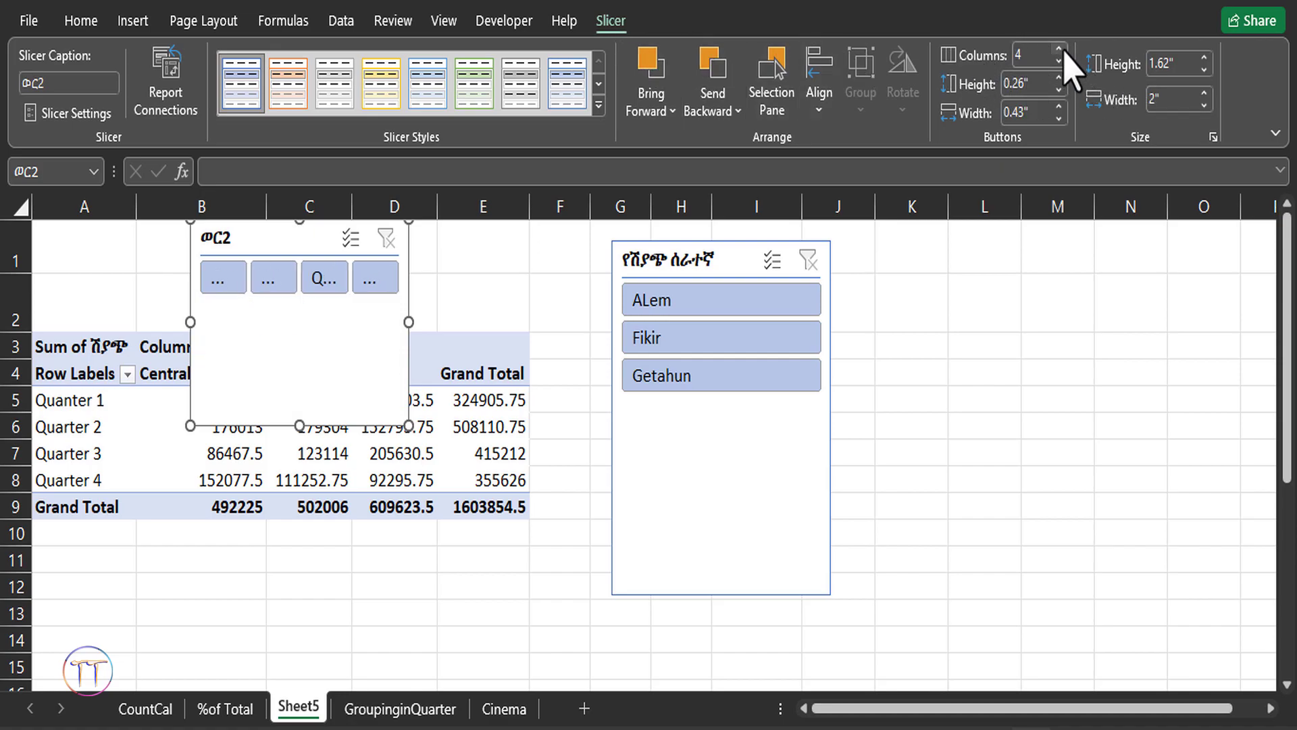
left_click_drag(404, 326, 573, 327)
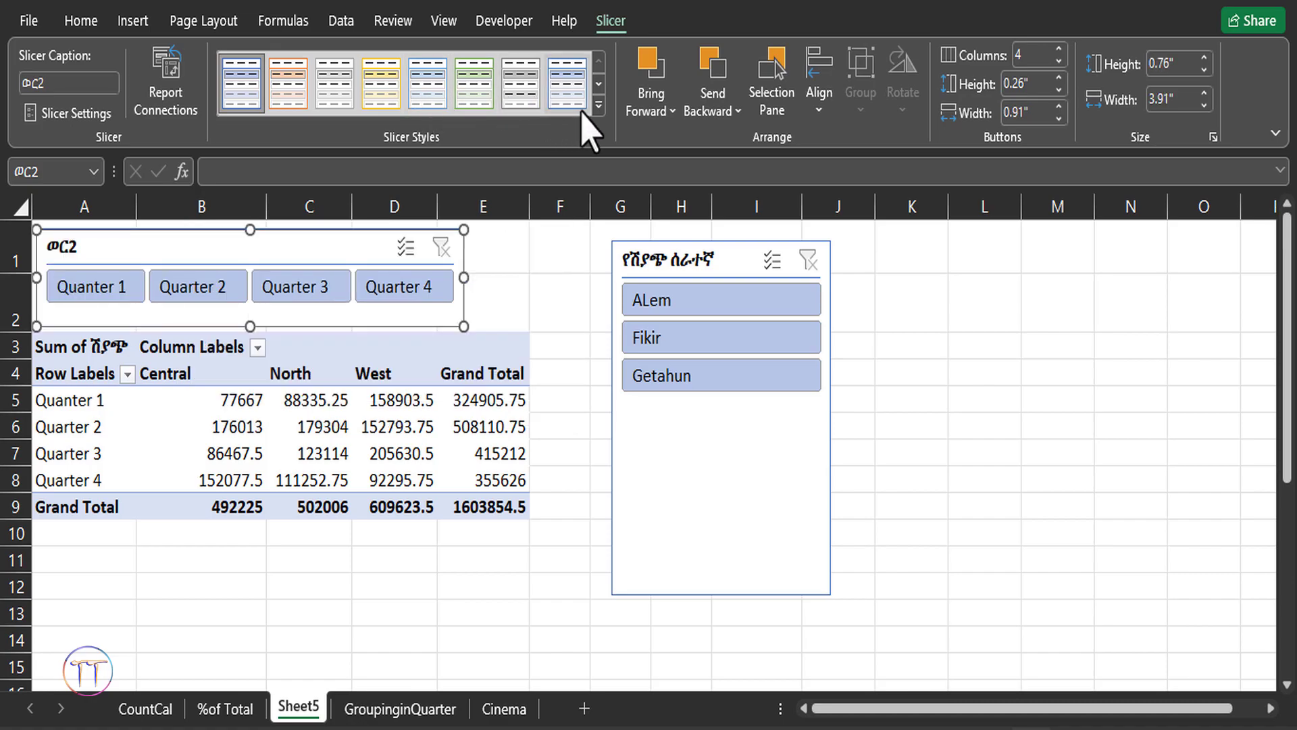
left_click(599, 105)
left_click(475, 111)
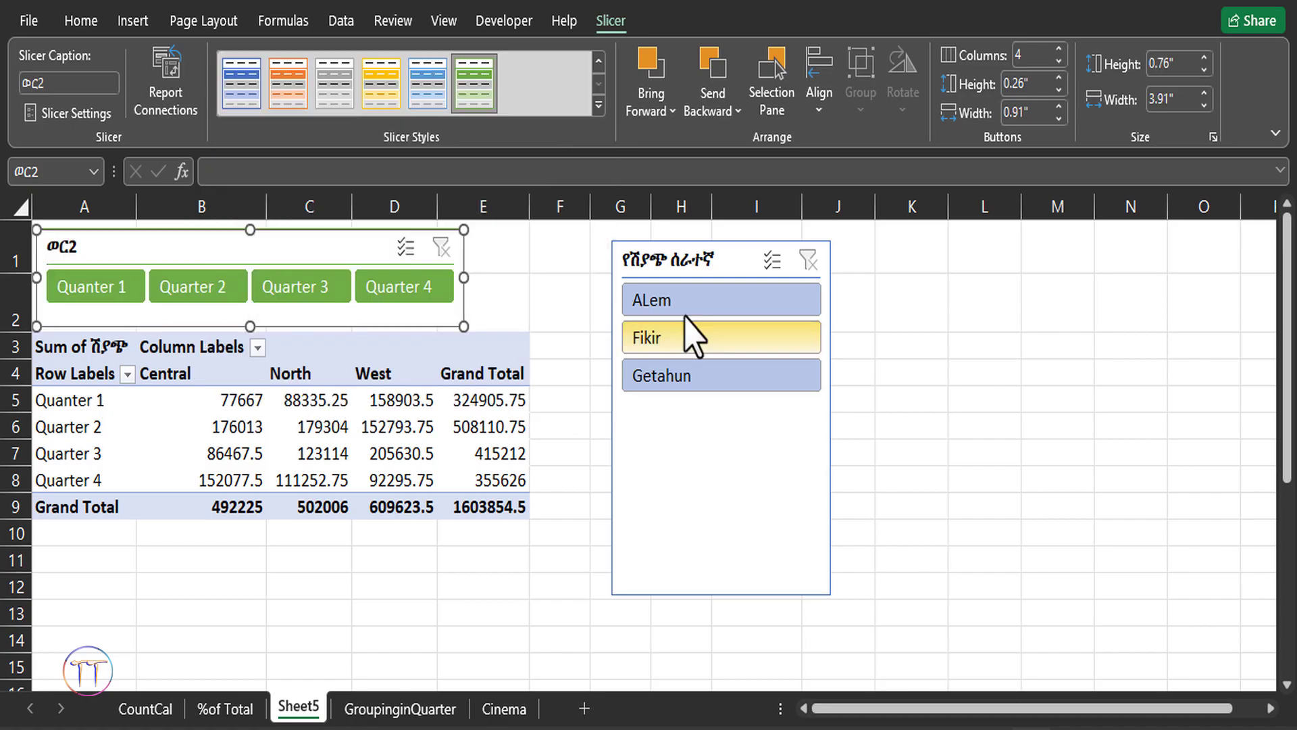
- Move and shorten the employee slicer, set it to 3 columns, and place it beside the quarter slicer
left_click_drag(703, 277, 626, 255)
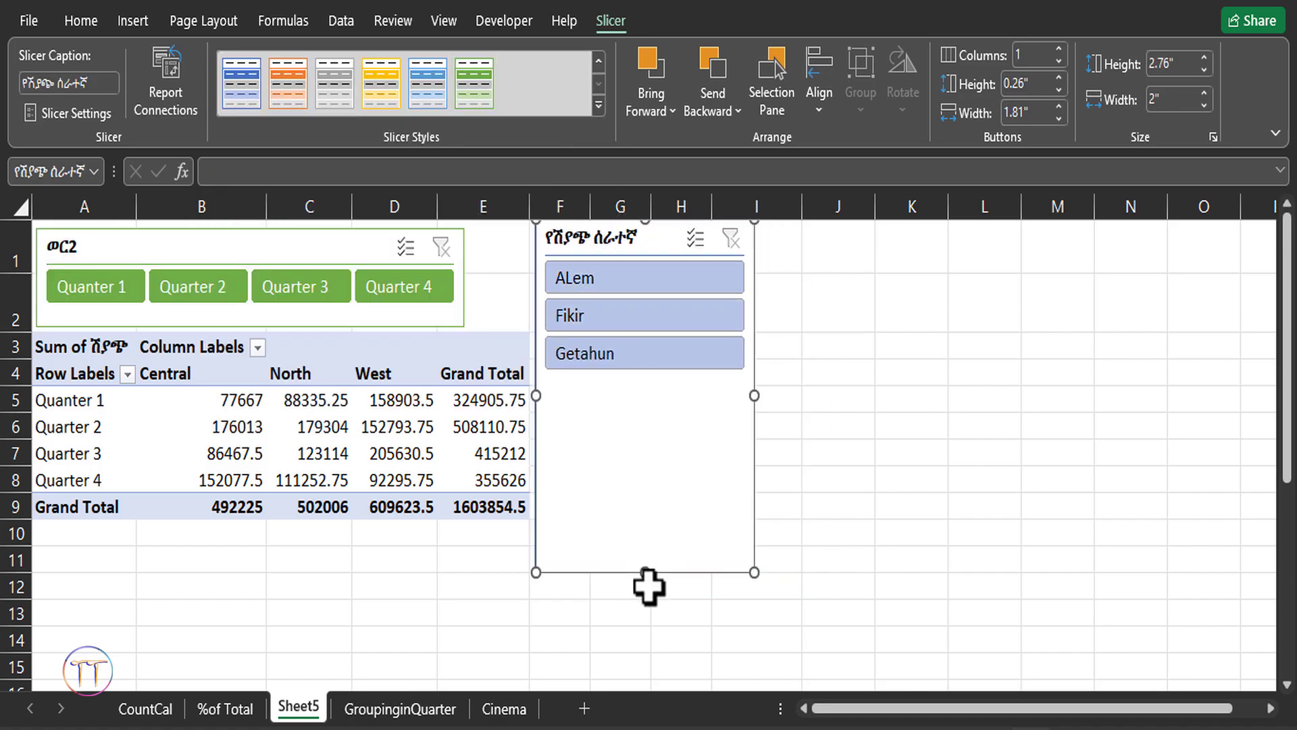
left_click_drag(645, 572, 623, 365)
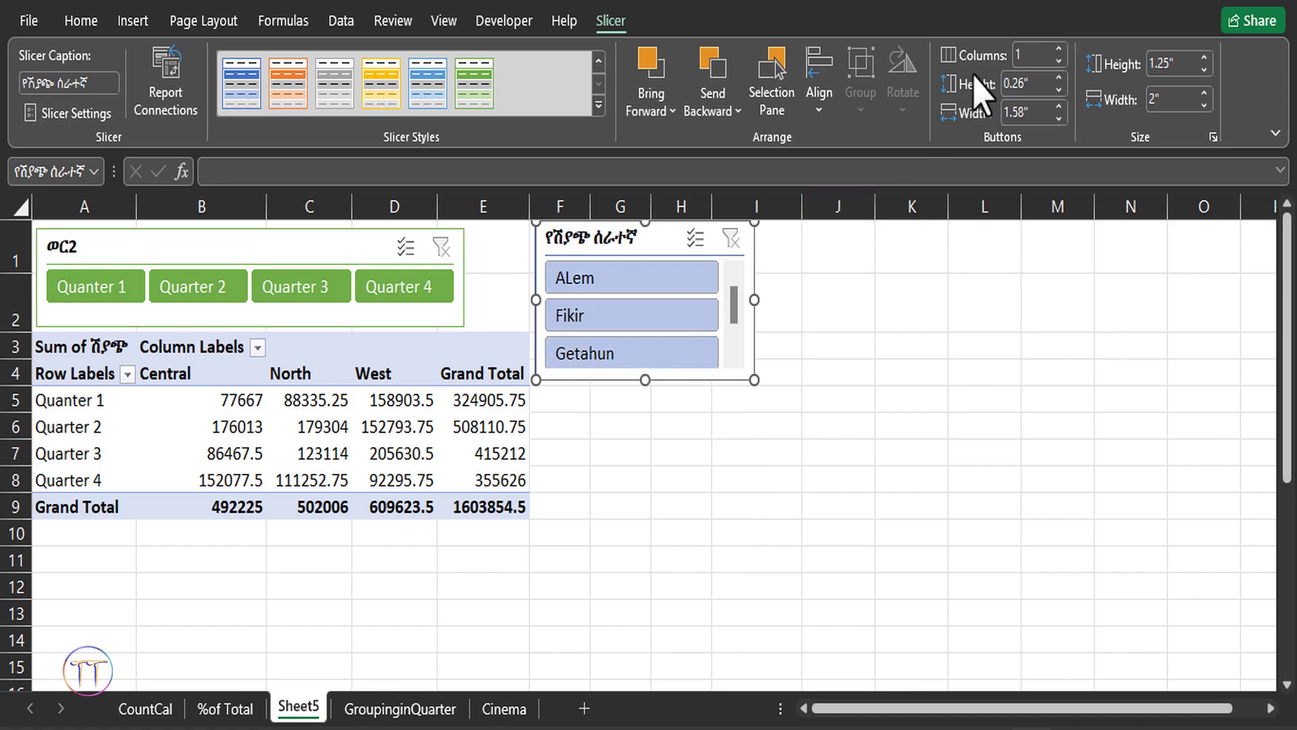
left_click(1059, 49)
left_click(1059, 50)
left_click_drag(706, 264, 645, 280)
left_click(301, 452)
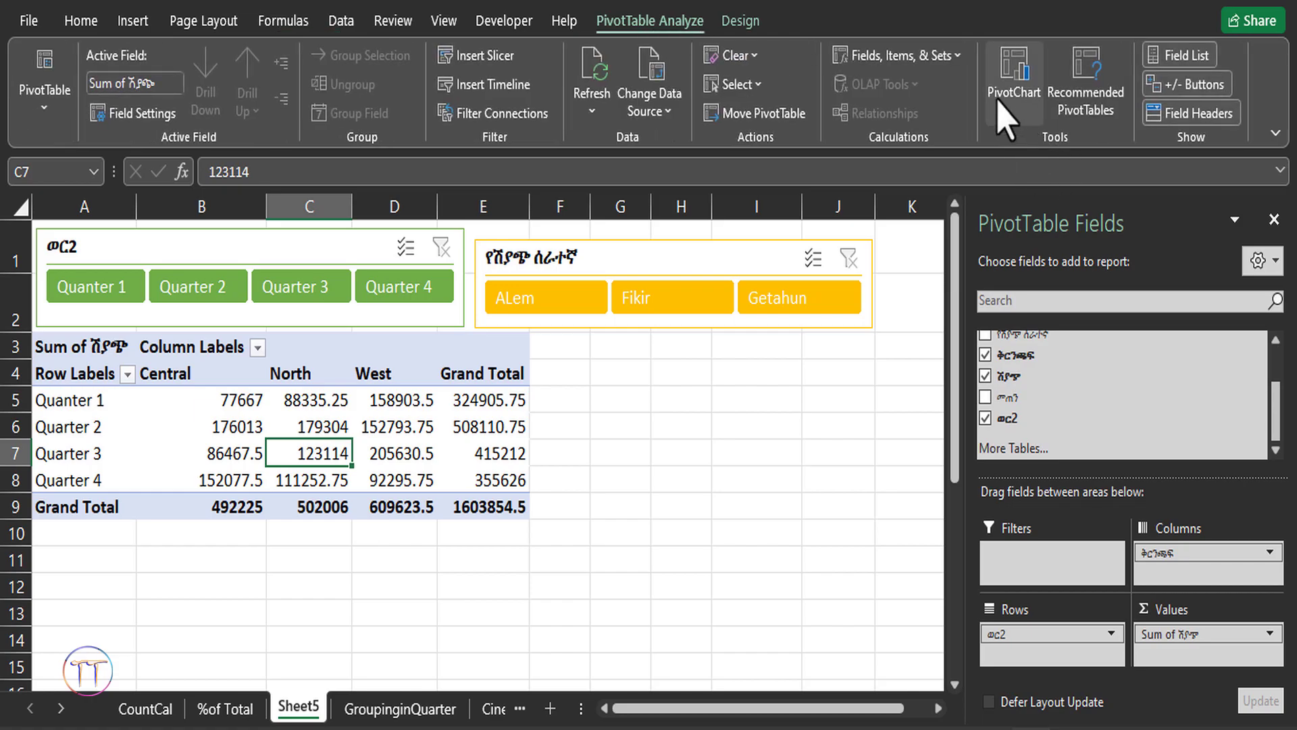
- Insert a clustered column PivotChart beside the pivot, resize it, and filter to Quarter 1
left_click(1000, 106)
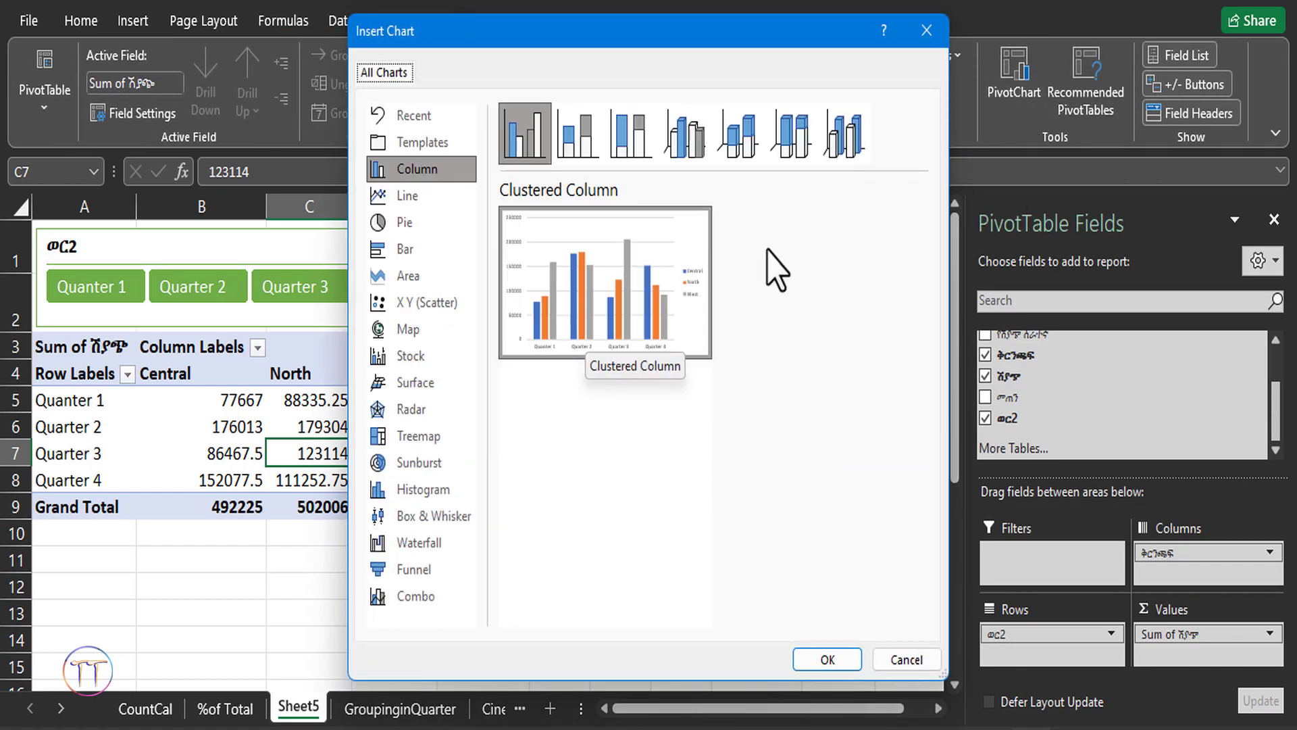
left_click(831, 658)
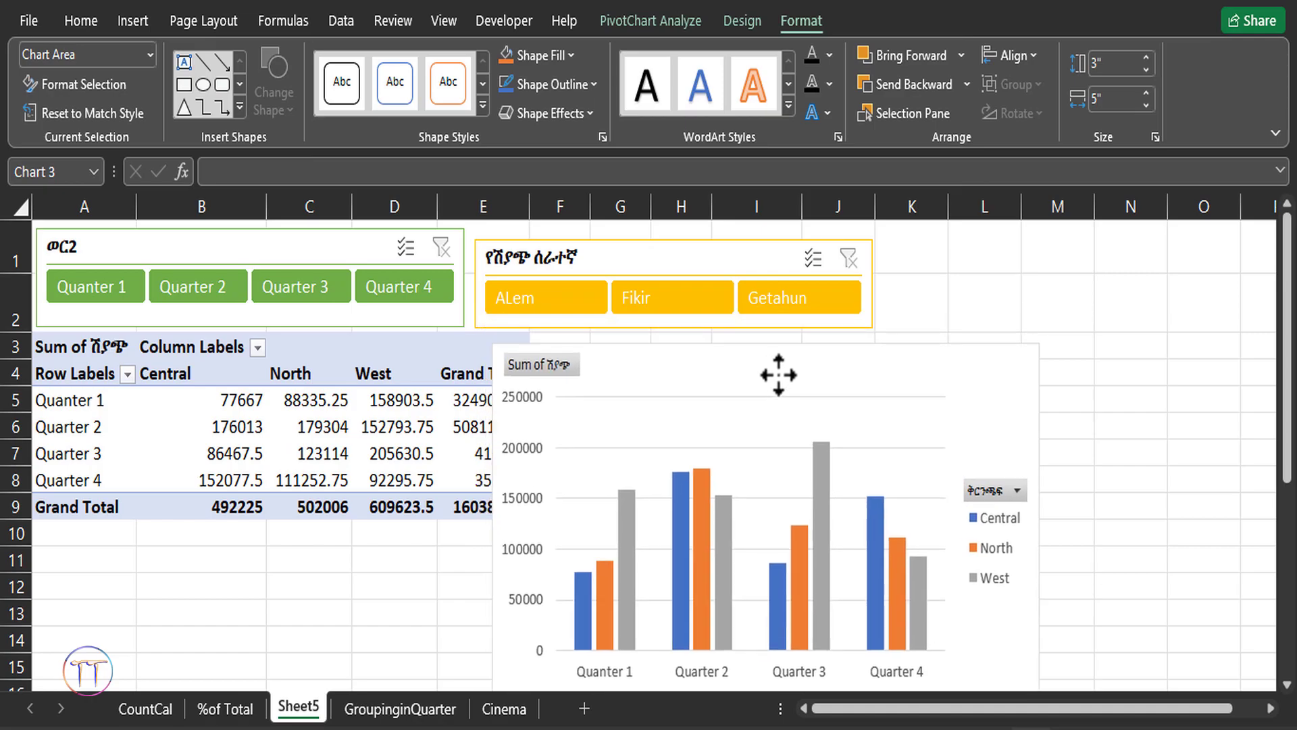
left_click_drag(778, 374, 835, 356)
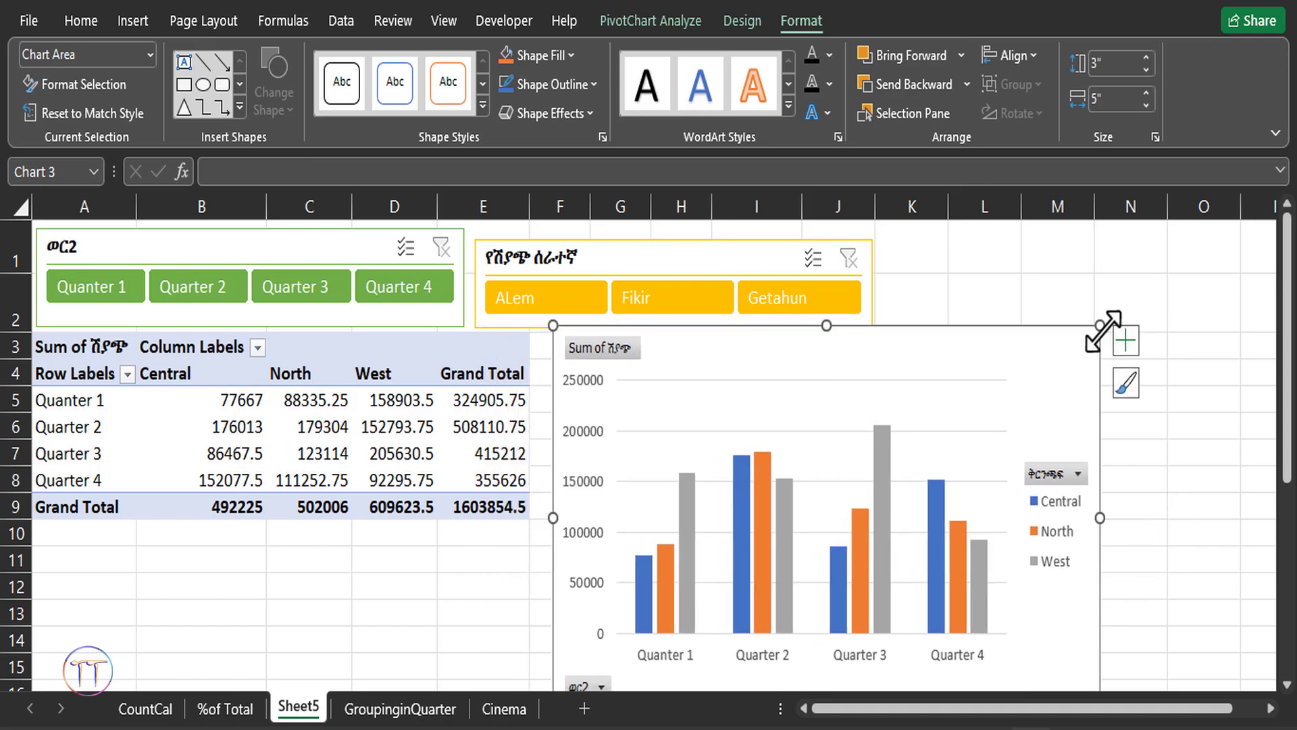
left_click_drag(1100, 325, 1053, 360)
left_click_drag(759, 434, 753, 382)
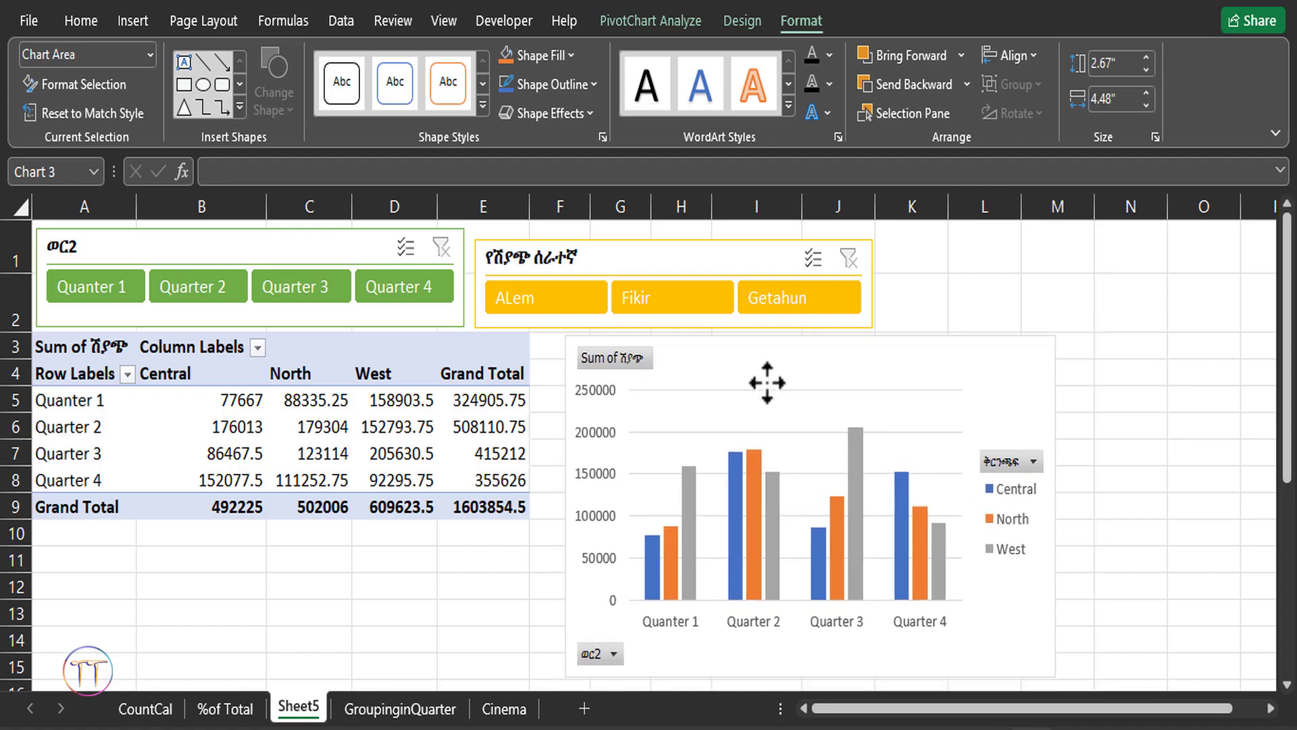
left_click(120, 296)
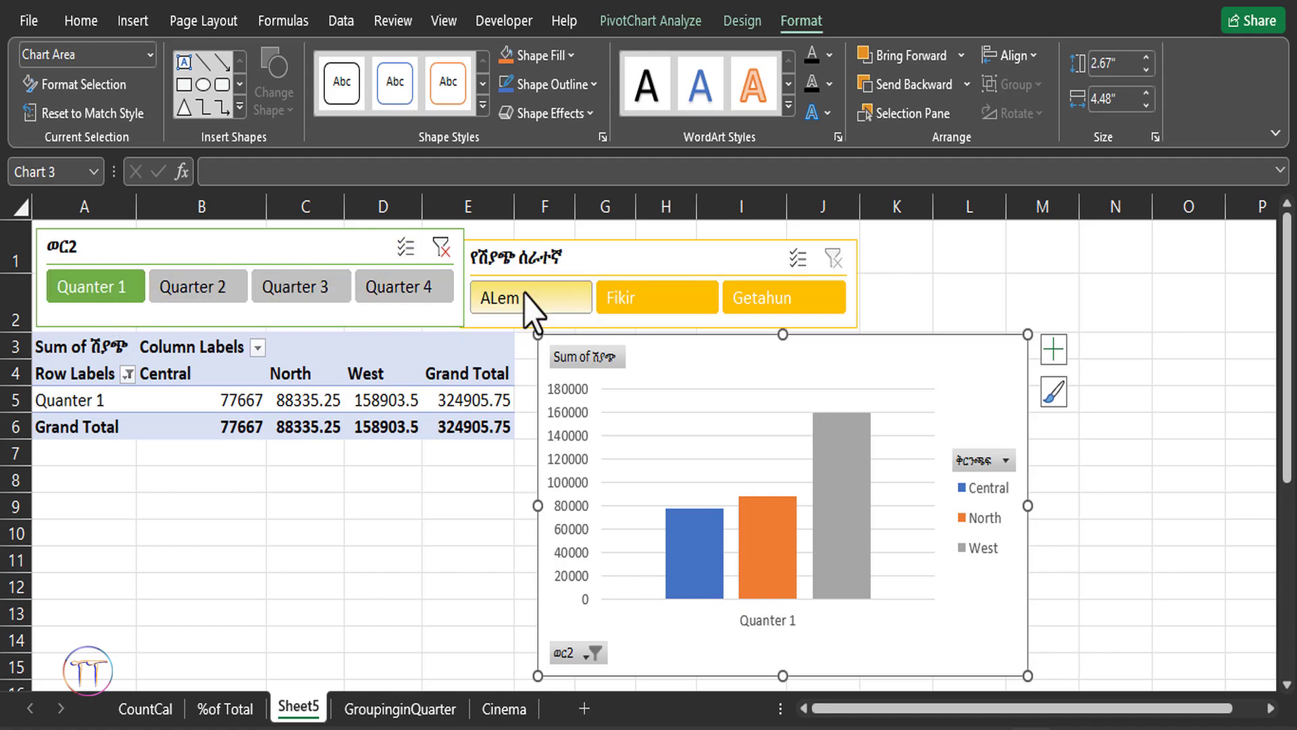
- Try filters: exclude one employee, add Quarter 2, and show only the North region
left_click(530, 301, "ctrl")
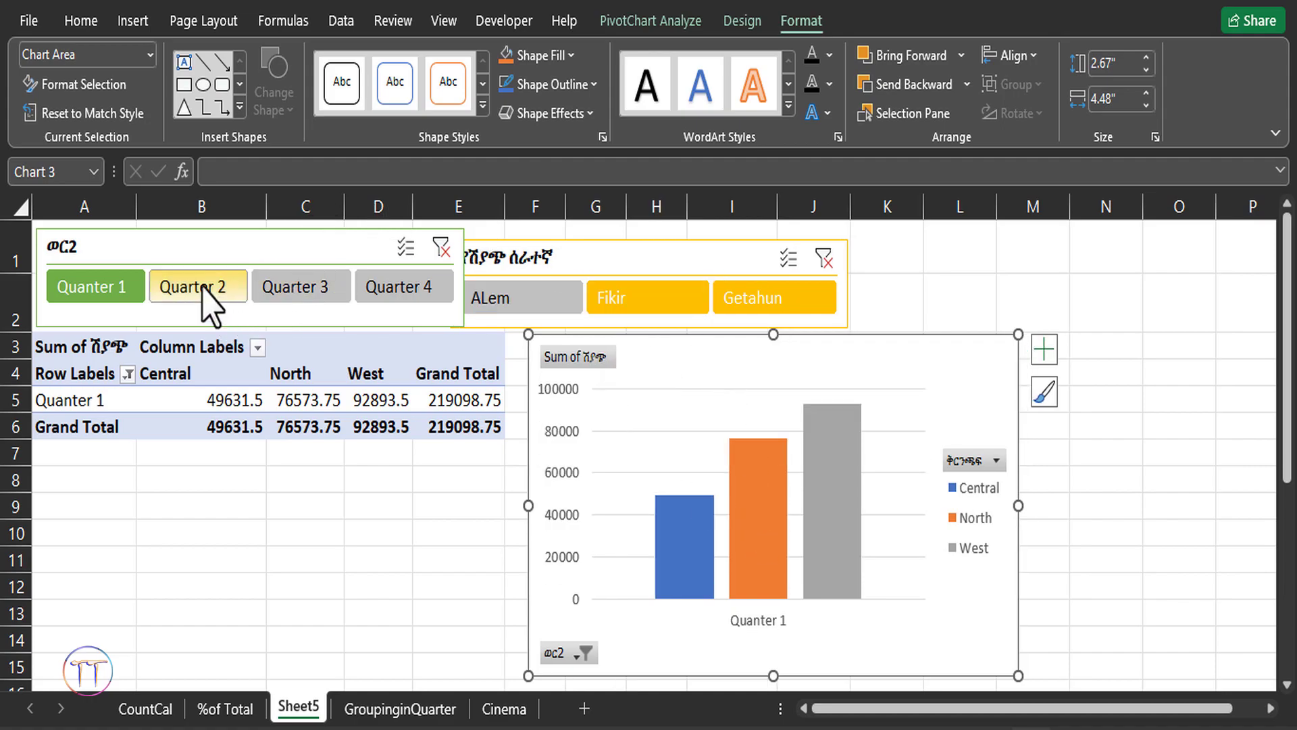
left_click(202, 289, "ctrl")
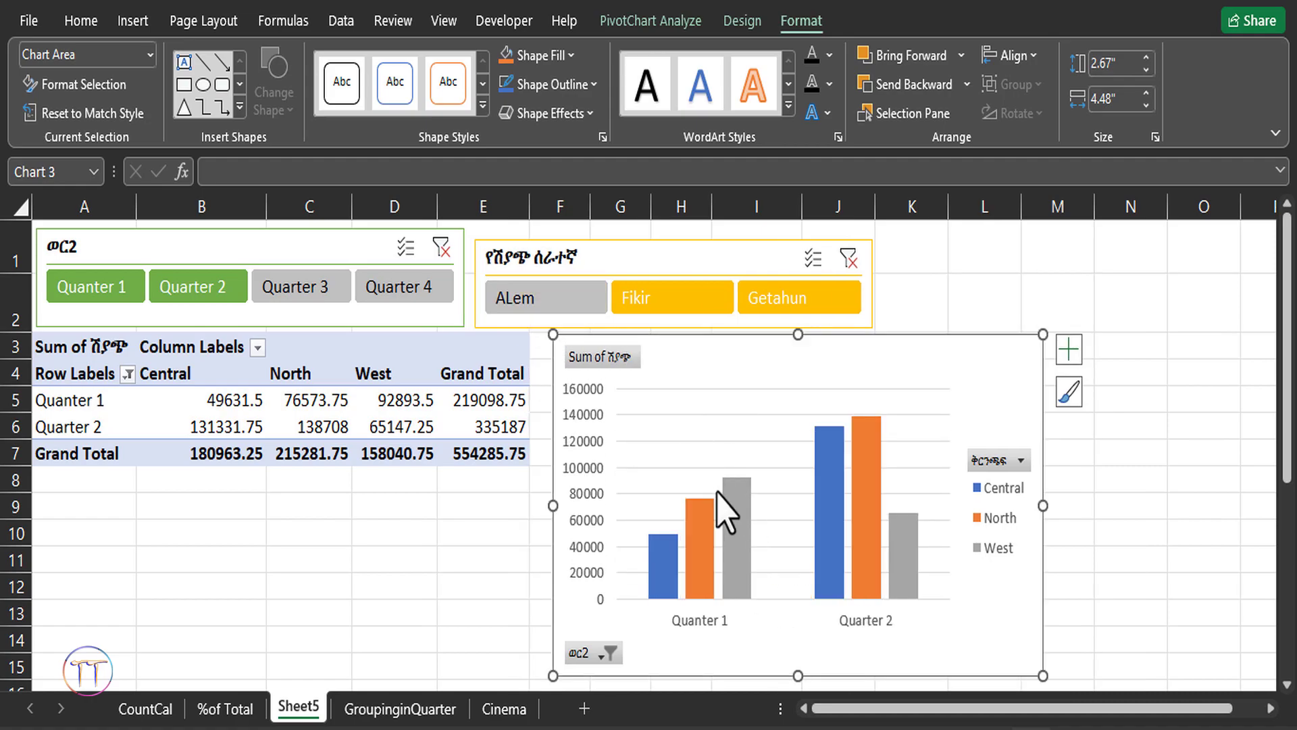
double_click(703, 496)
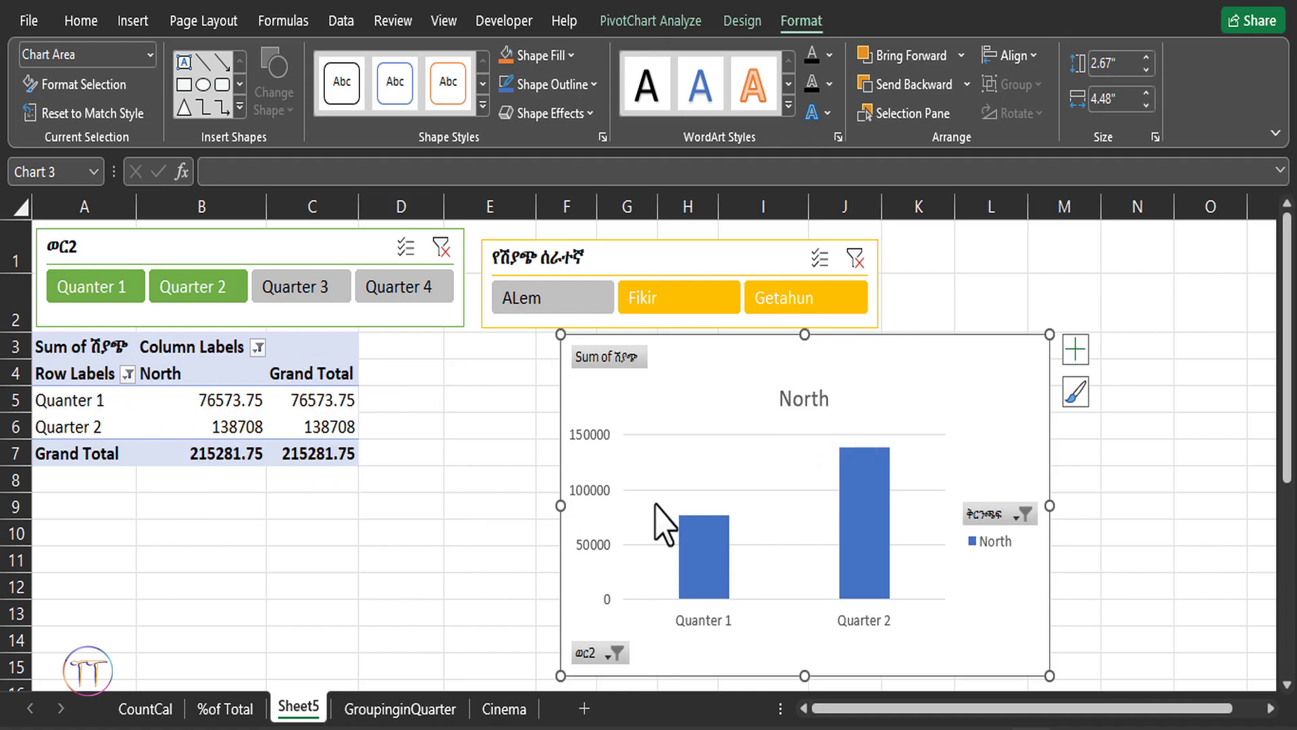
- Restore Central, North and West regions, then clear the quarter and employee slicer filters
left_click(1025, 514)
left_click(832, 281)
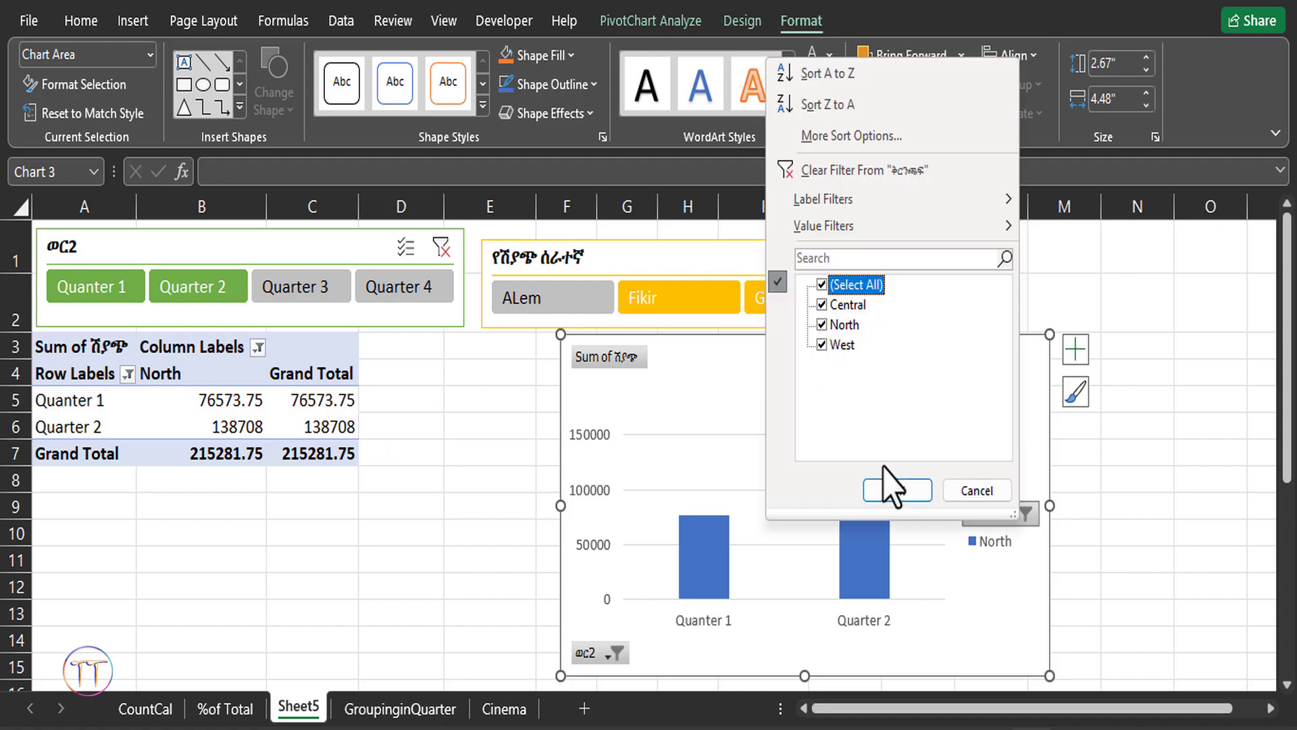
left_click(900, 487)
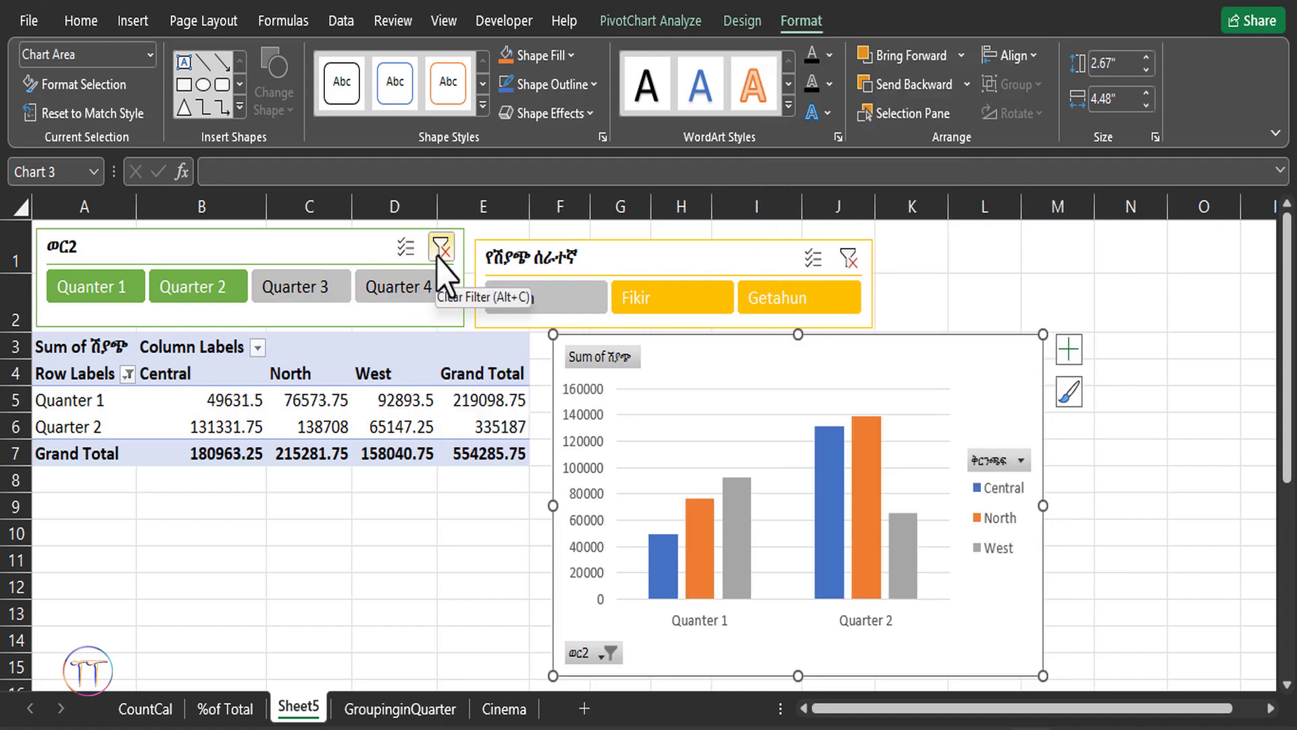
left_click(442, 248)
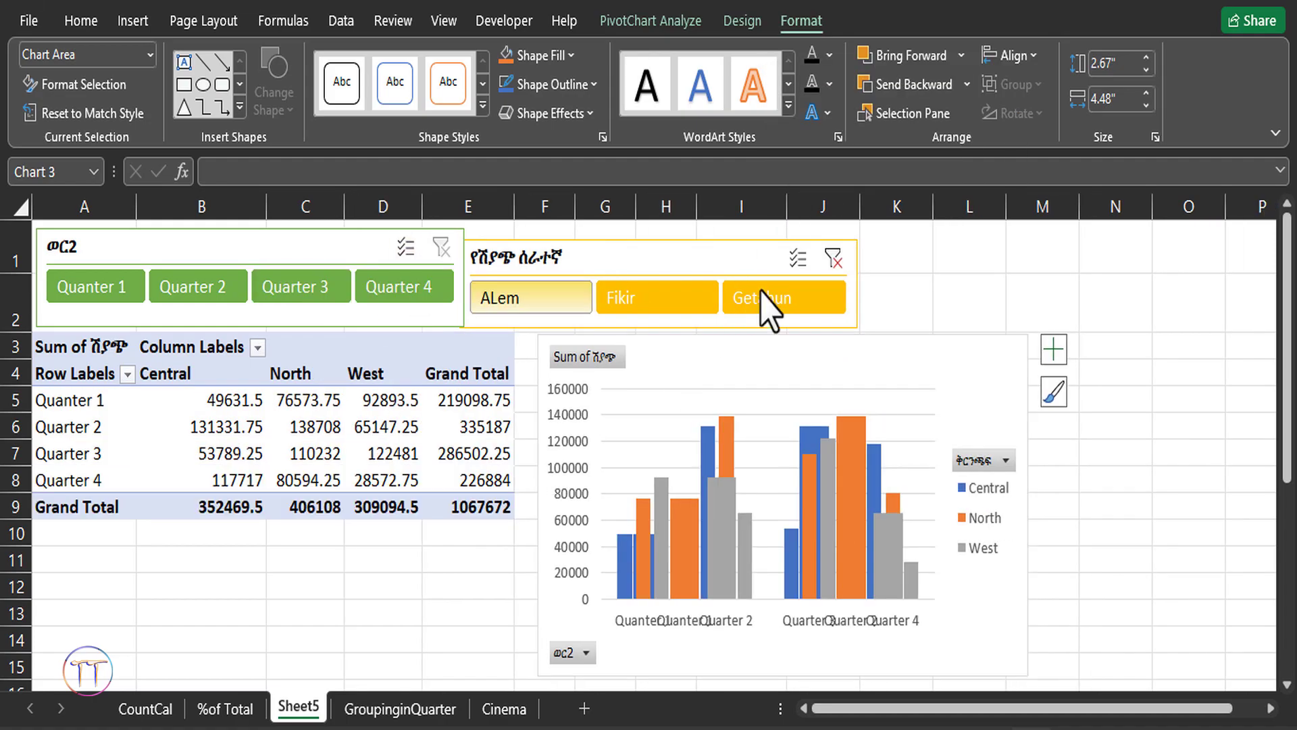
left_click(848, 259)
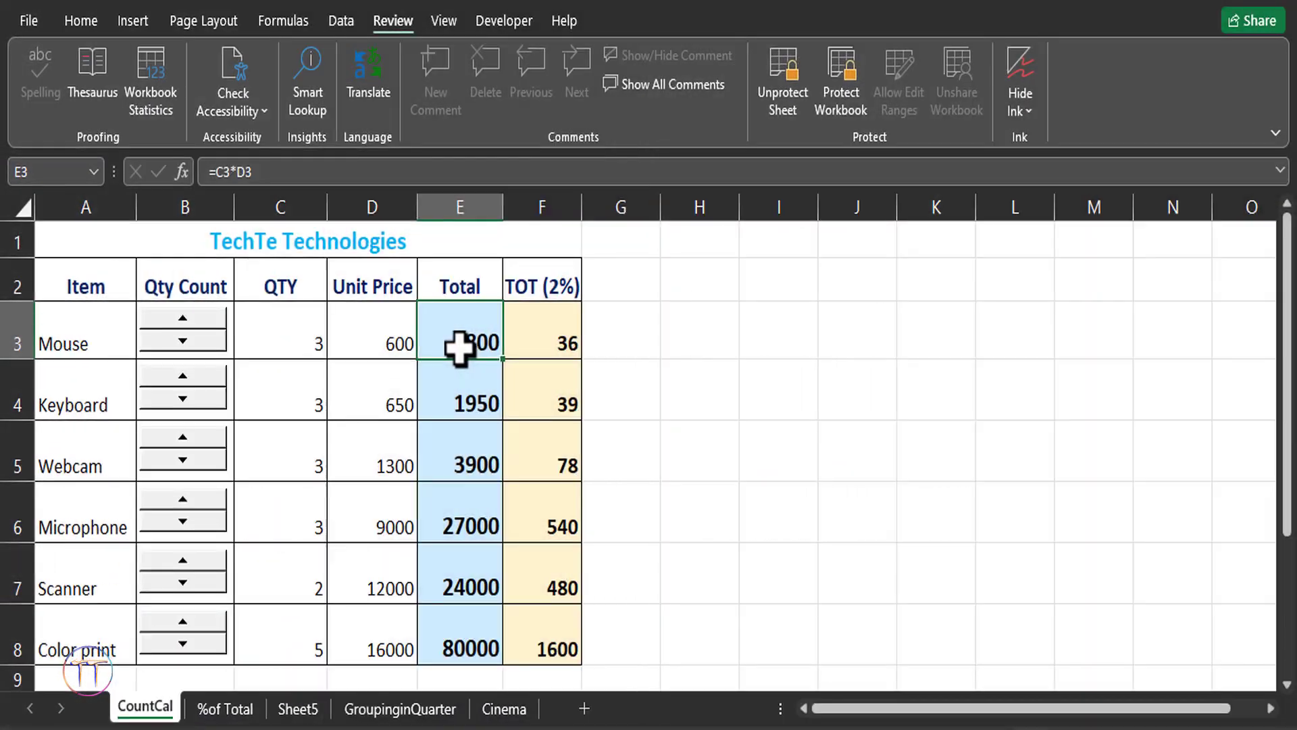
- Attempt to edit the protected Total and TOT formulas in E3 and F3, dismissing the warnings
double_click(458, 341)
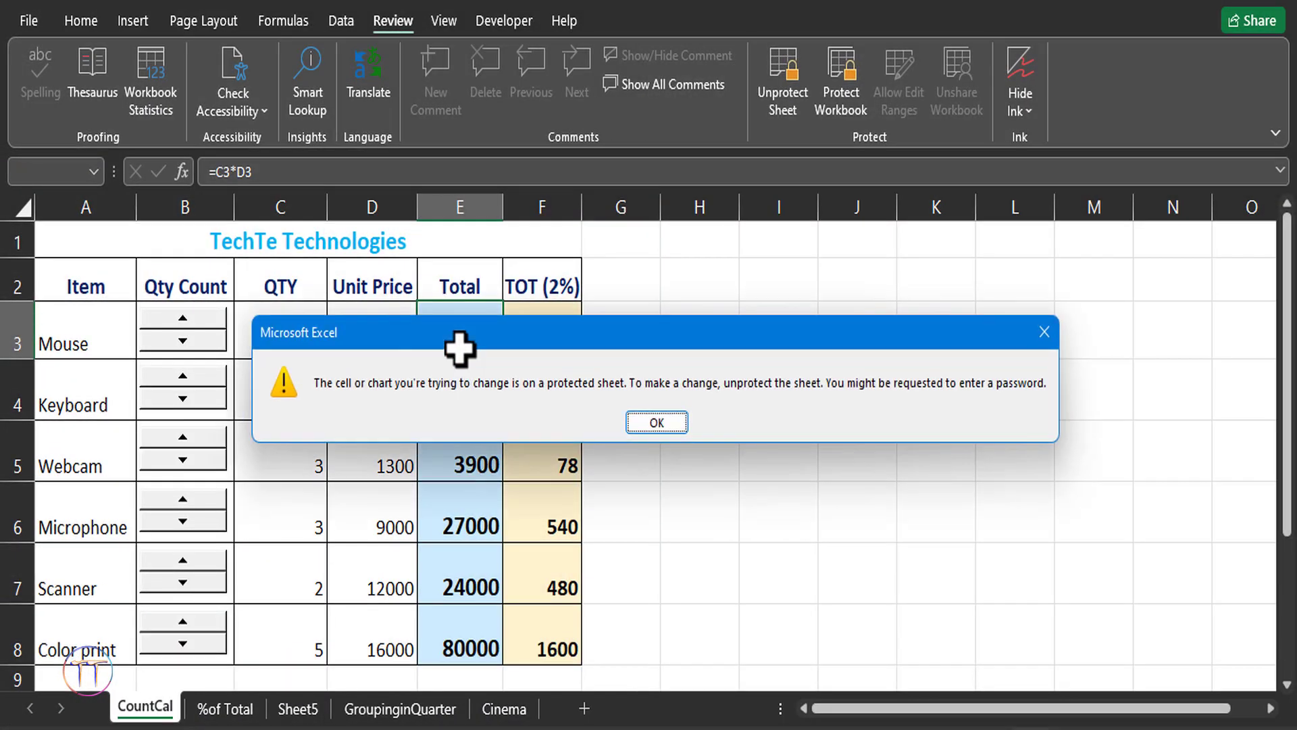
left_click(654, 422)
double_click(532, 321)
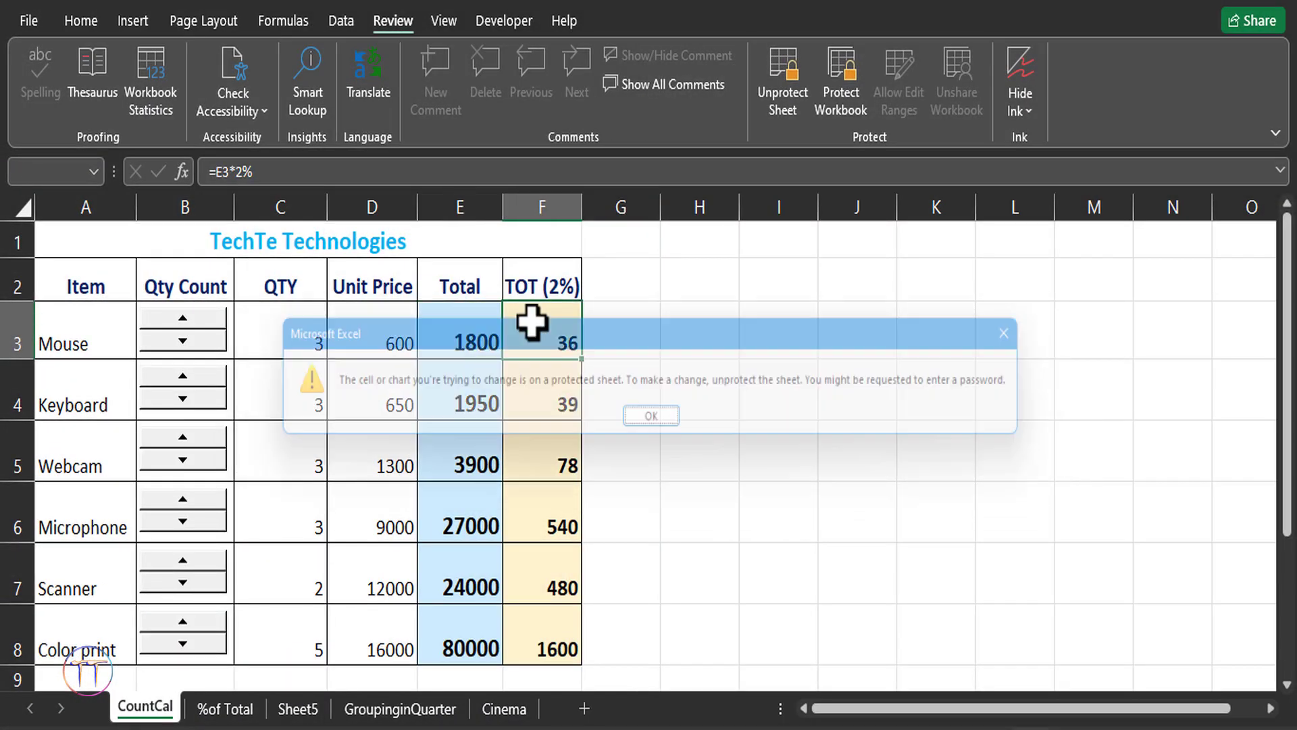
left_click(653, 418)
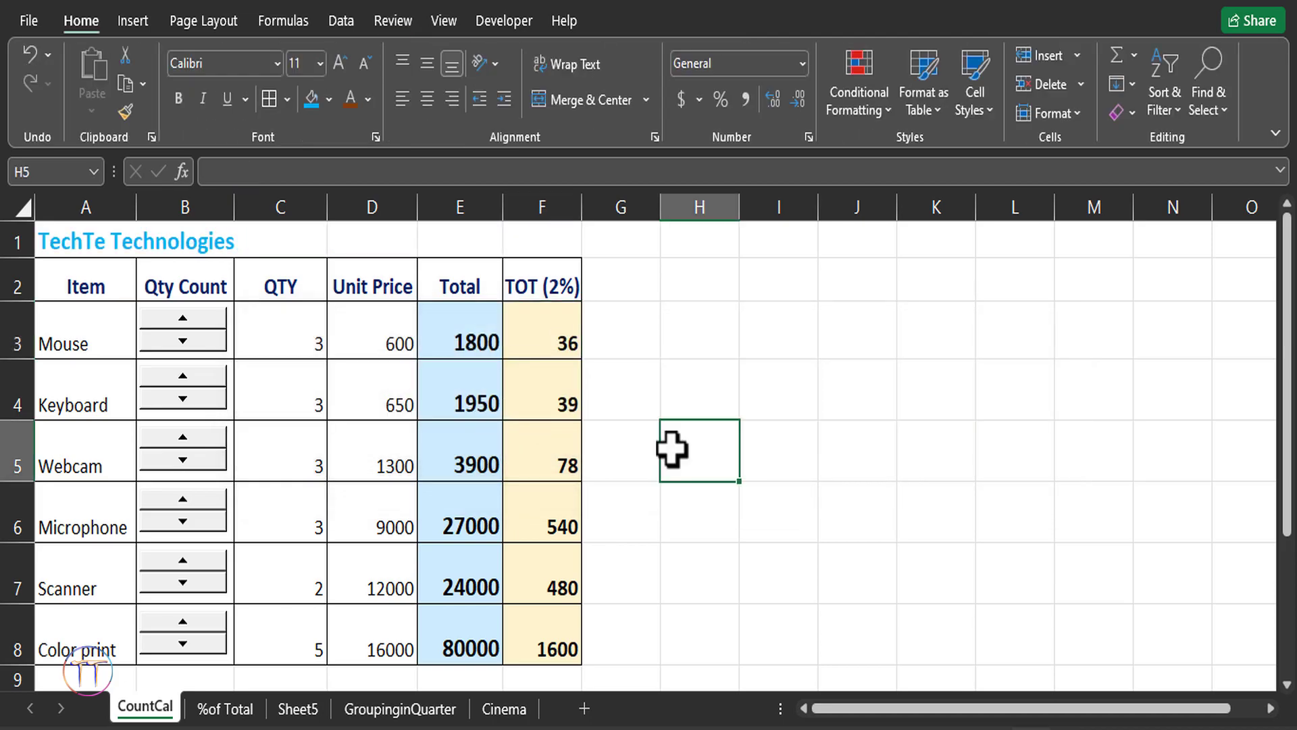
left_click_drag(281, 331, 281, 646)
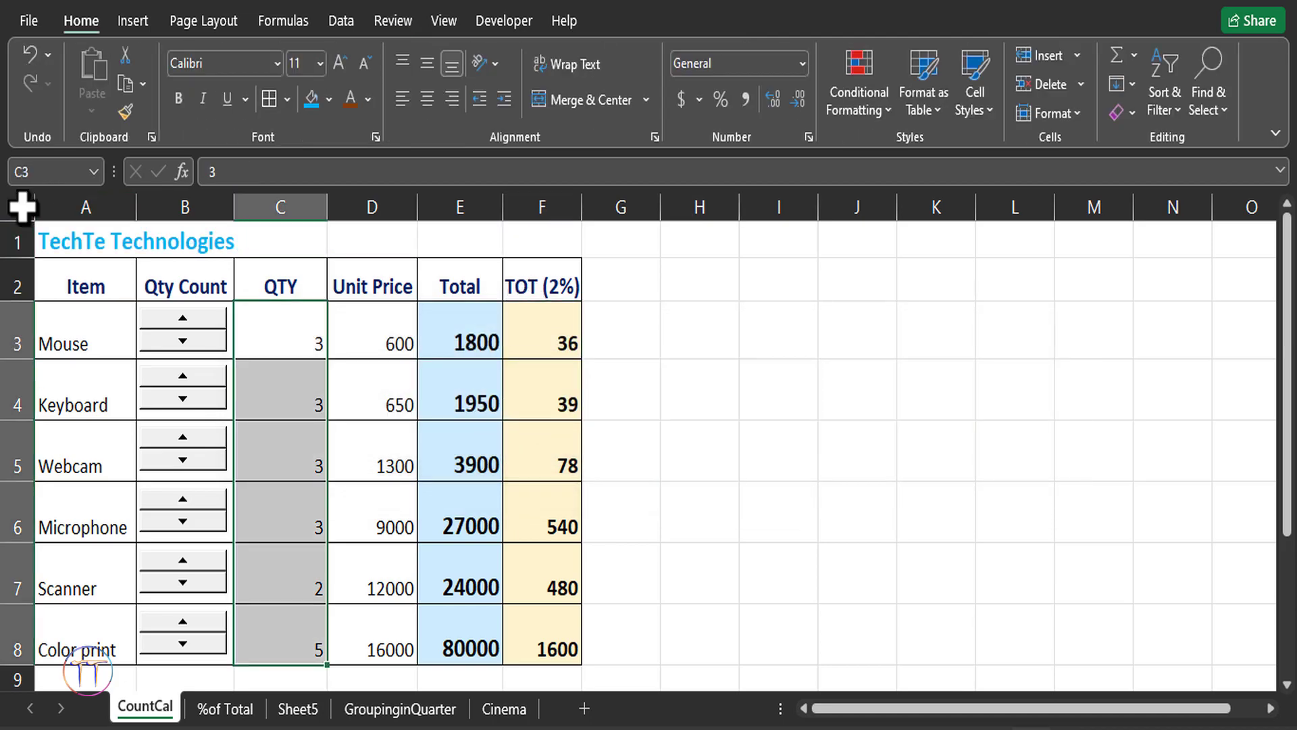
- Select the whole sheet and uncheck Locked in the Format Cells protection settings
left_click(21, 209)
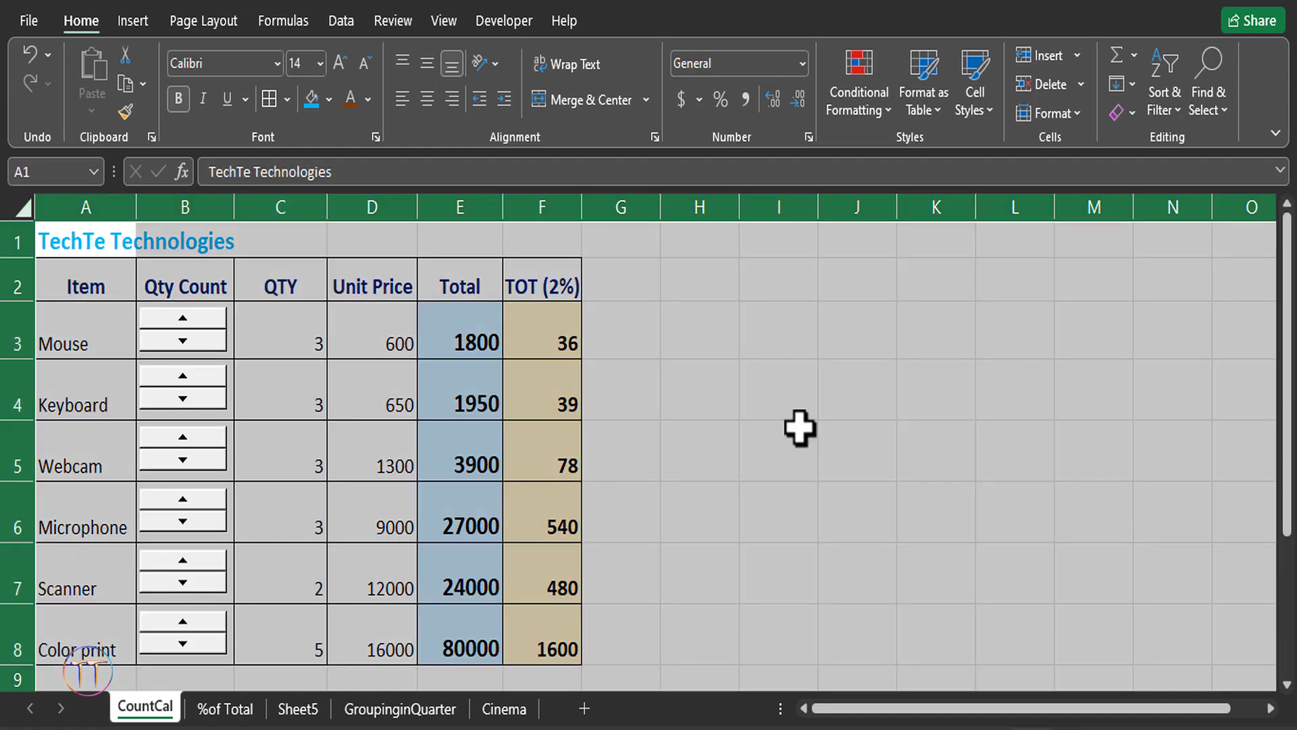
right_click(550, 343)
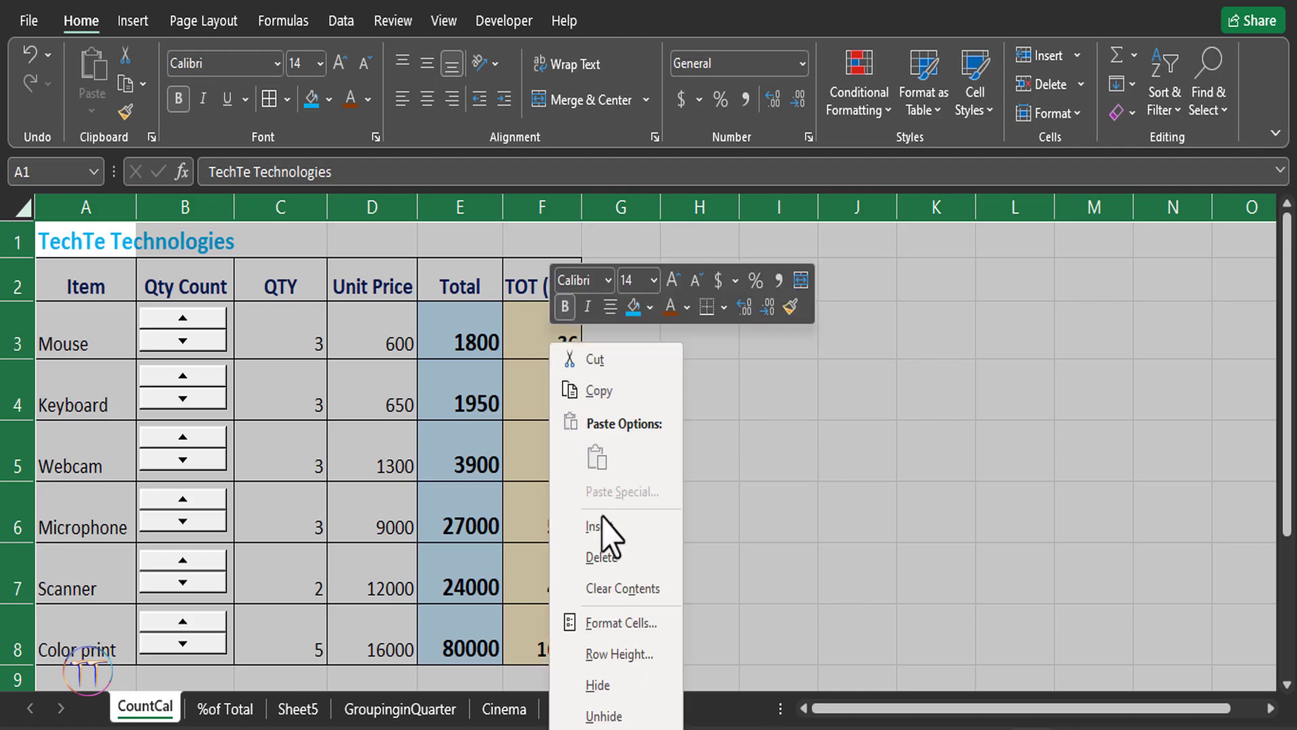
left_click(622, 623)
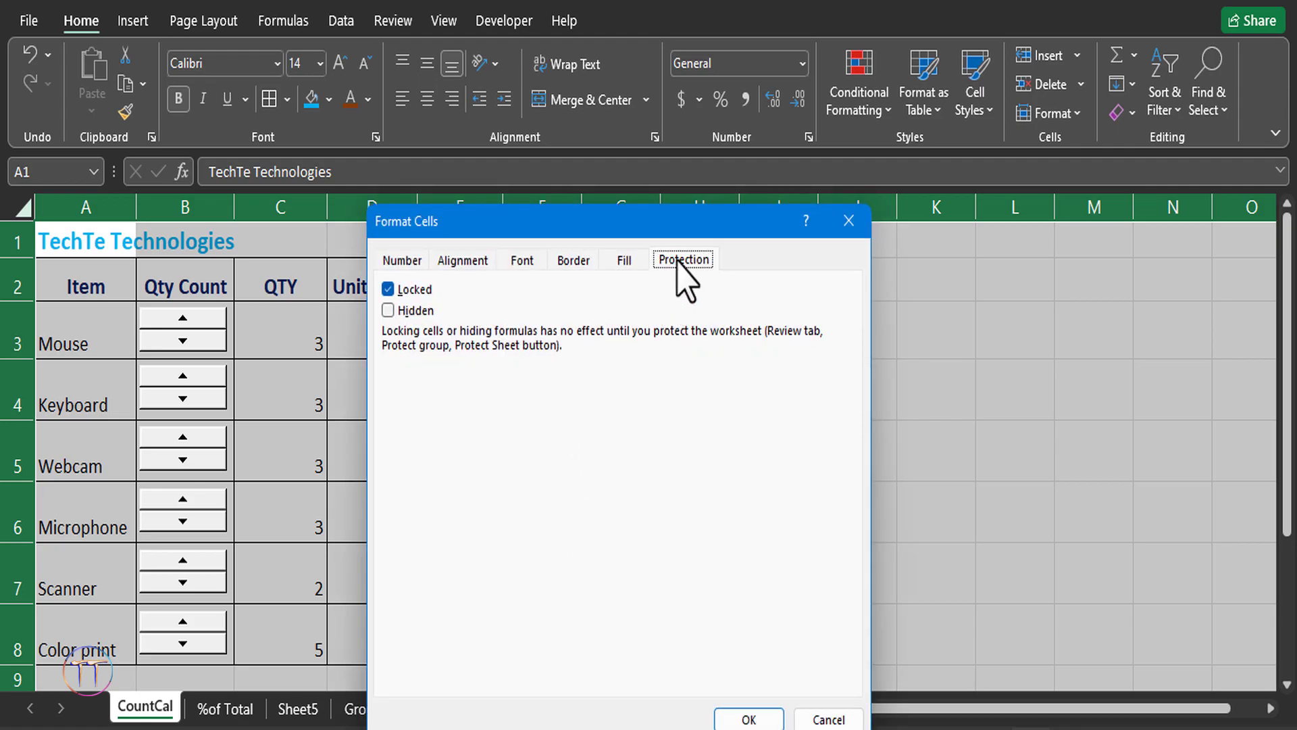
left_click(388, 289)
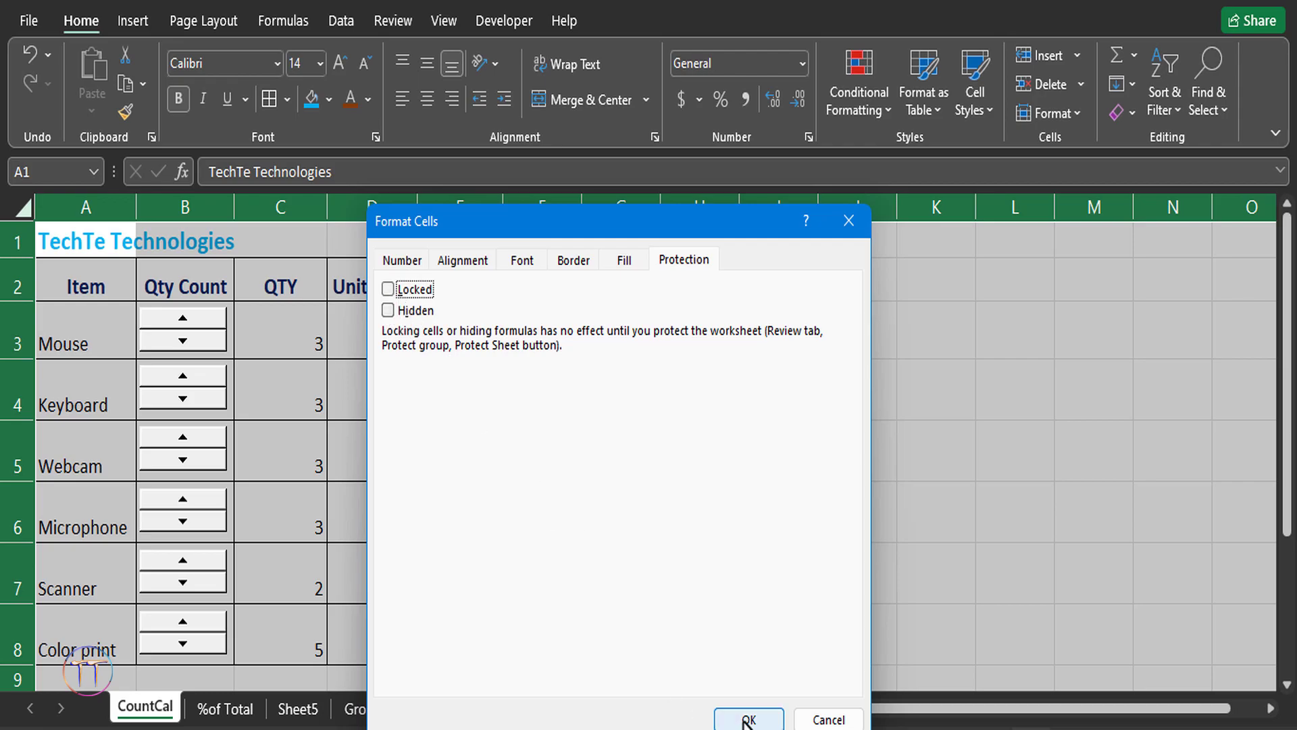
left_click_drag(624, 221, 608, 172)
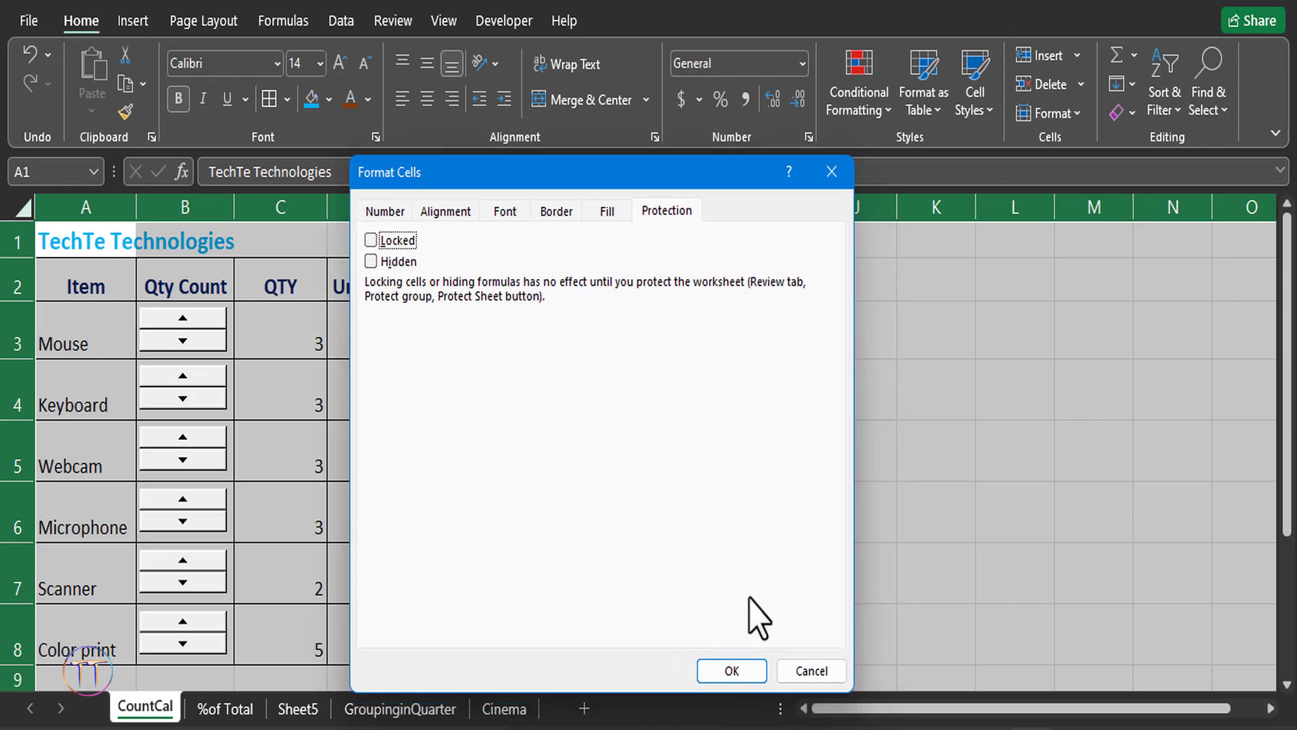
left_click(733, 675)
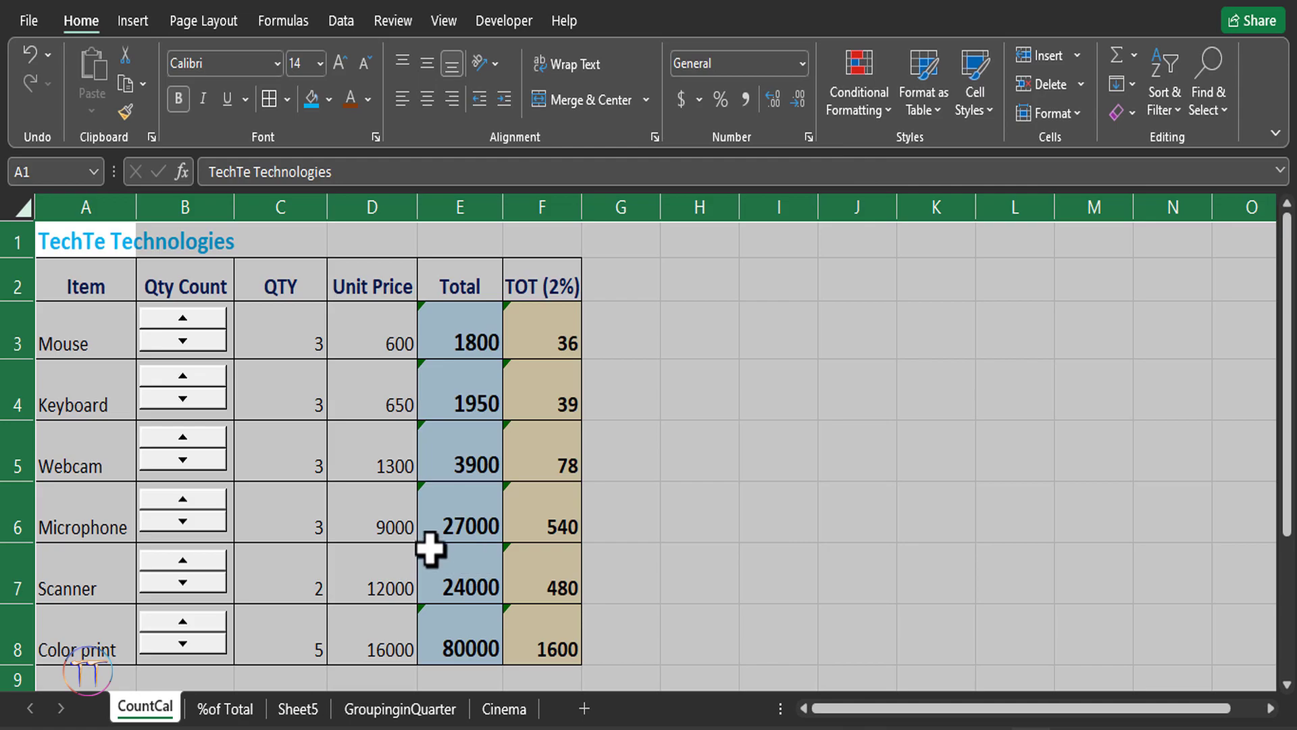
left_click(619, 492)
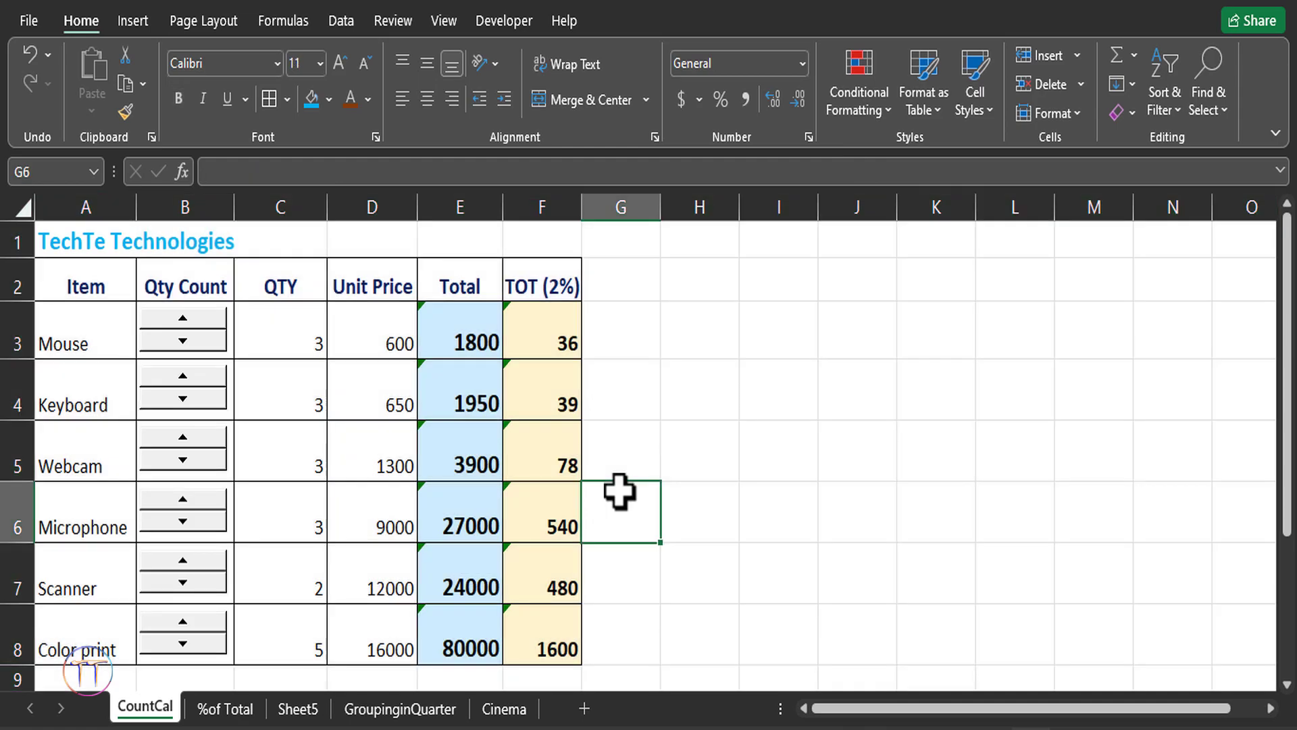
- Select the formula cells E3:F8 and confirm Locked stays checked in their protection settings
left_click_drag(68, 242, 534, 250)
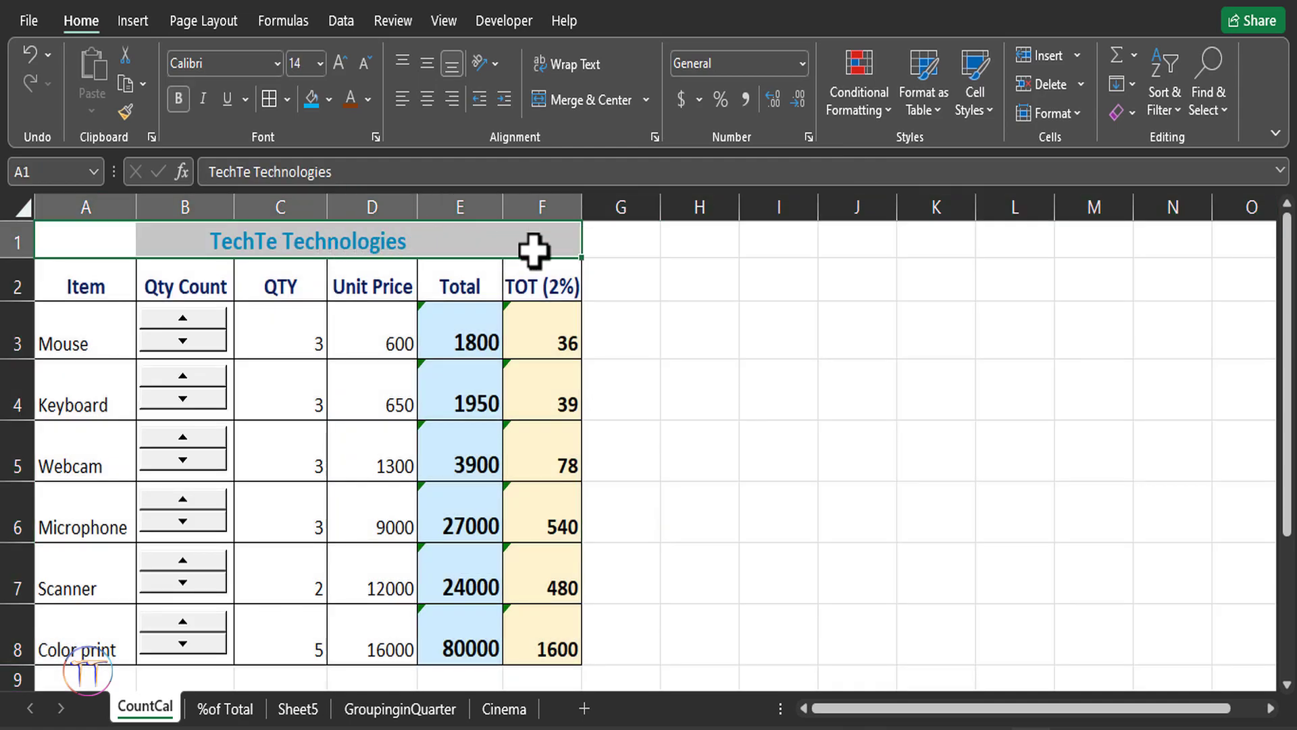
left_click_drag(84, 289, 530, 287)
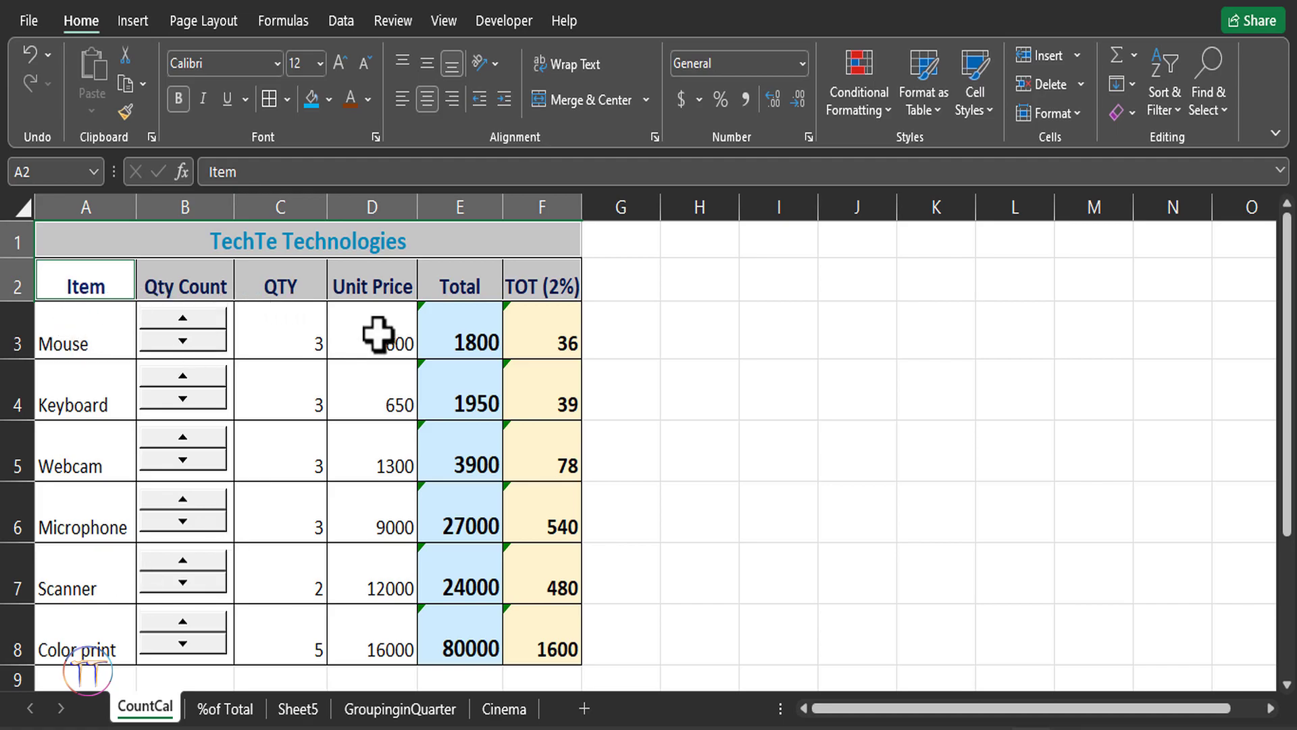
left_click_drag(298, 334, 284, 648)
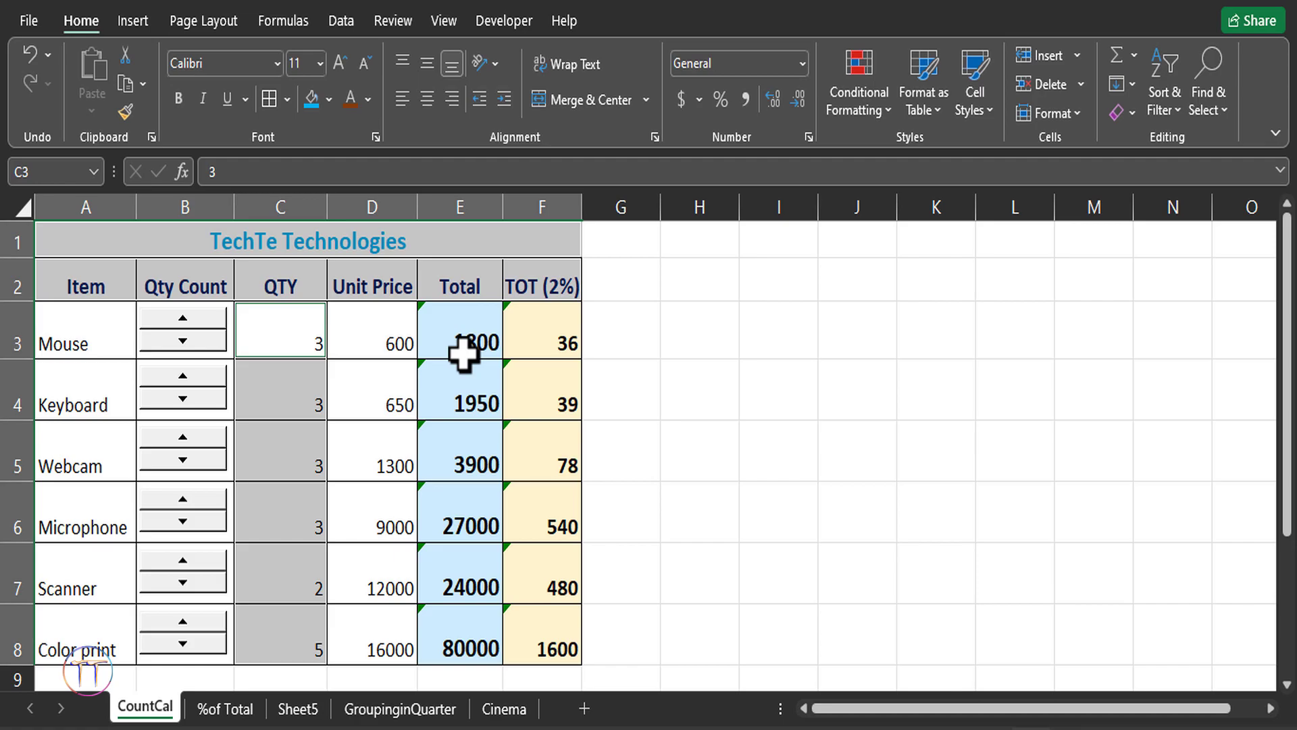
left_click_drag(462, 351, 528, 649)
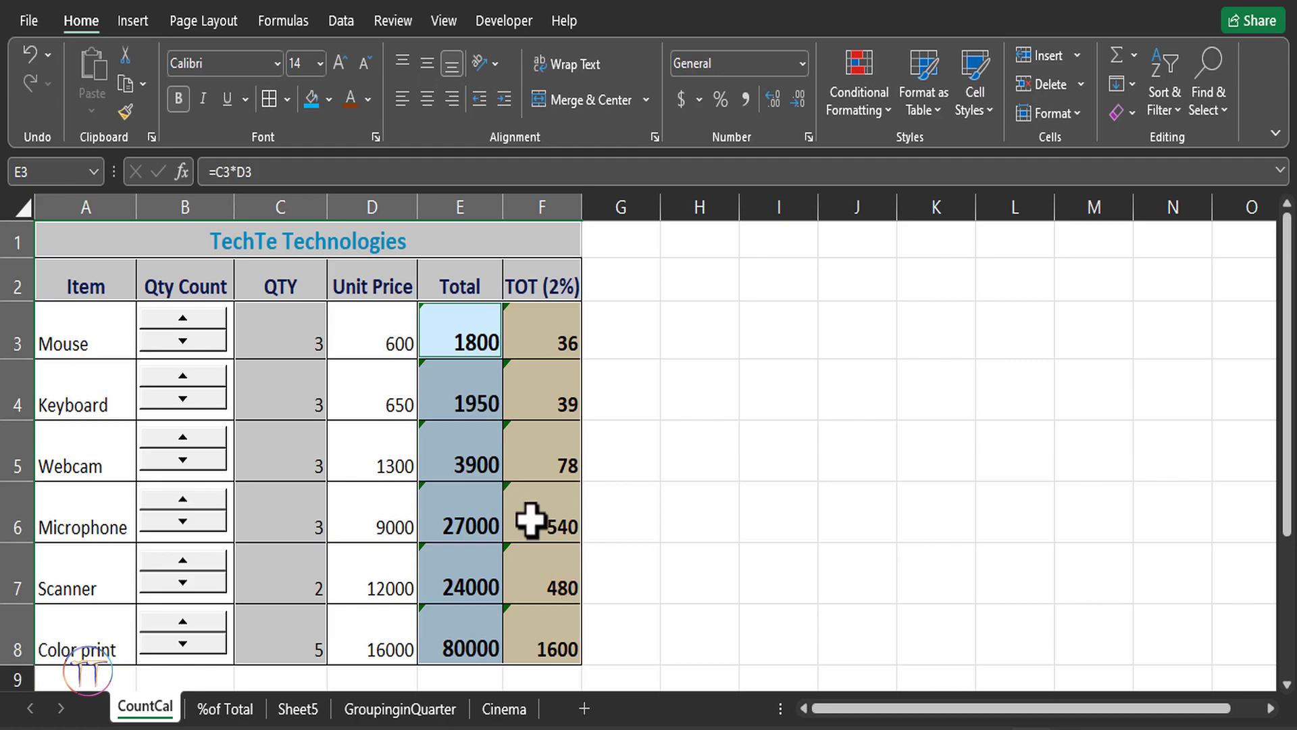
right_click(473, 306)
left_click(544, 635)
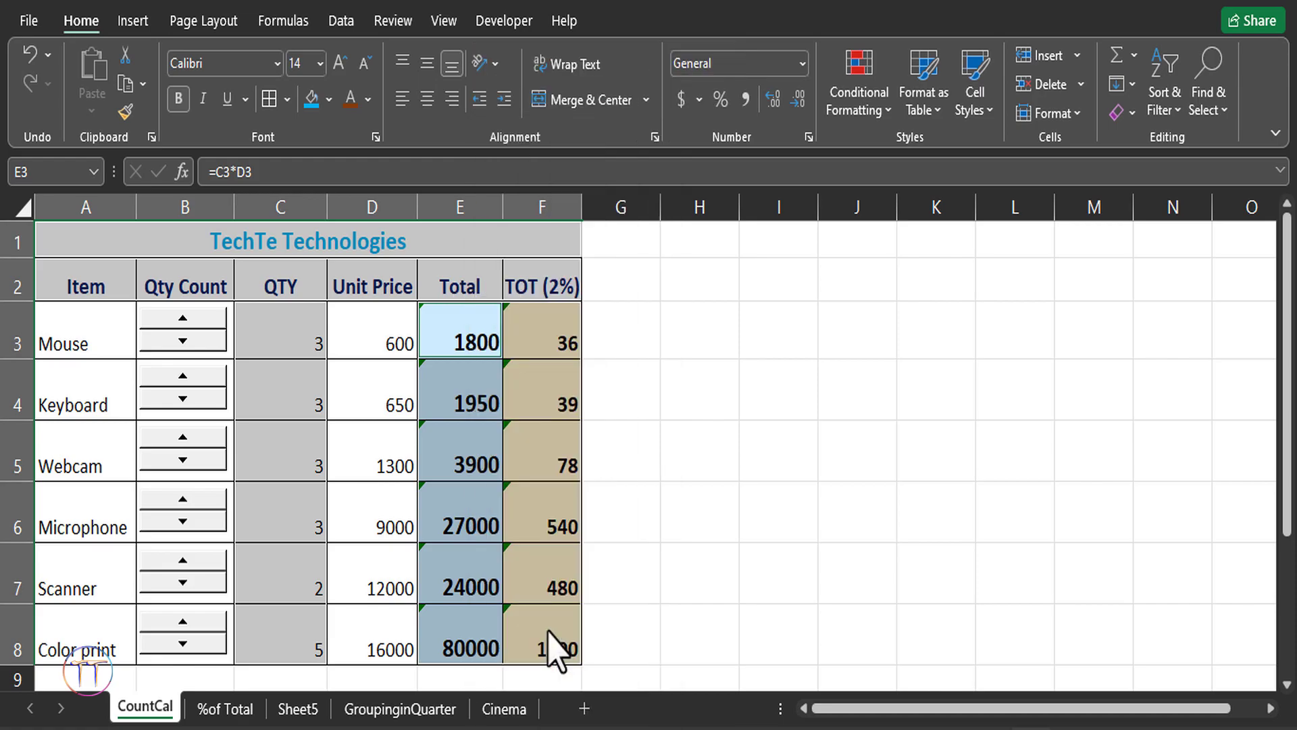
left_click(612, 260)
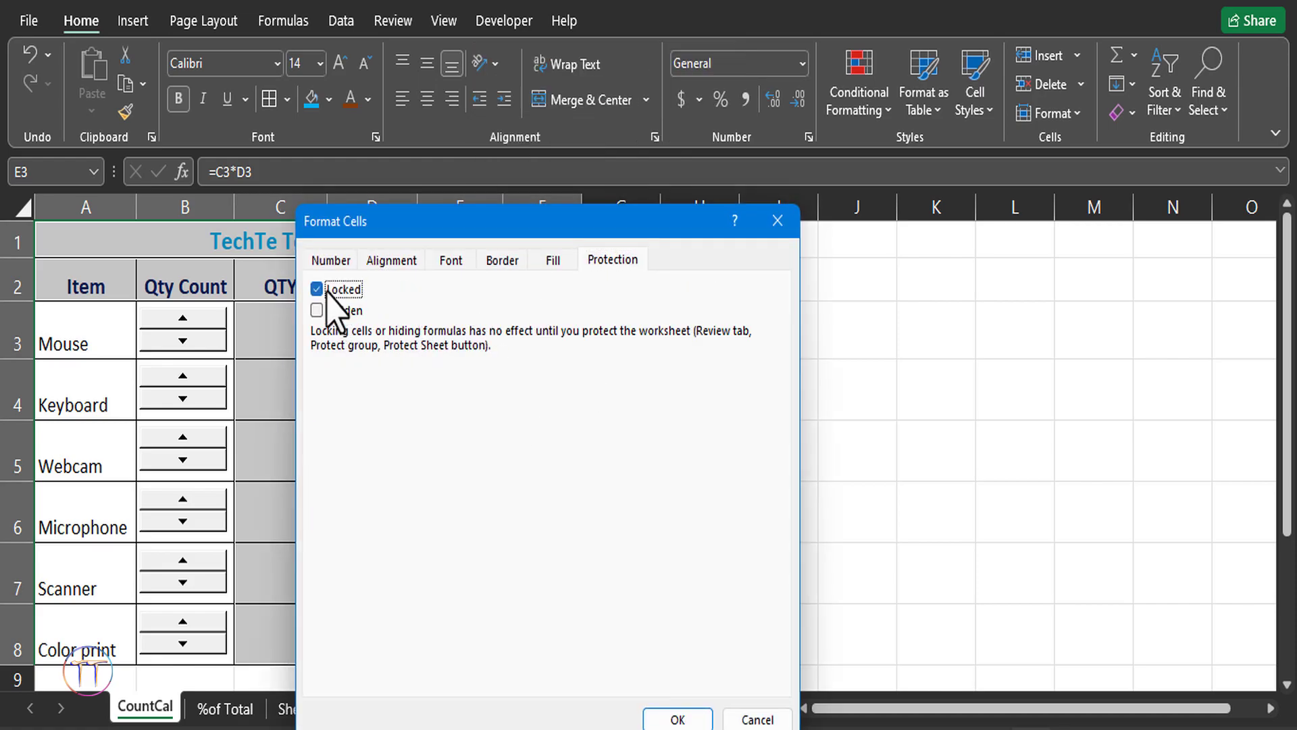
key("Escape")
left_click(292, 283)
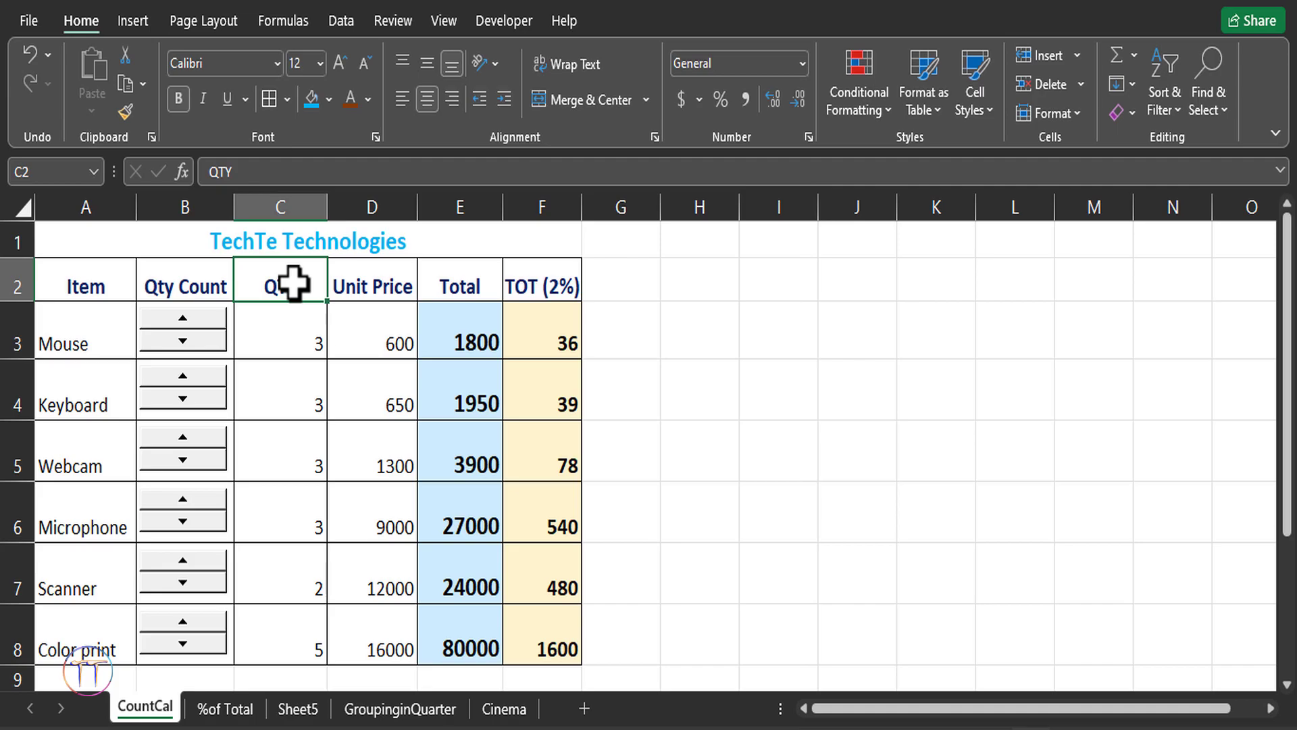
left_click(403, 27)
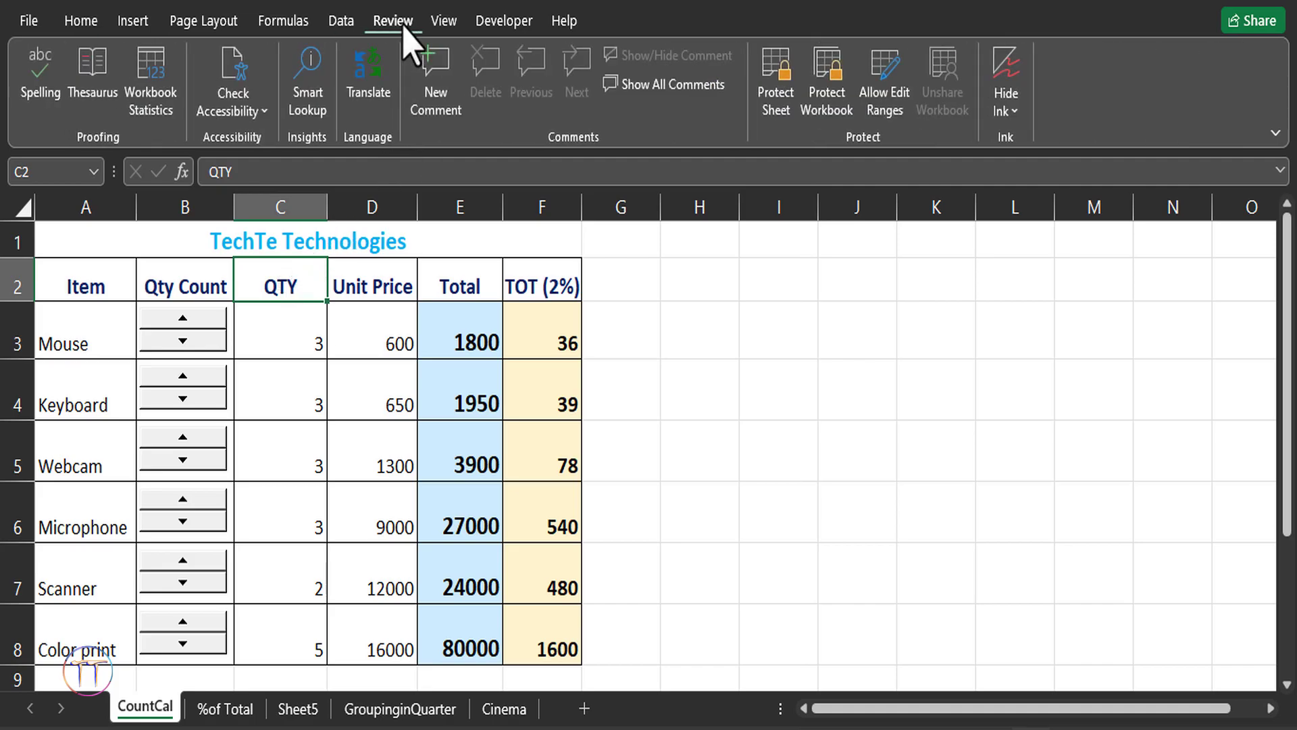
- Protect the CountCal sheet with a password, re-entering it to confirm
left_click(776, 100)
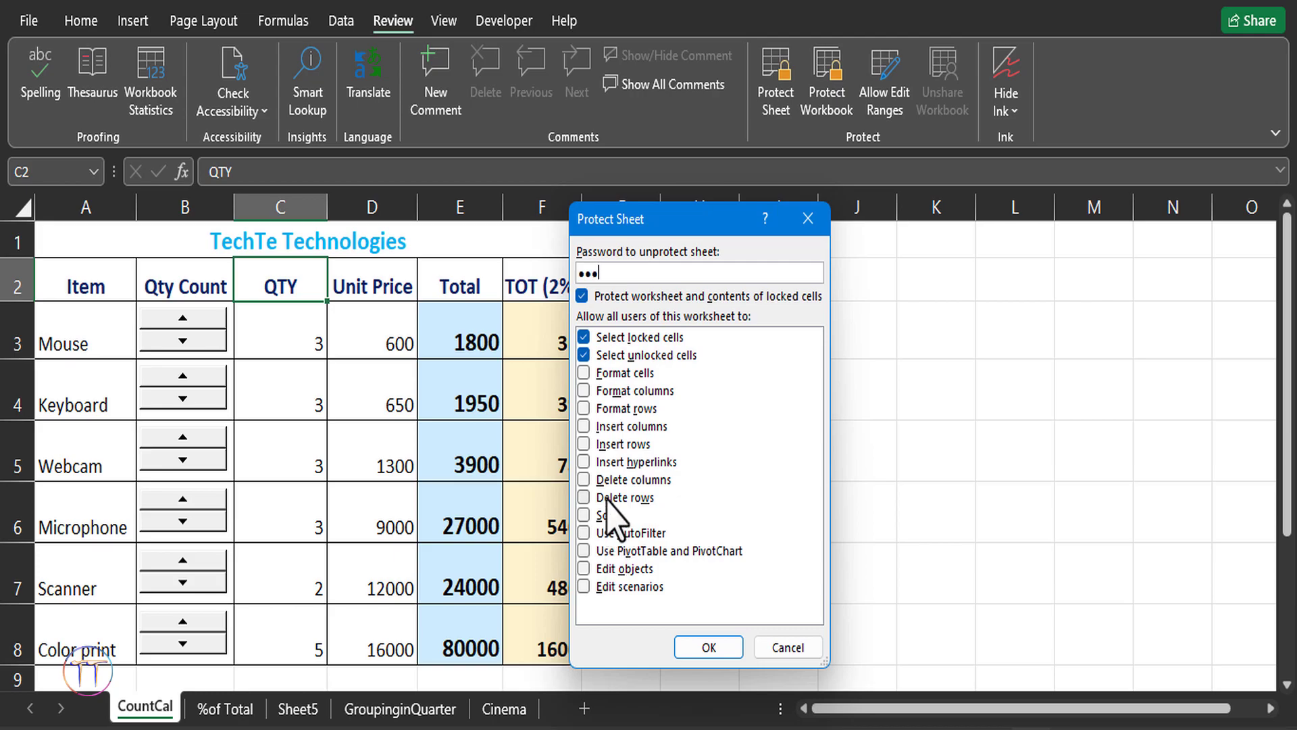
left_click(709, 648)
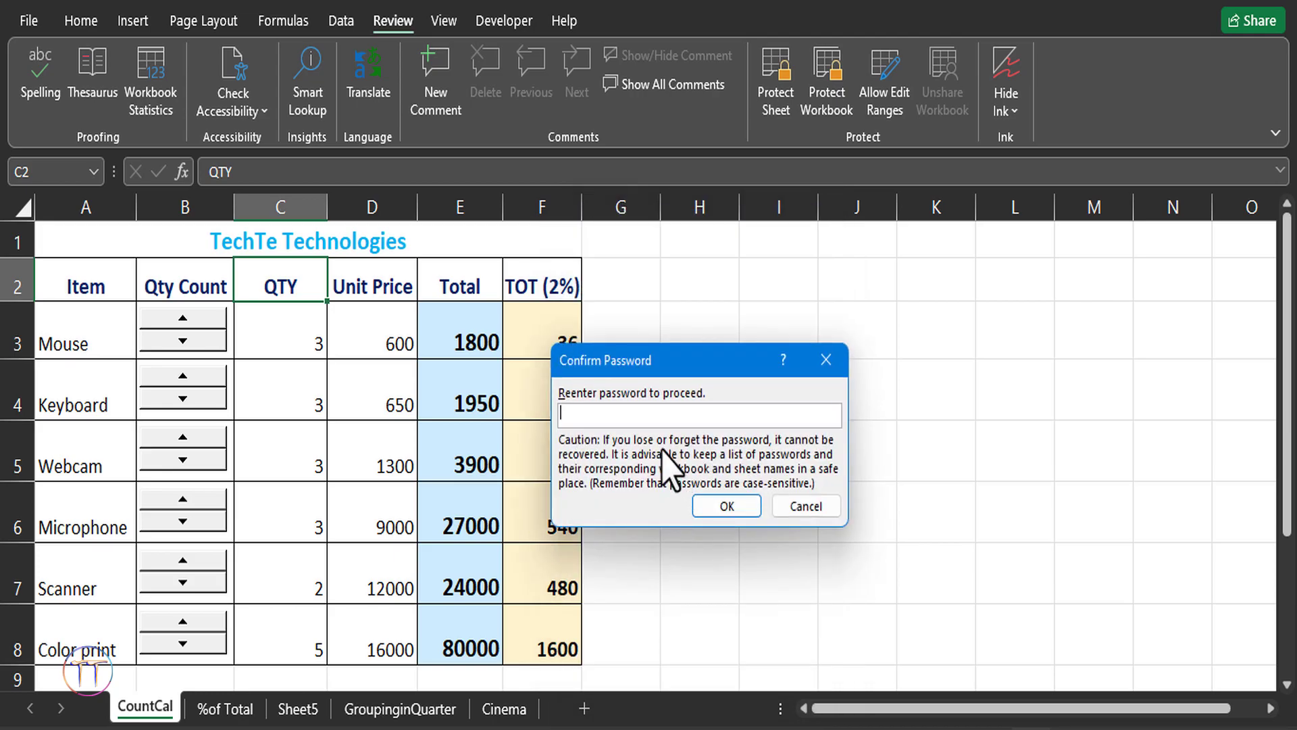
type("3")
left_click(727, 506)
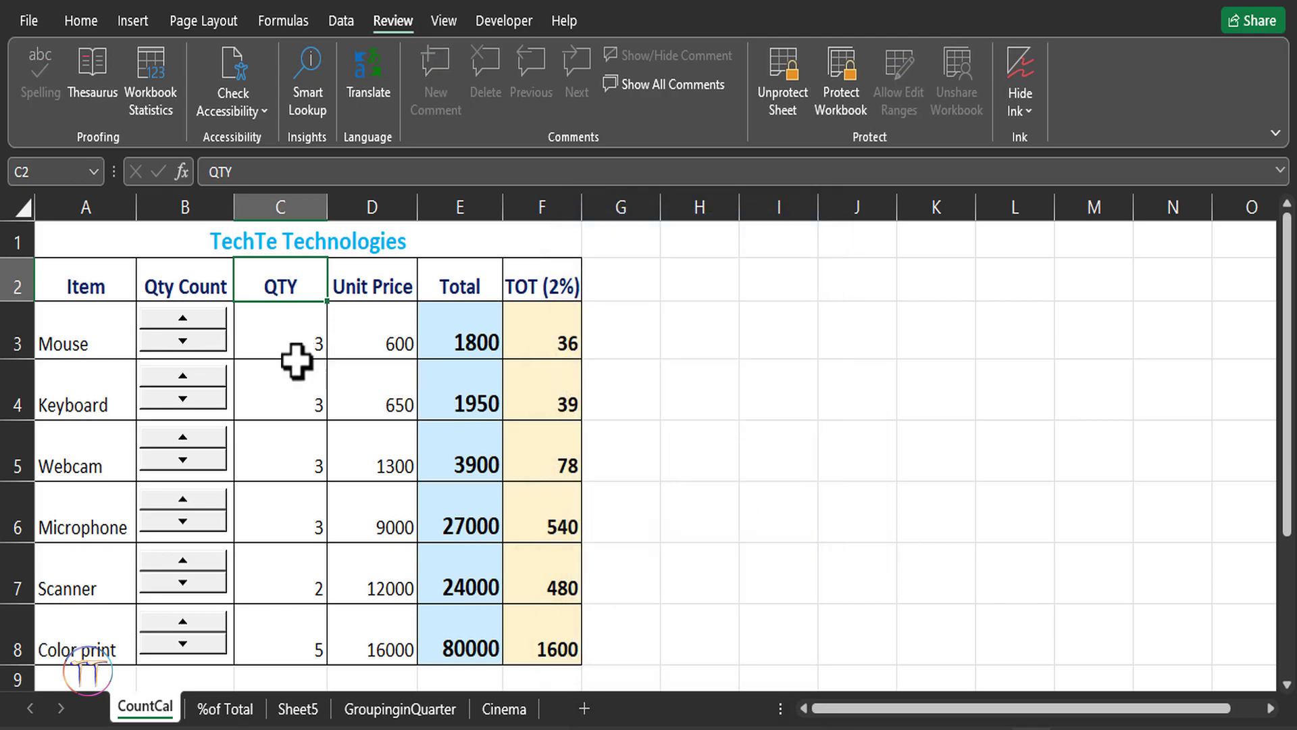
left_click(261, 378)
- Confirm the protected Total (E3) and TOT 2% (F3) formulas refuse editing
left_click(459, 348)
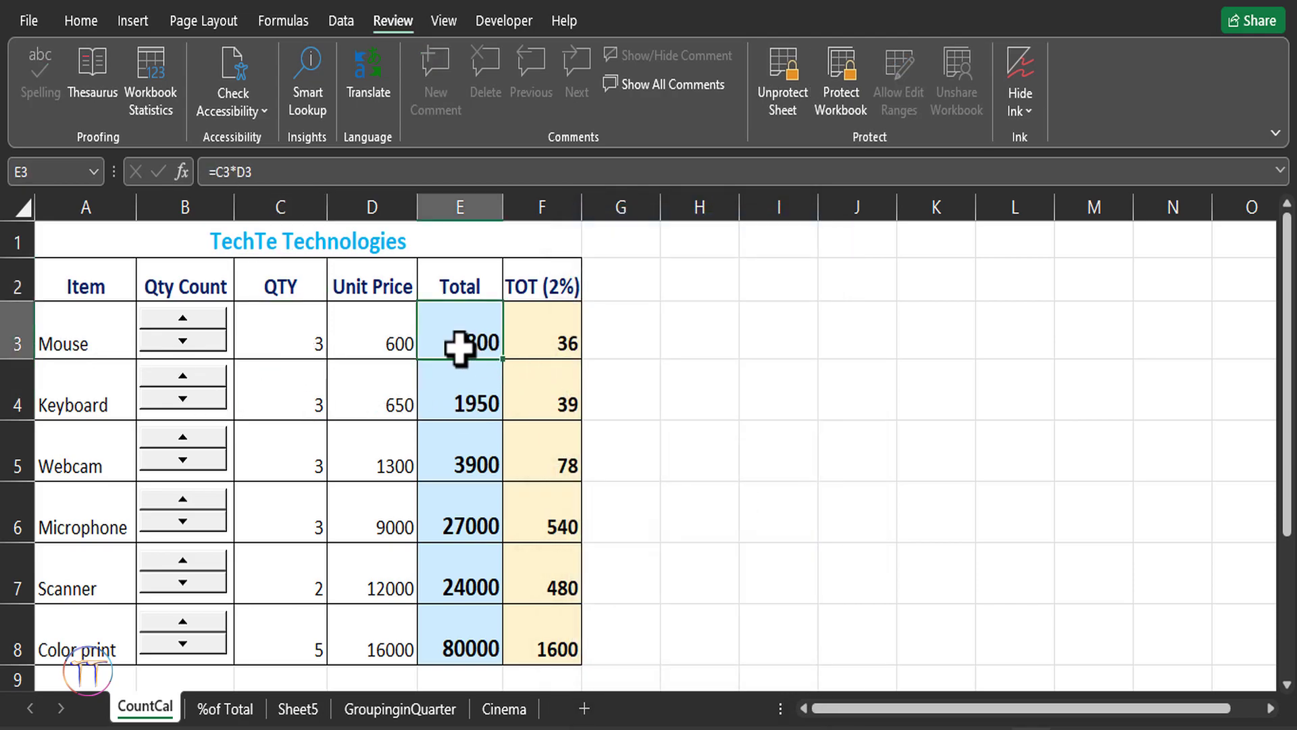
double_click(459, 348)
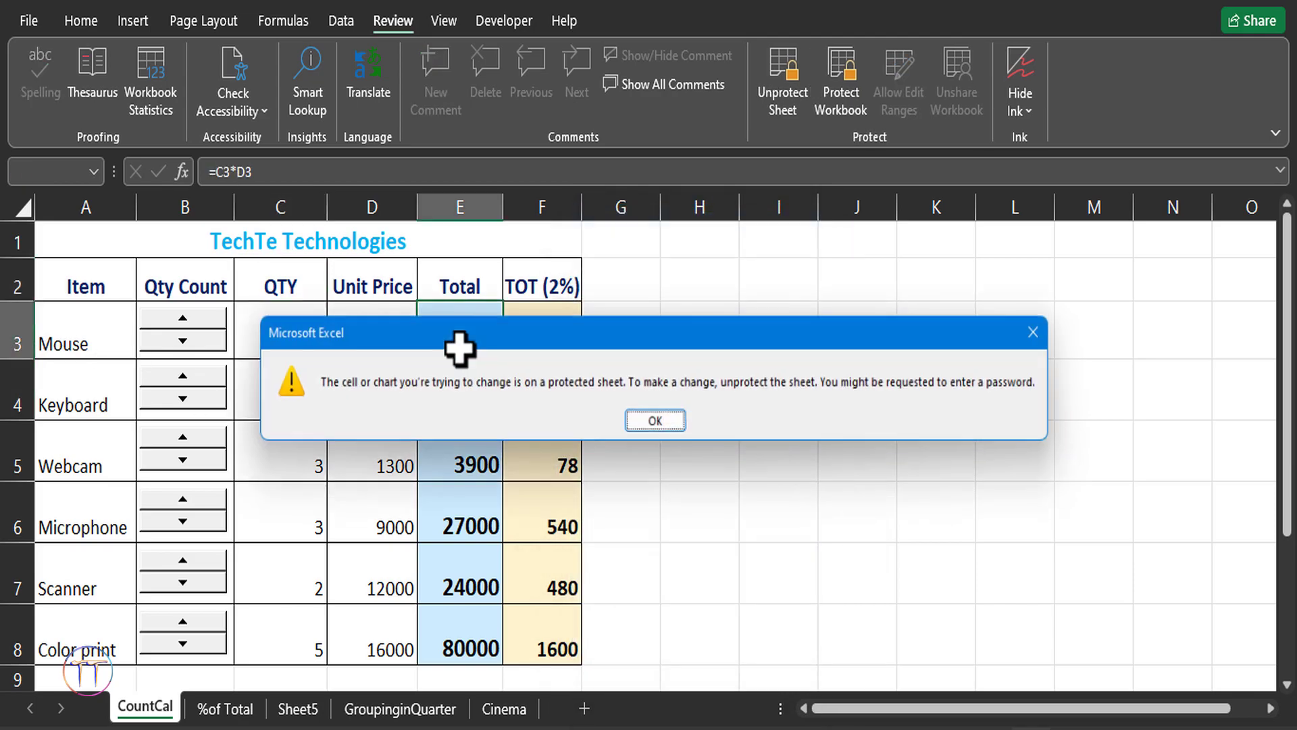
left_click(653, 424)
left_click(532, 323)
double_click(532, 323)
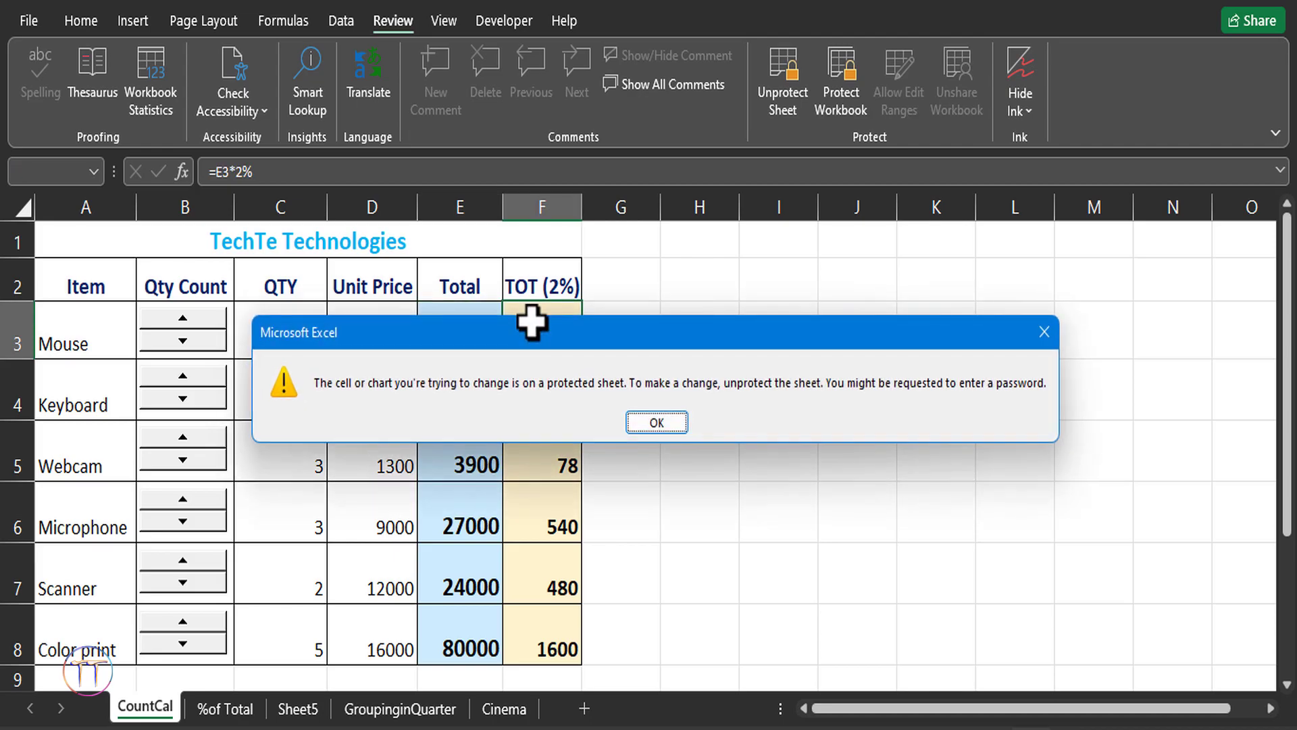
left_click(661, 424)
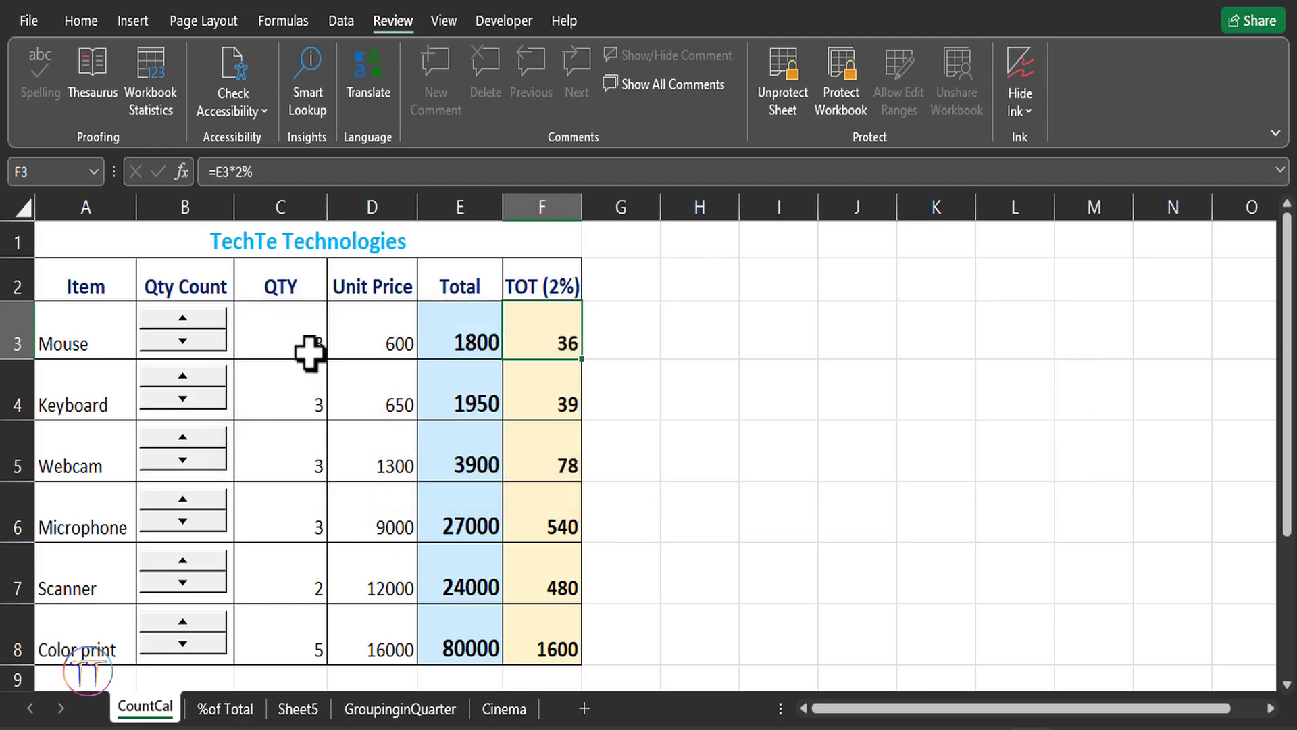
- Change the Mouse unit price in D3 to 654
left_click(281, 329)
left_click(402, 345)
type("654")
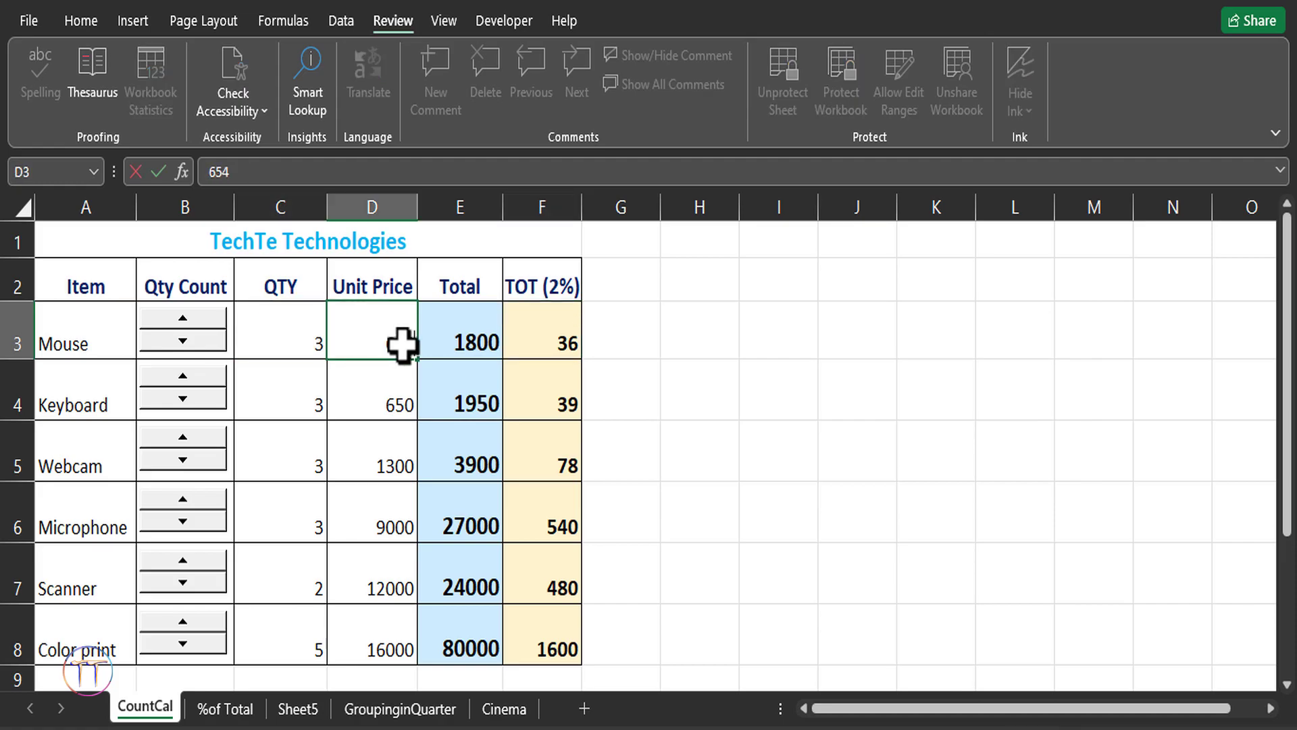
left_click(84, 342)
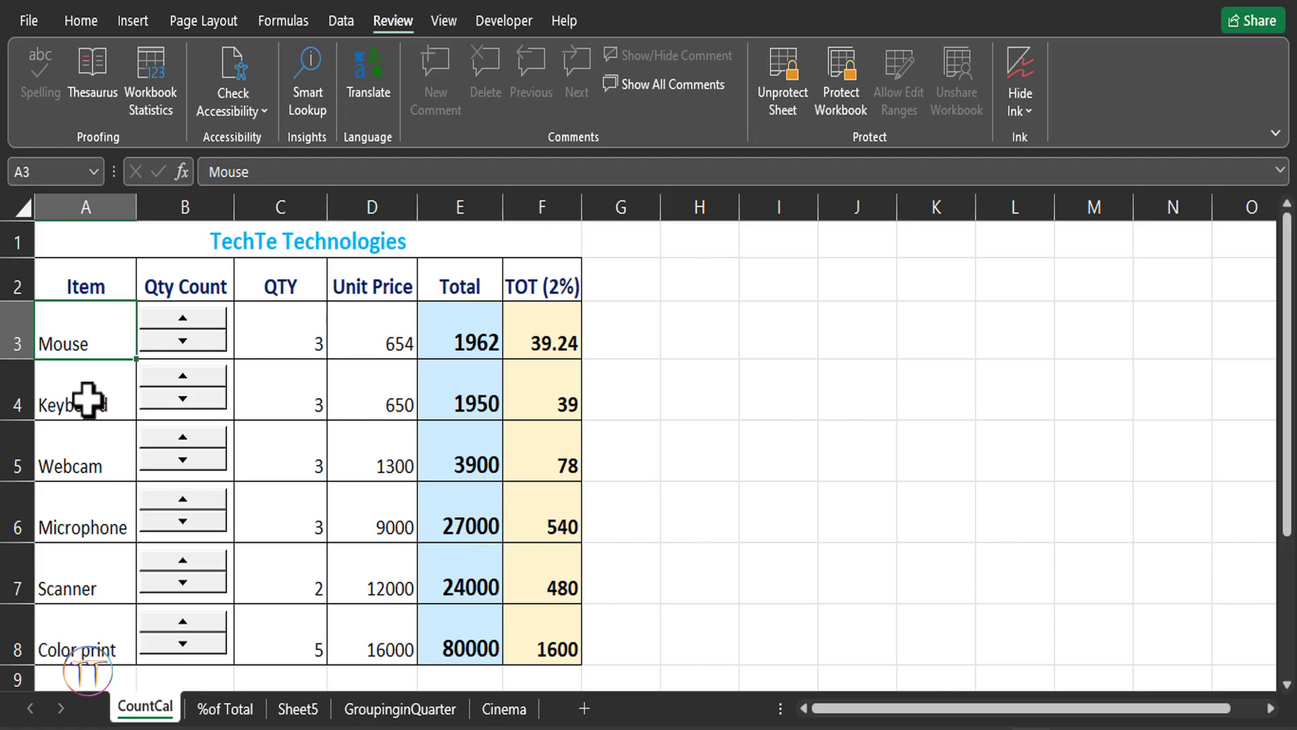
- Rename the A3 item to WAP and begin unprotecting the sheet from Review
type("T")
key("BackSpace")
key("BackSpace")
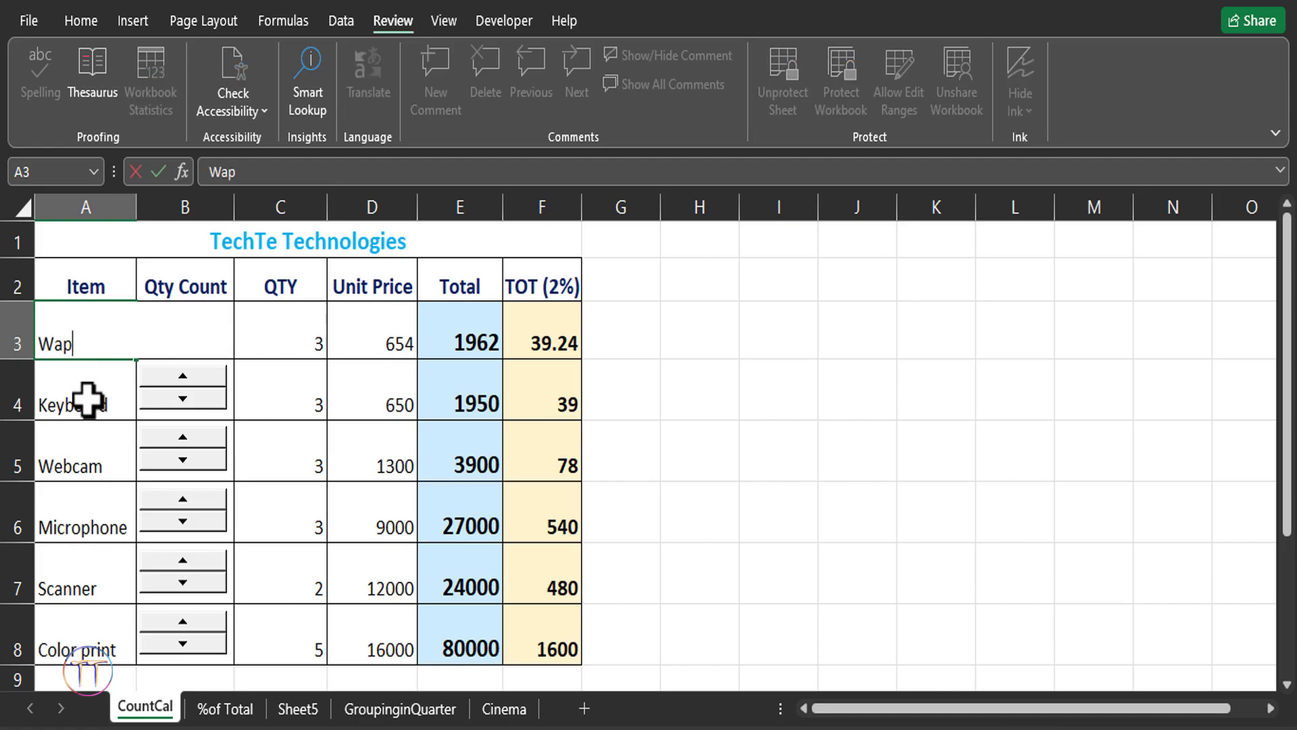
type("AP")
left_click(541, 388)
left_click(374, 365)
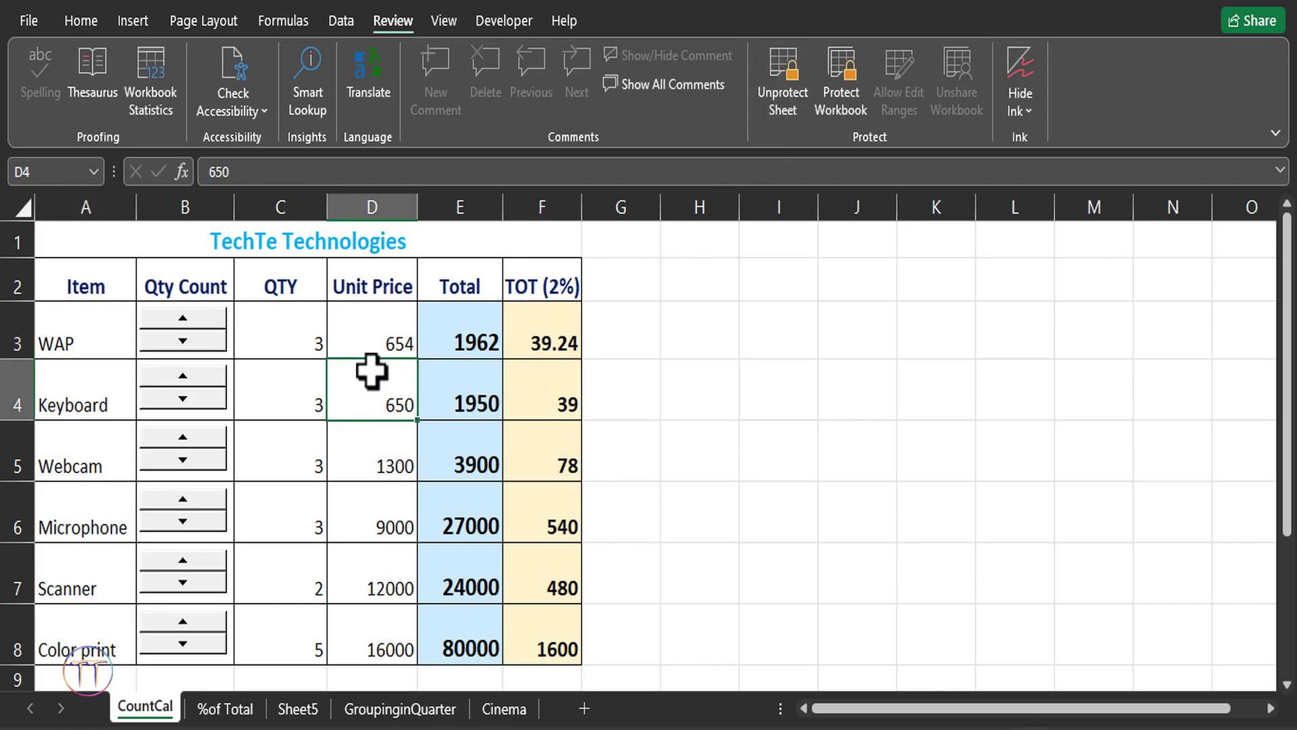
left_click(781, 114)
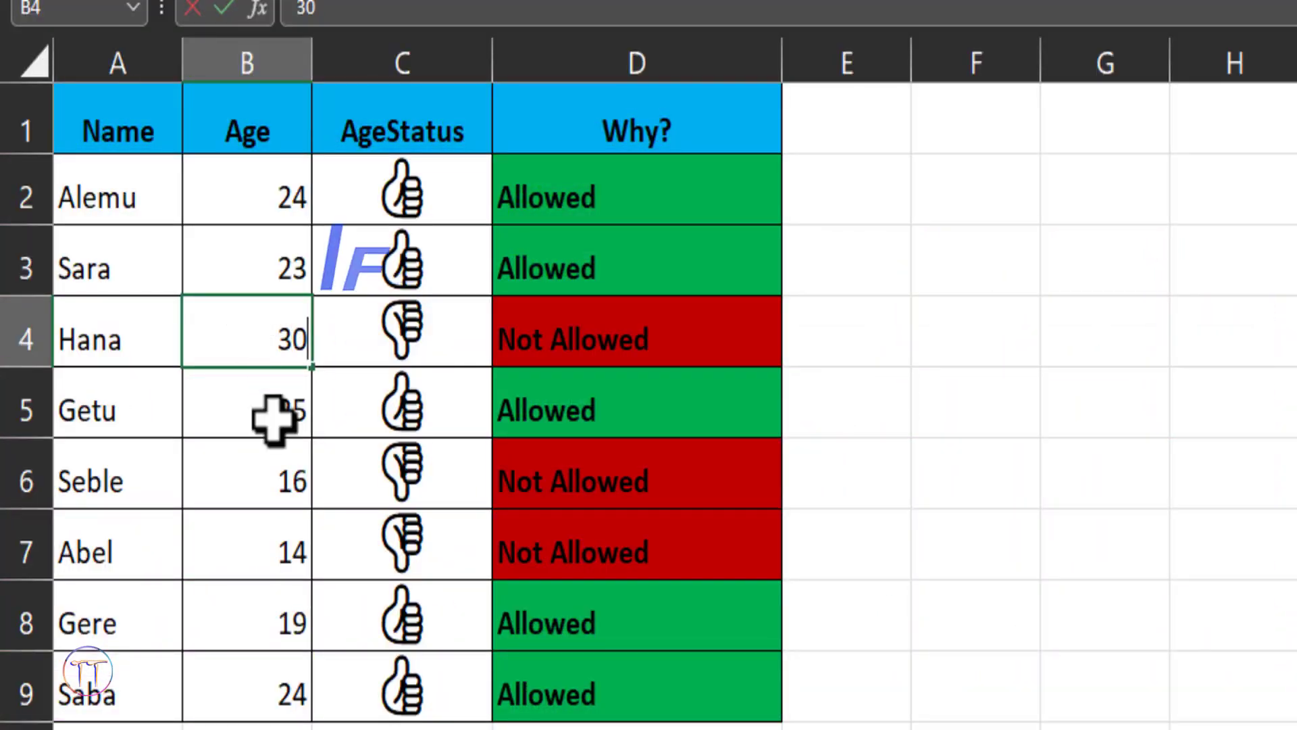
- Move to the Cinema sheet and start entering the first age in B2
left_click(274, 419)
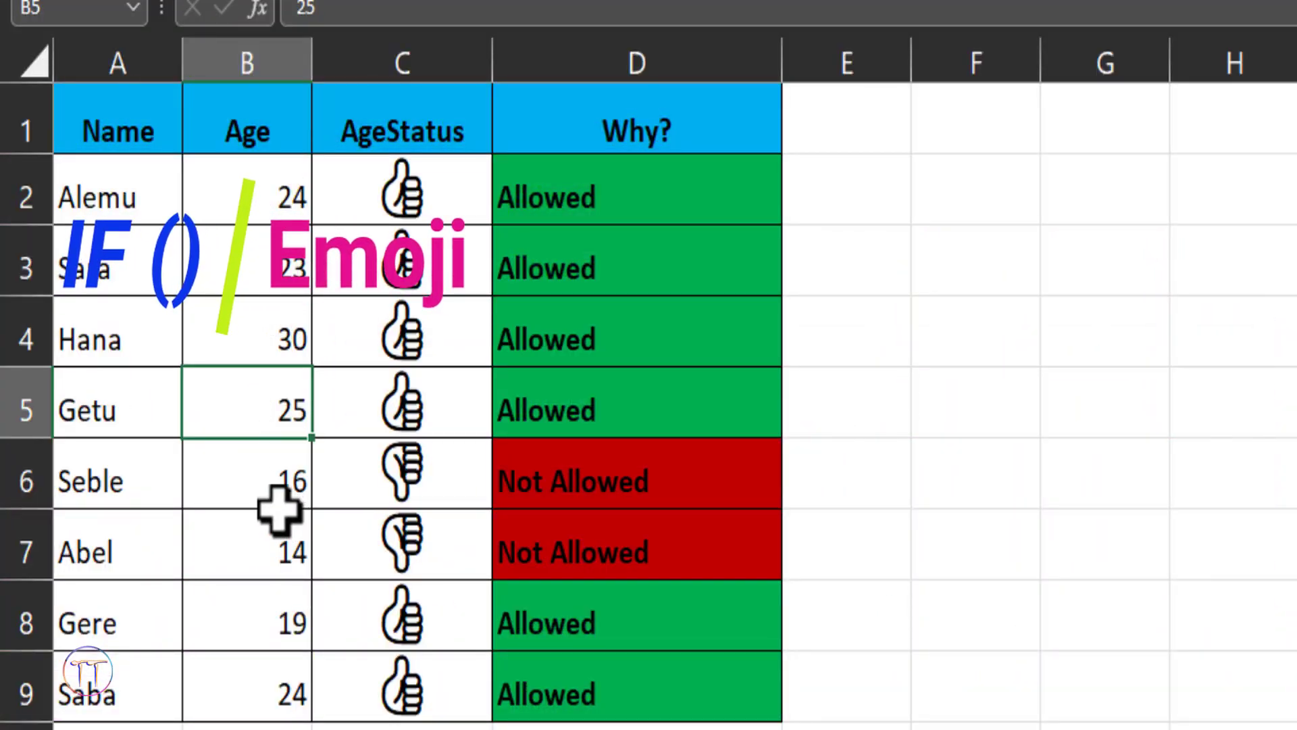
left_click(277, 487)
left_click(304, 194)
type("17")
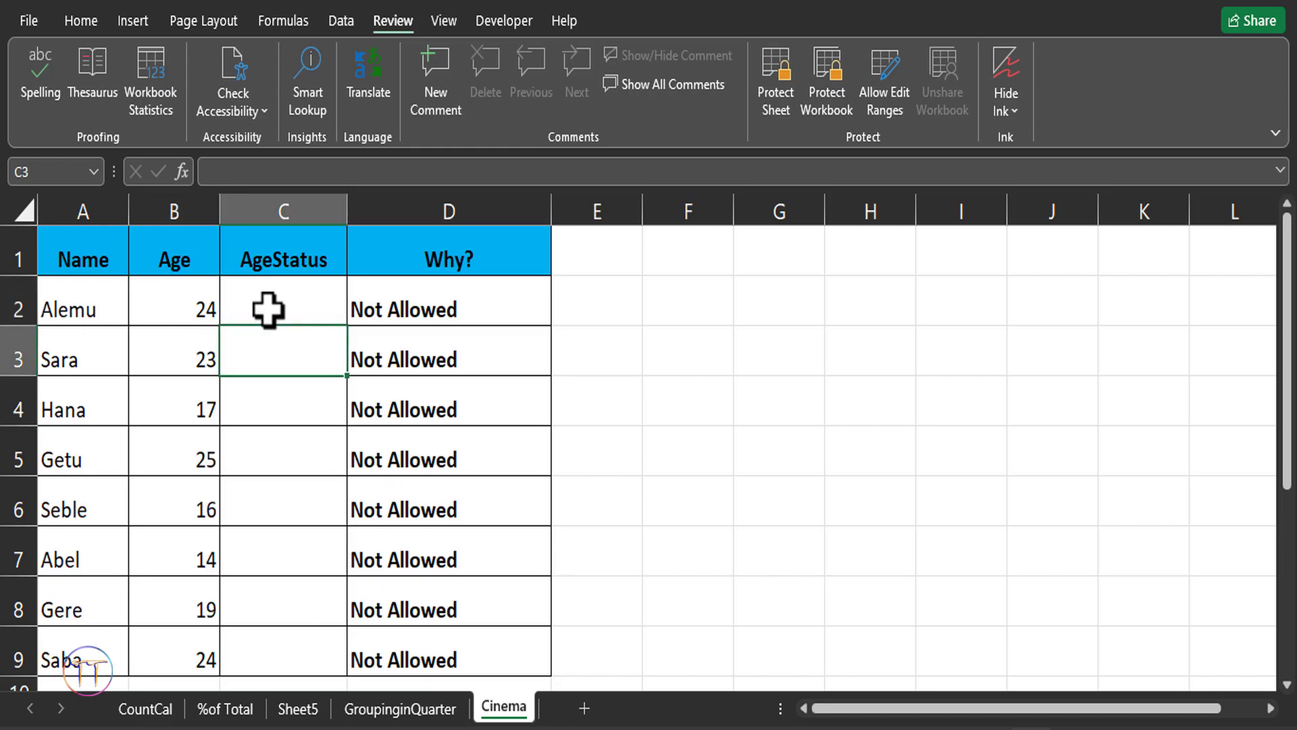
- Start the C2 formula =IF(B2>=18," and bring up the emoji picker for the true result
left_click(267, 309)
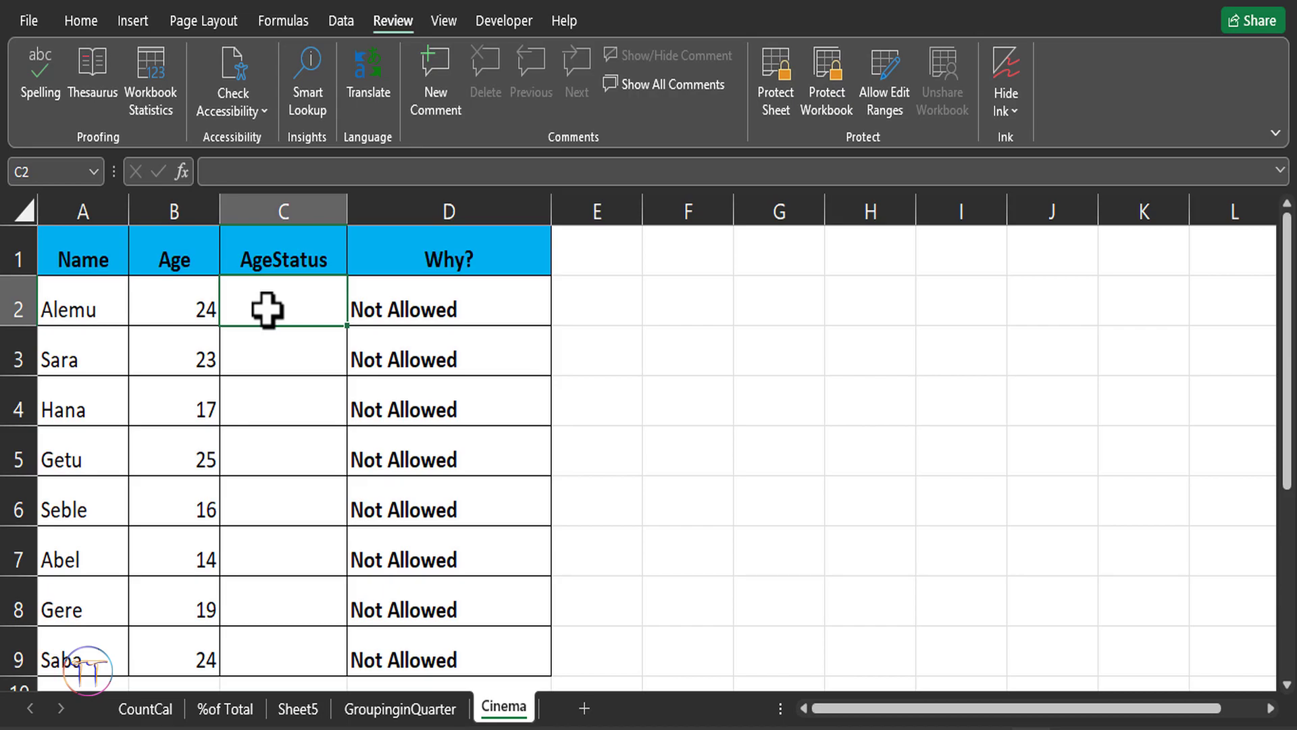
type("=if")
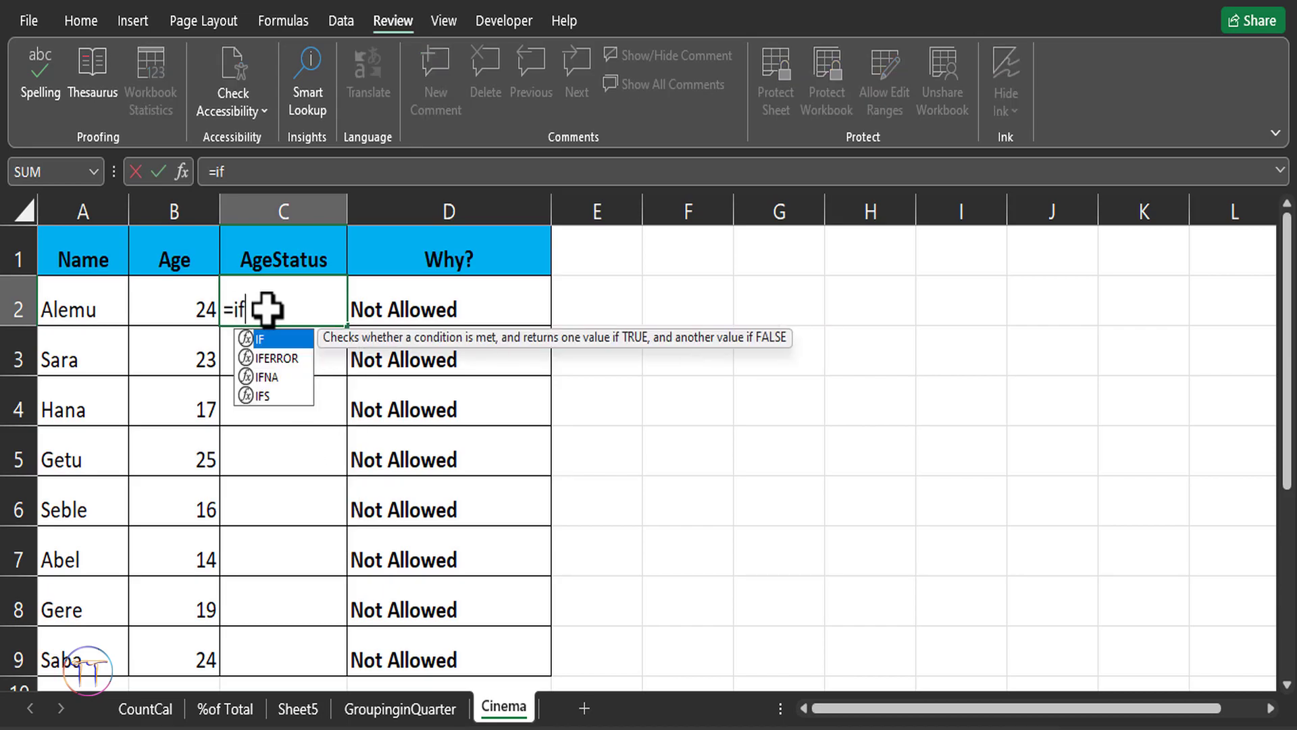
type("(")
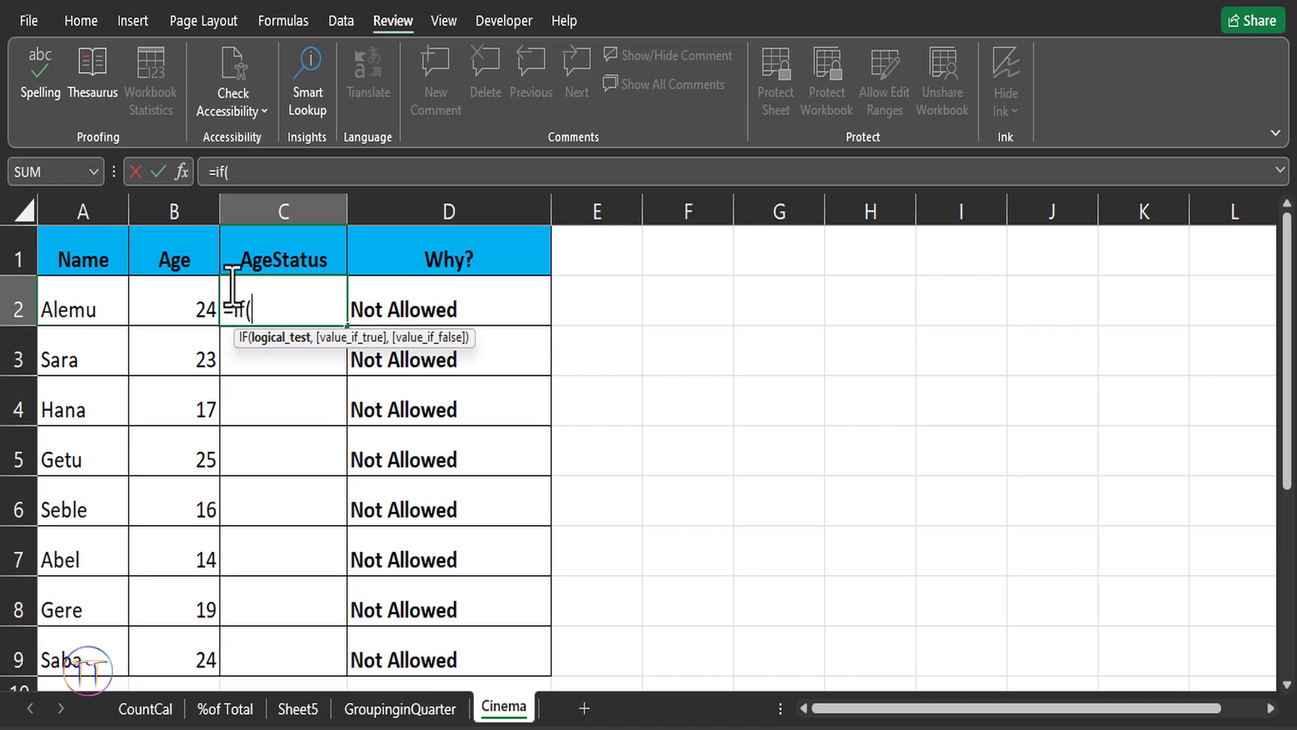
left_click(188, 303)
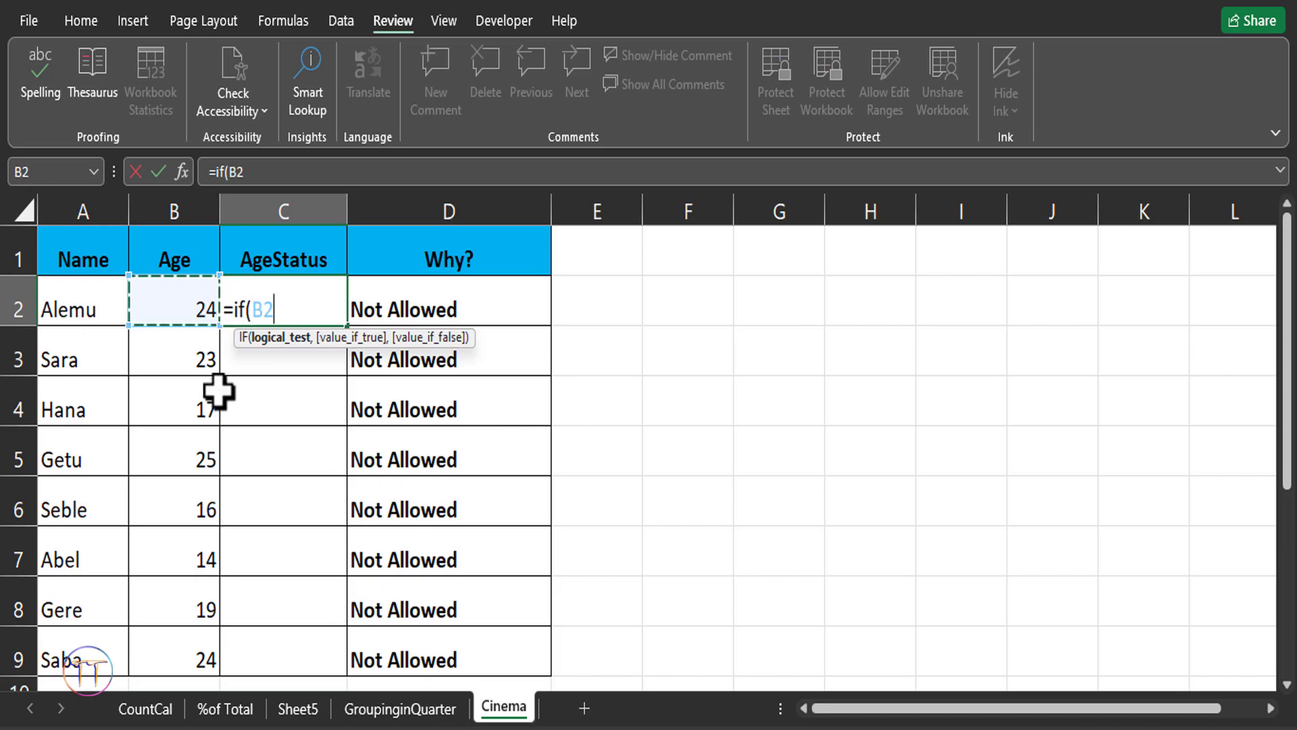
type(">")
type("=18.")
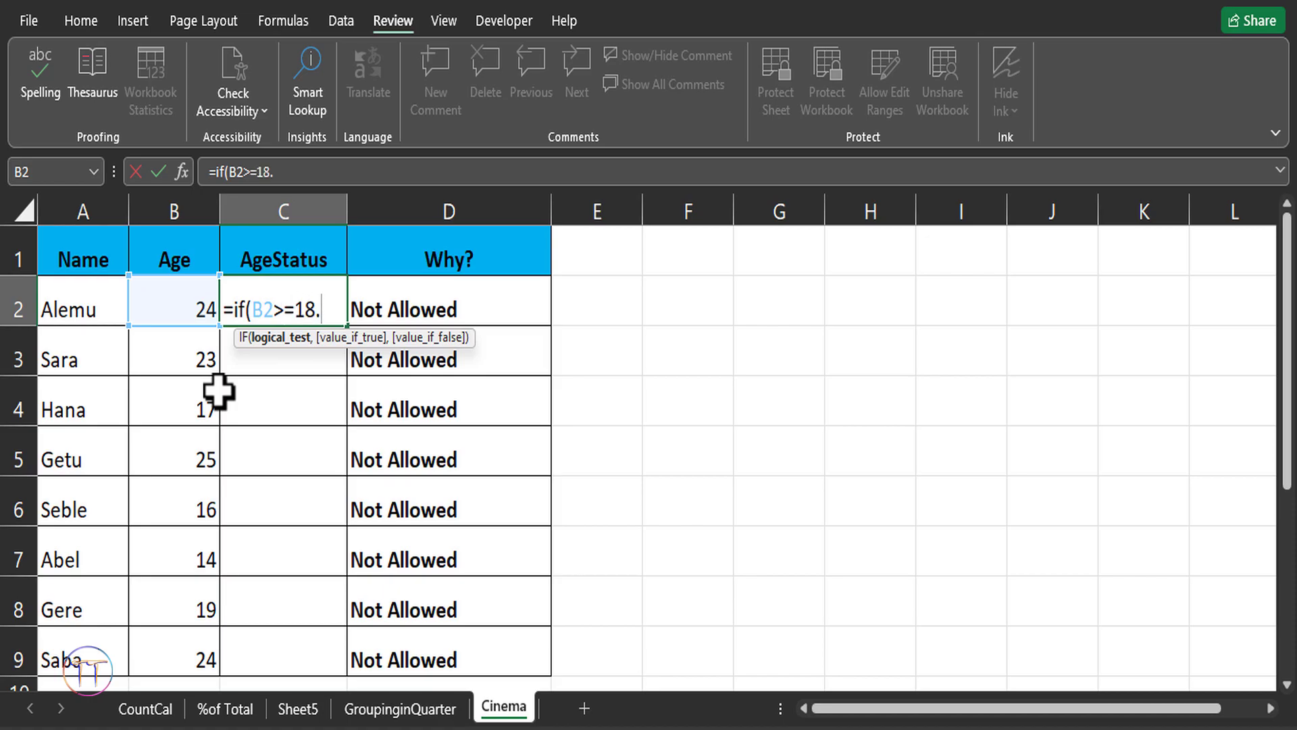
key("BackSpace")
type(",\"")
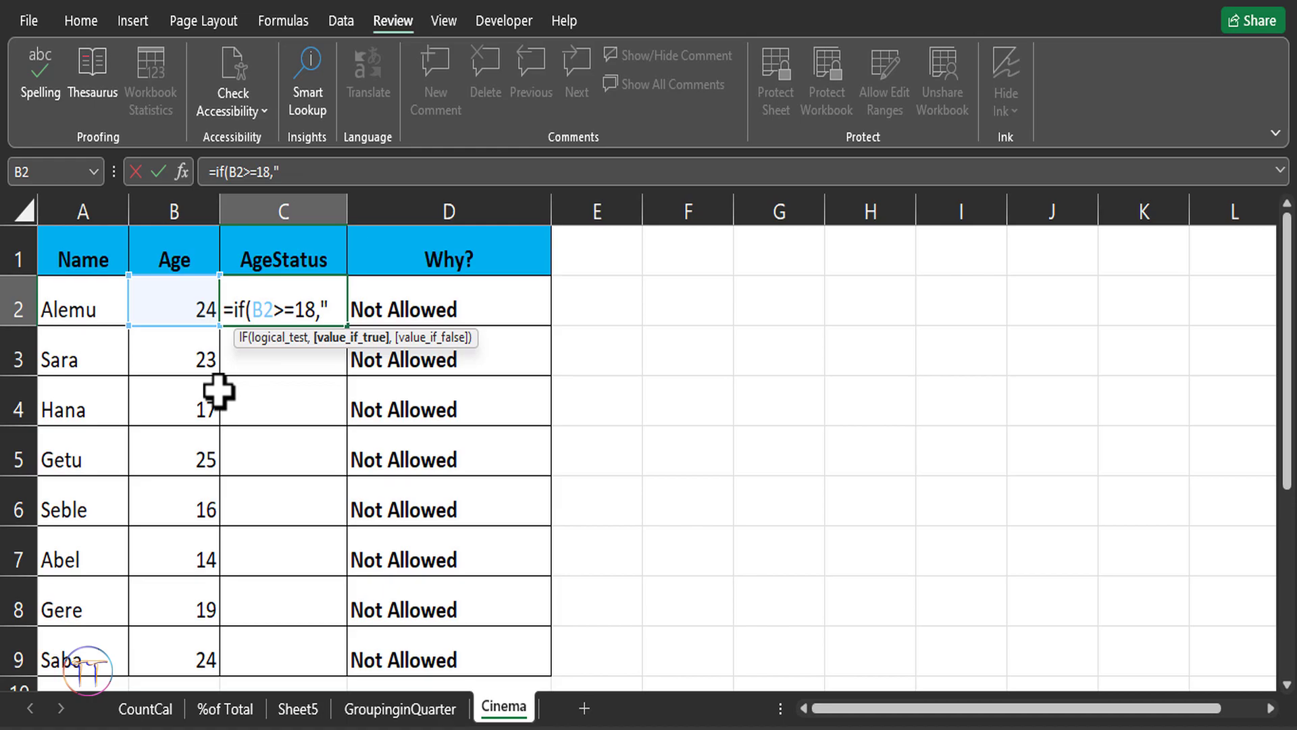
key("super+period")
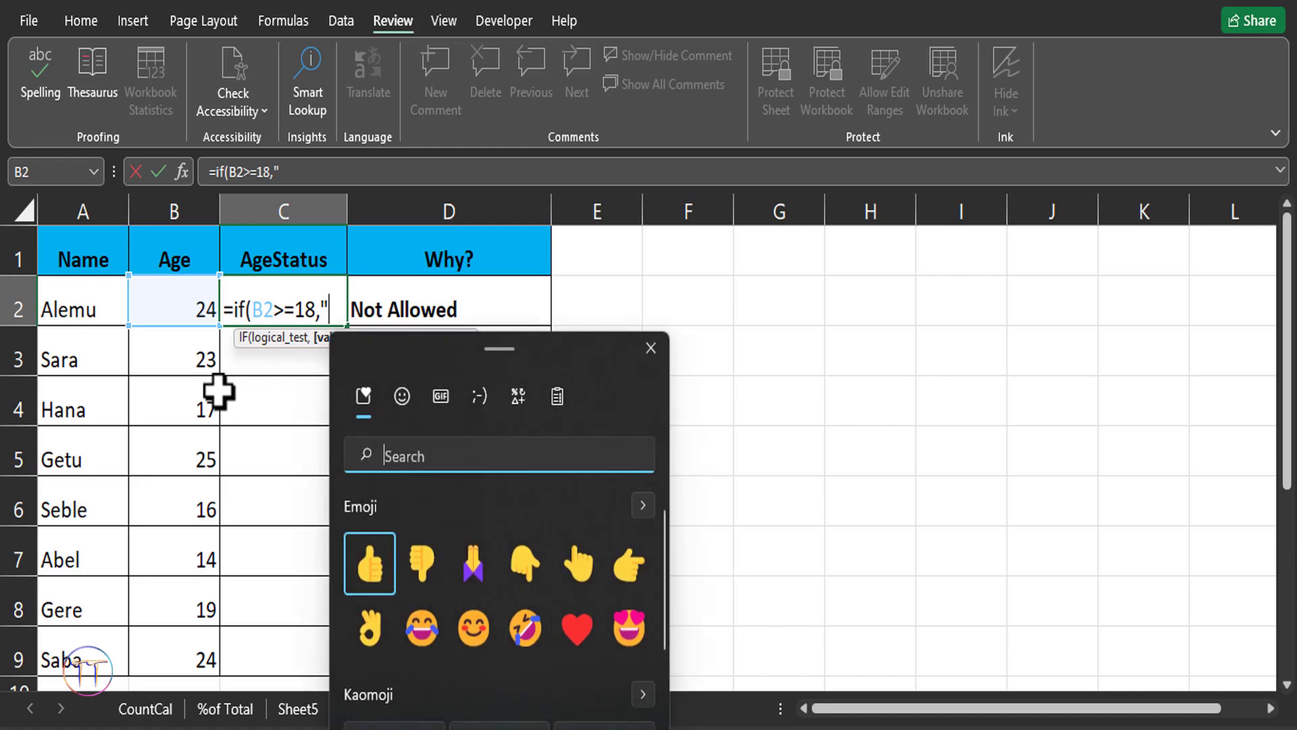
- Finish C2 as =IF(B2>=18,"👍","👎") using thumbs-up and thumbs-down emojis
type("thum")
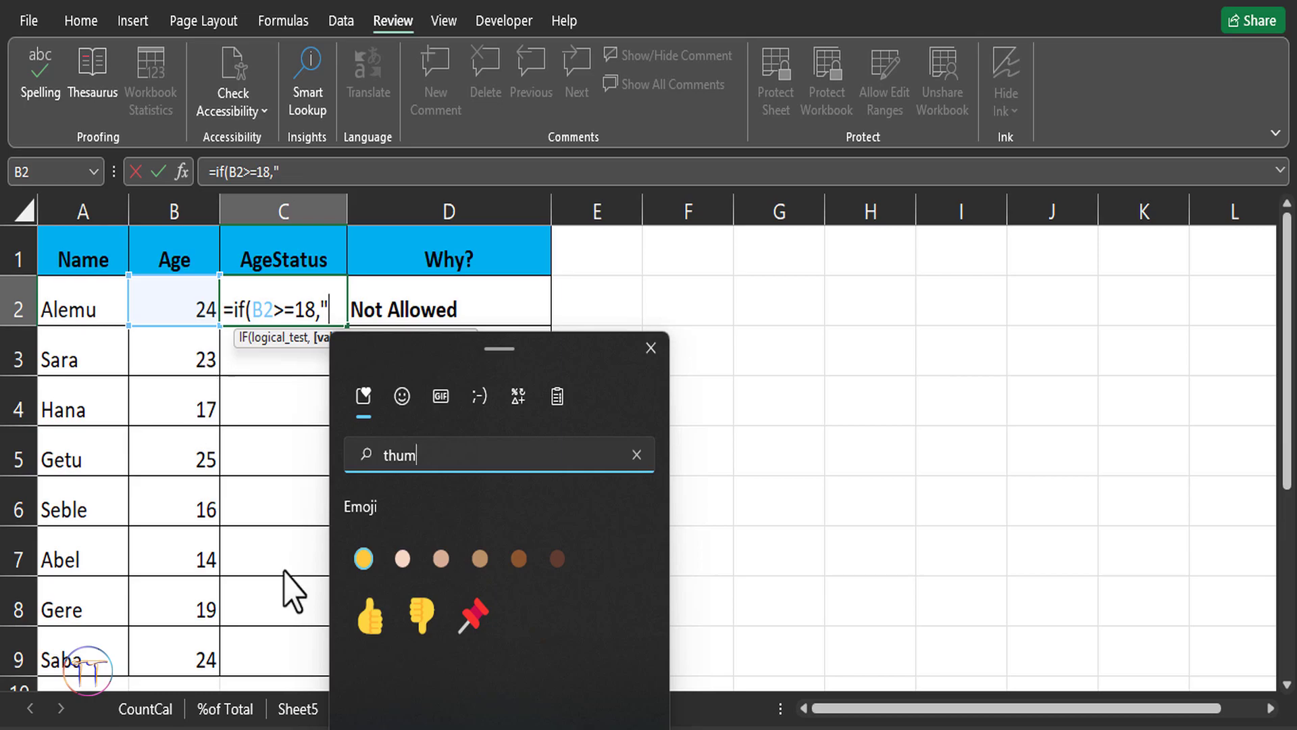
left_click(365, 625)
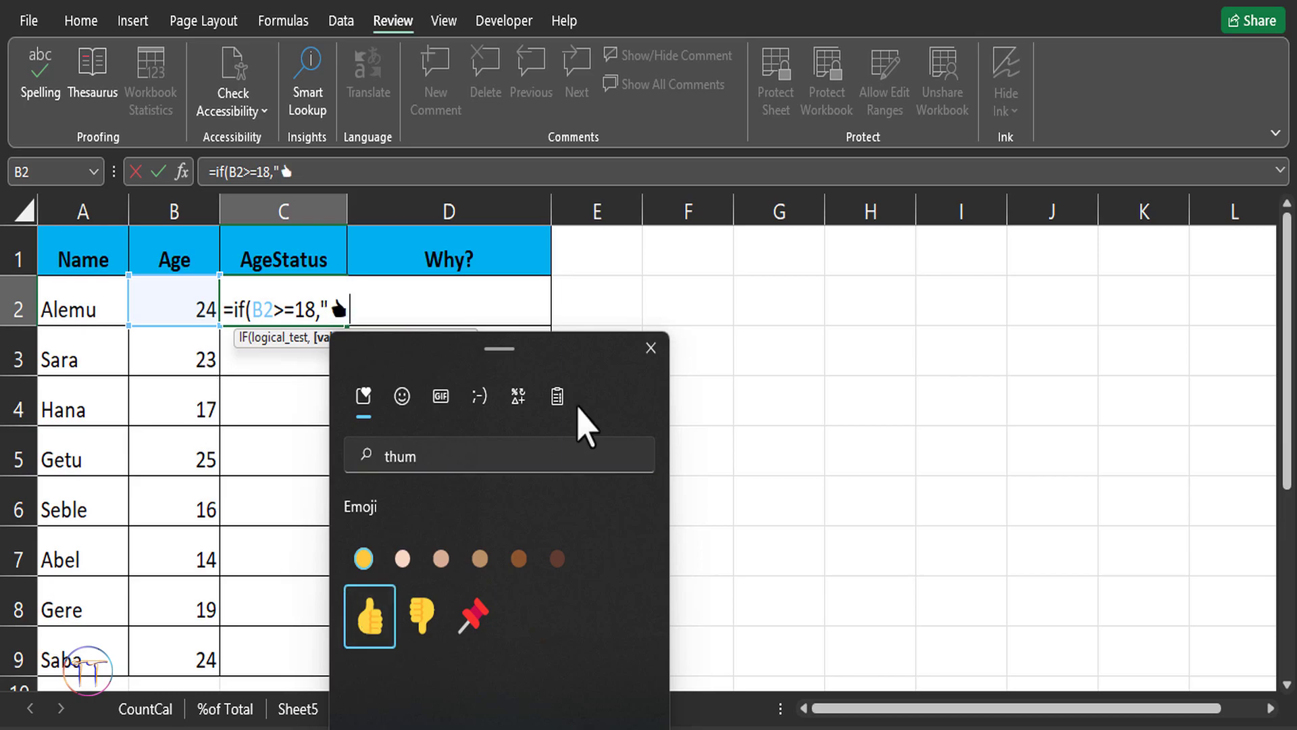
key("Escape")
type("\"")
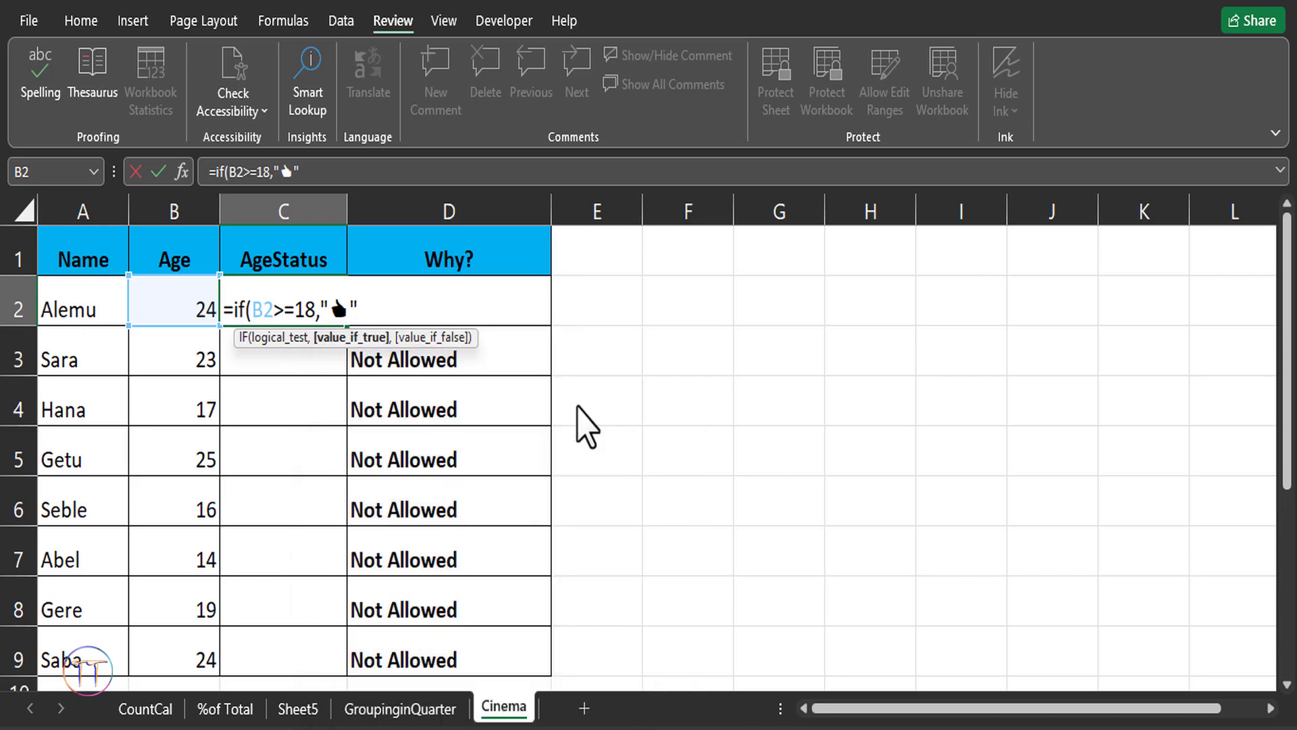
type(",")
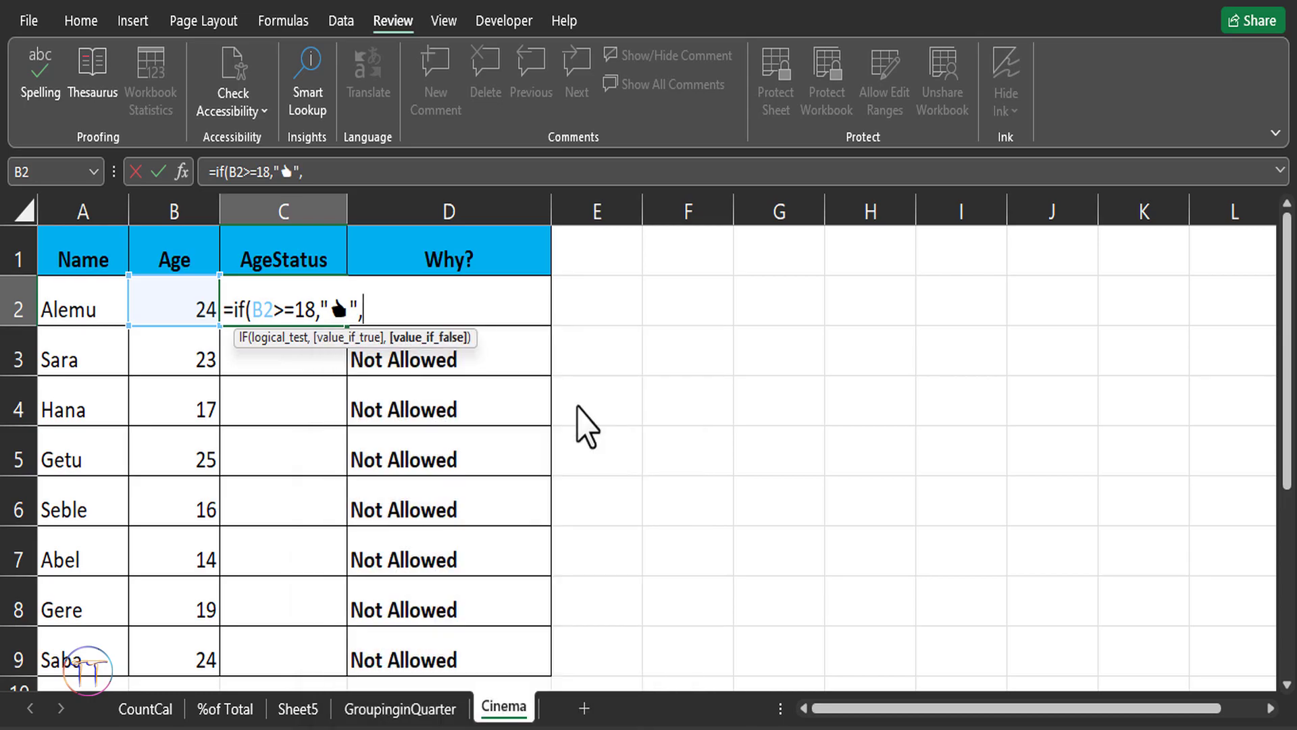
type("\"")
key("super+period")
left_click(466, 561)
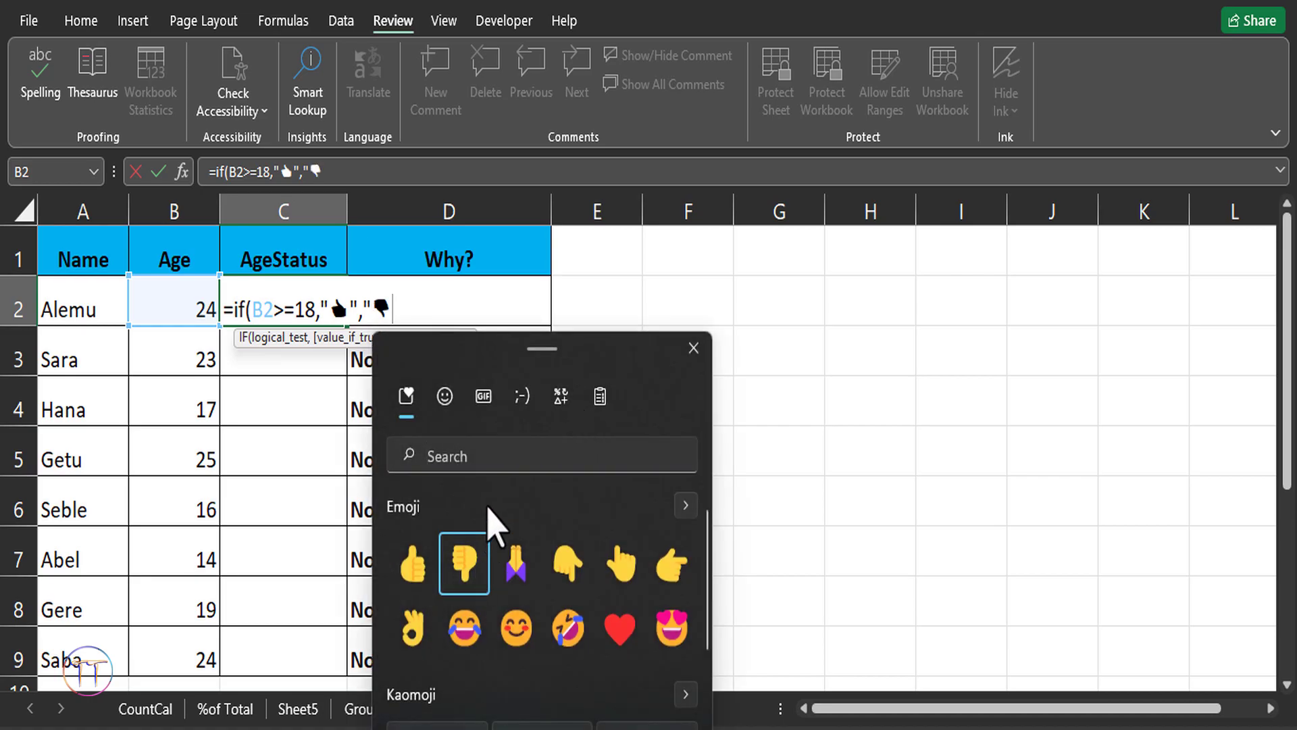
type("\"")
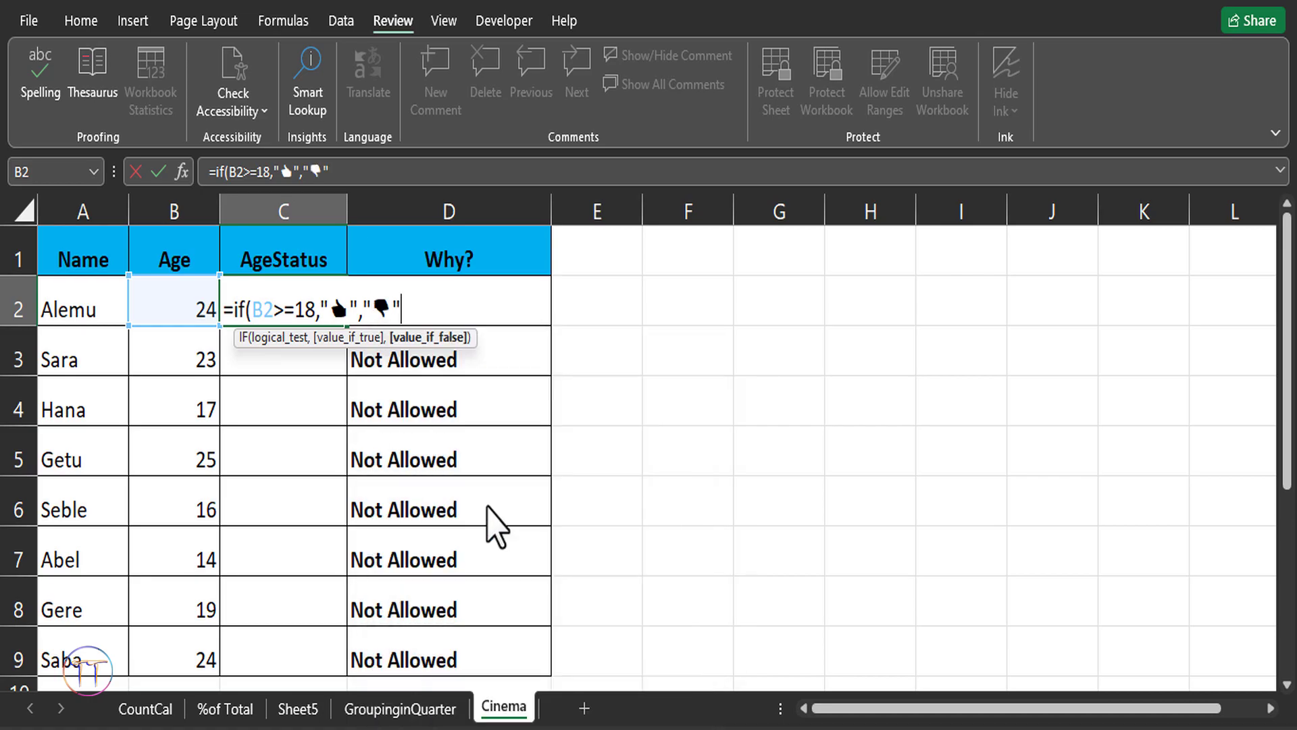
type(")")
key("Return")
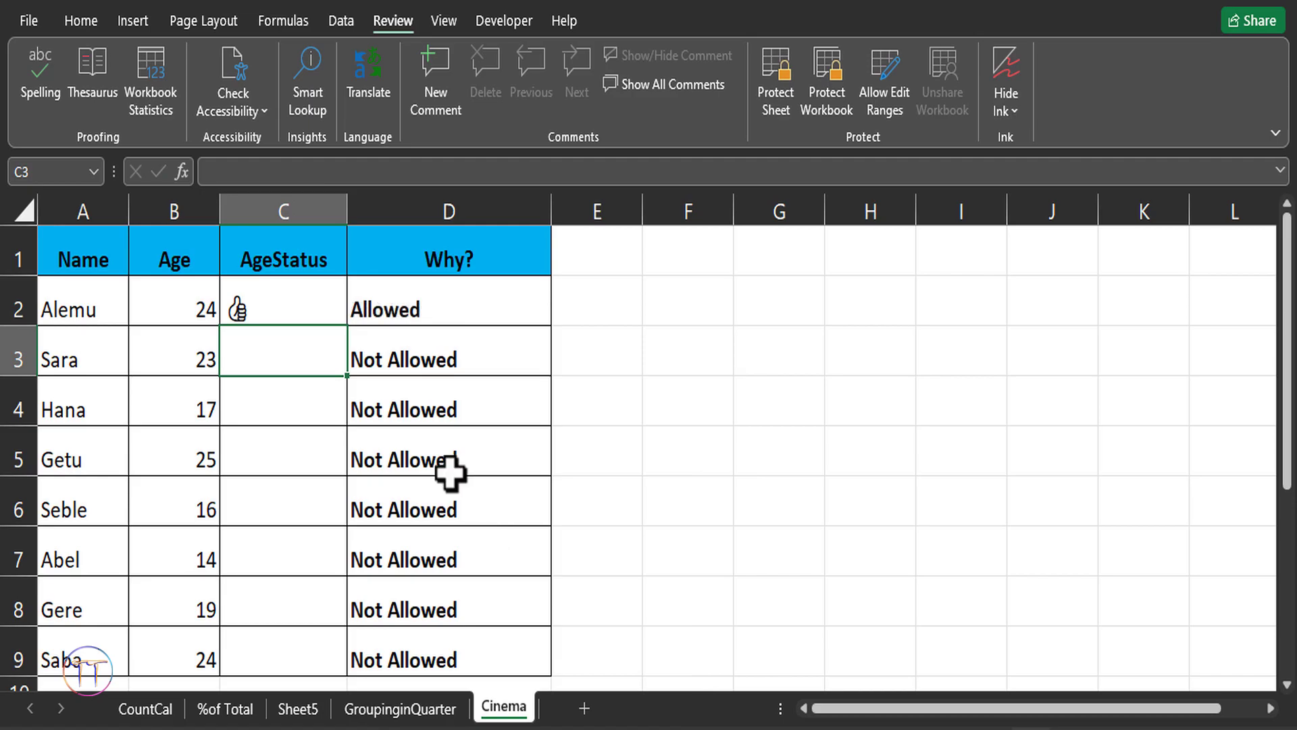
- Set C2's font size to 18, fill the formula down to C9, and centre it
left_click(276, 317)
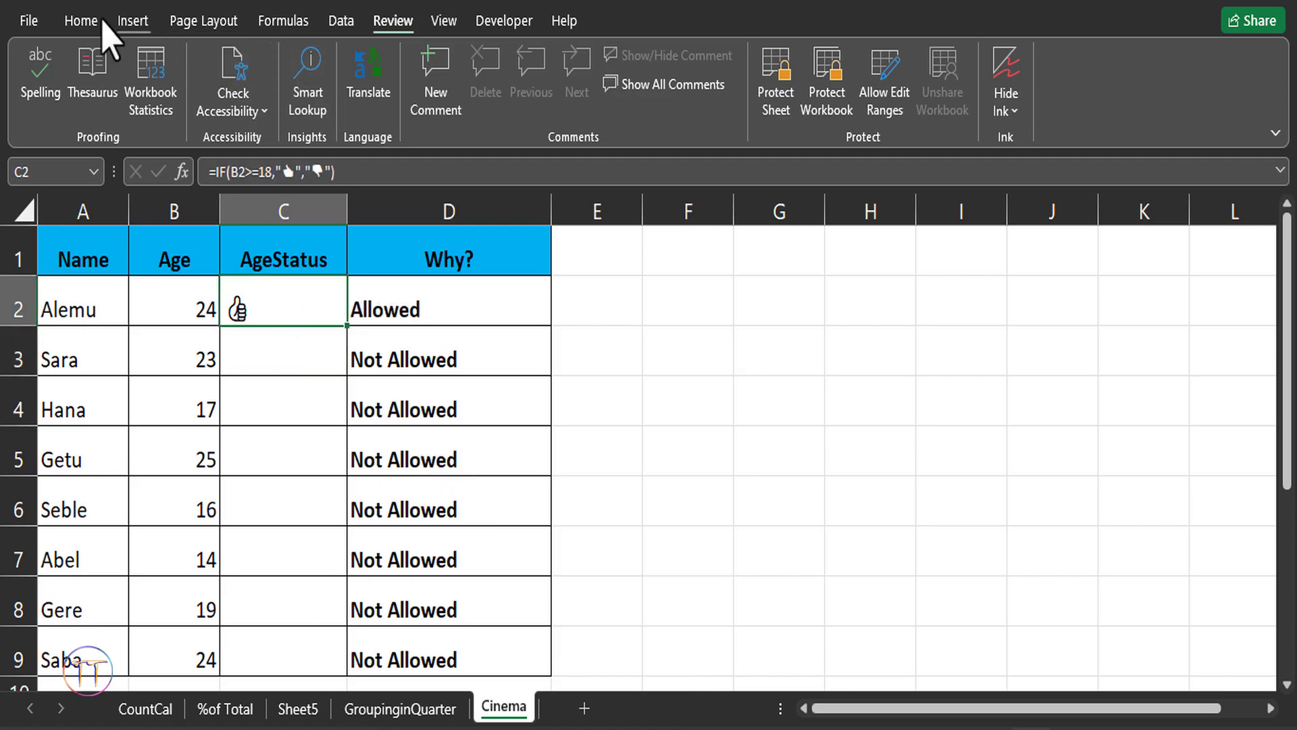
left_click(95, 20)
left_click(339, 63)
left_click(340, 63)
left_click(340, 63)
left_click(340, 63)
left_click(340, 63)
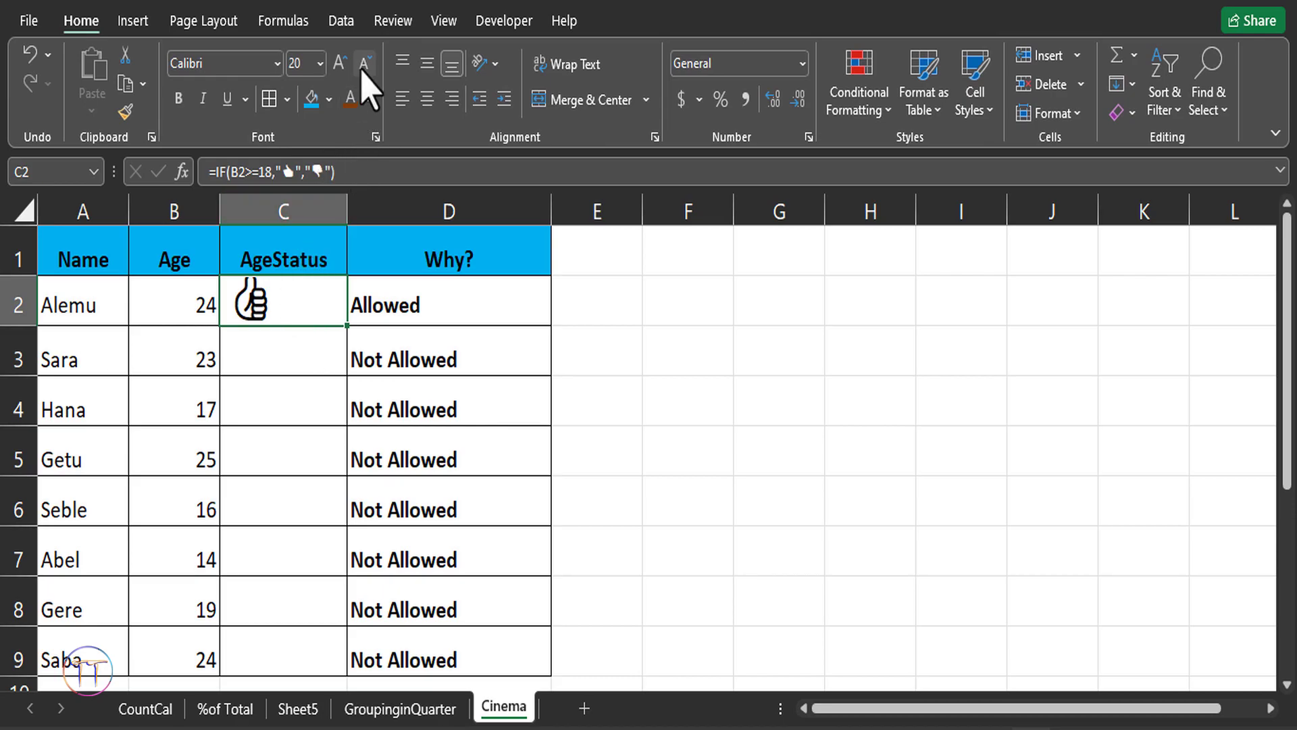
left_click(365, 63)
left_click_drag(347, 325, 309, 675)
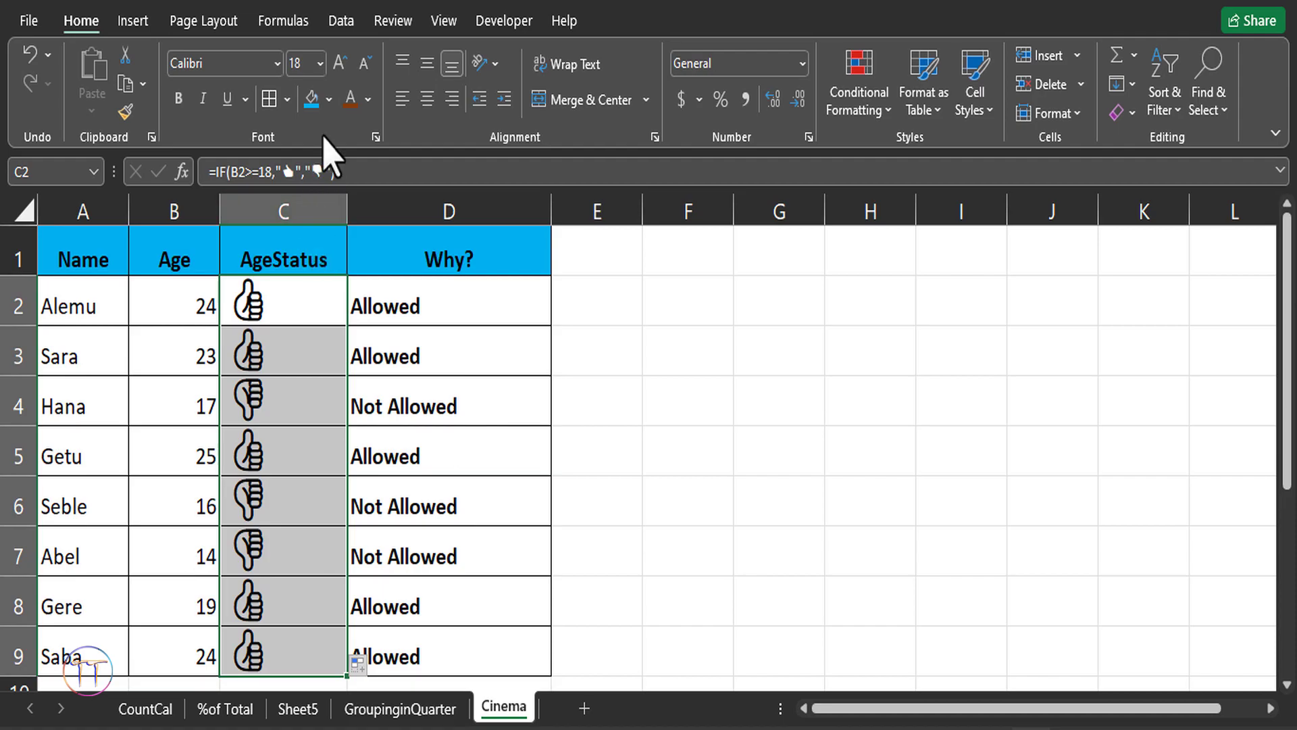
left_click(427, 99)
- Select the Why? cells D2:D9 for conditional formatting
key("Right")
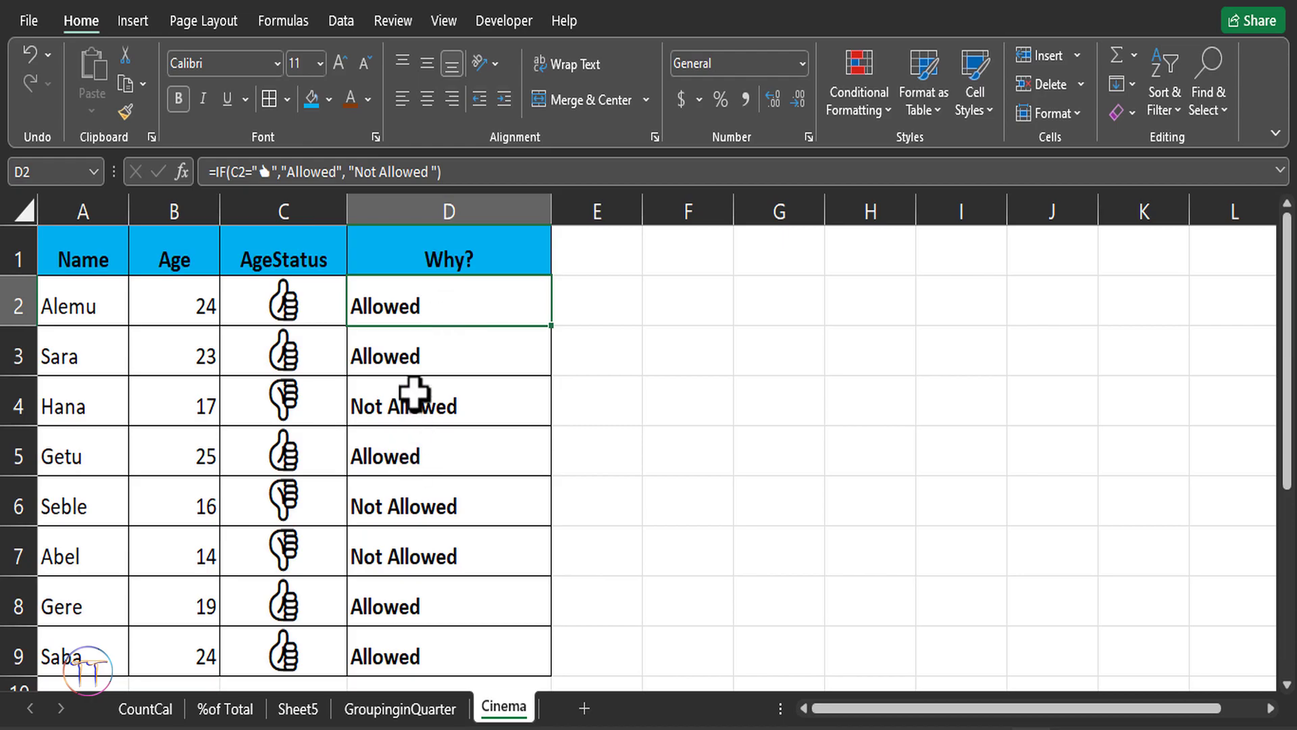
scroll(419, 440, "down", 1)
scroll(420, 444, "up", 1)
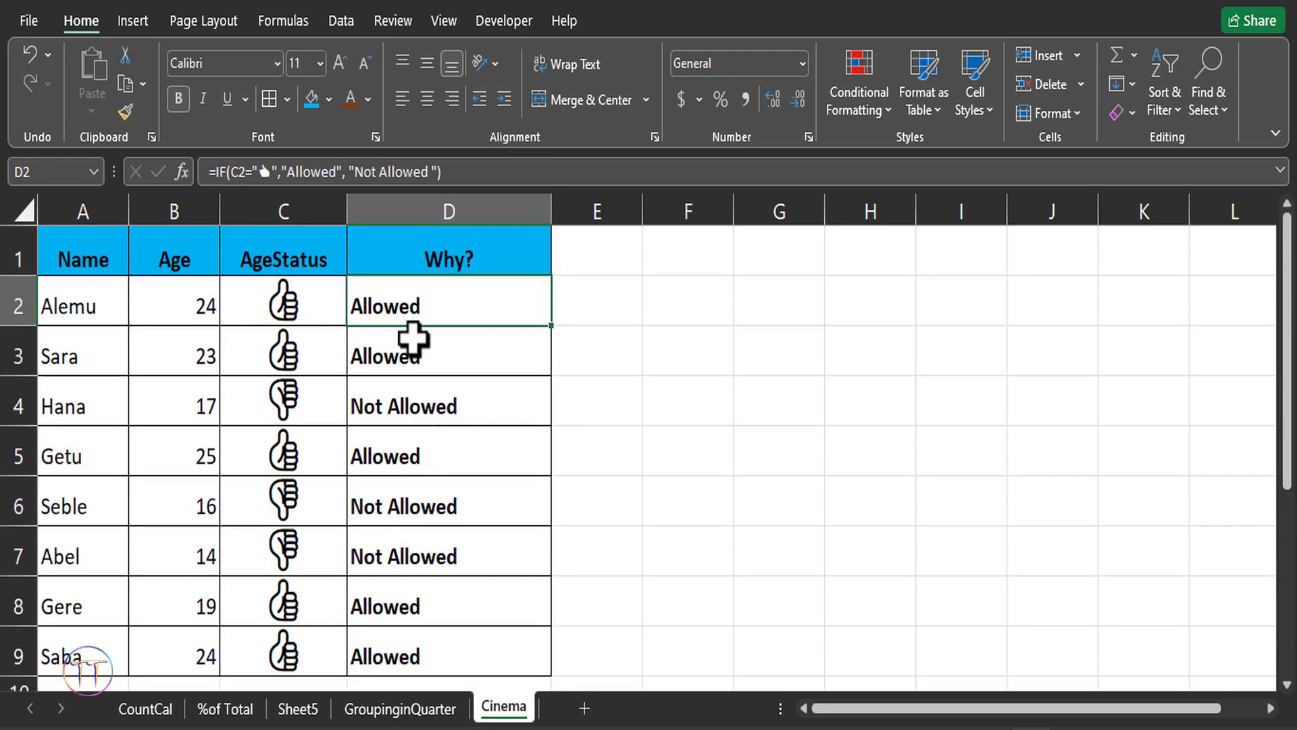
left_click_drag(415, 307, 415, 660)
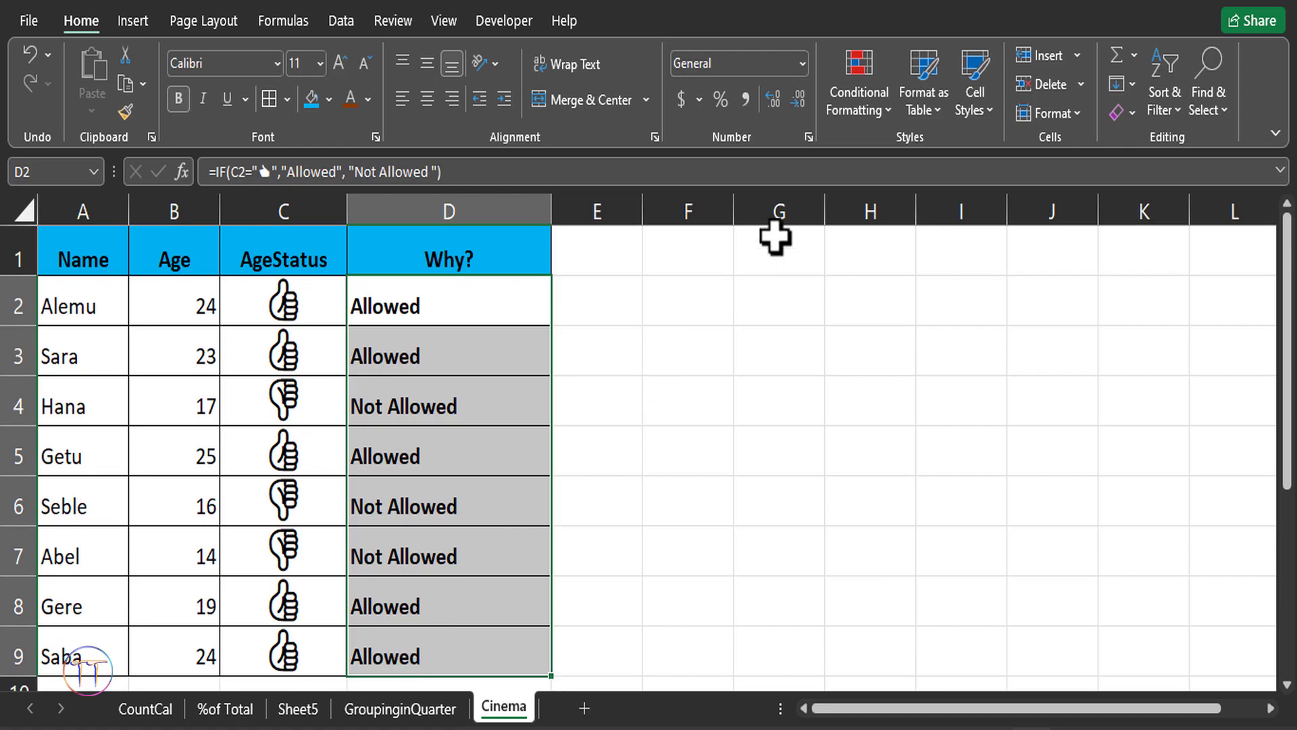
left_click(856, 101)
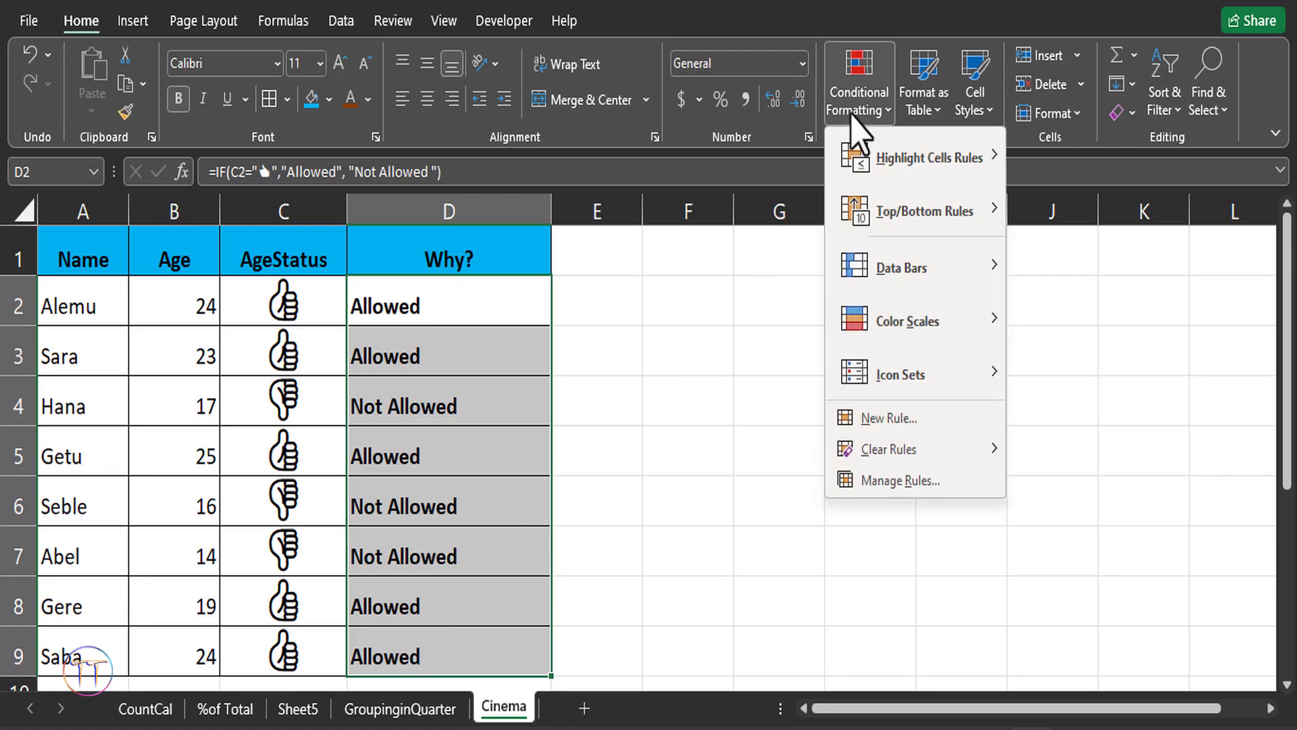
mouse_move(917, 156)
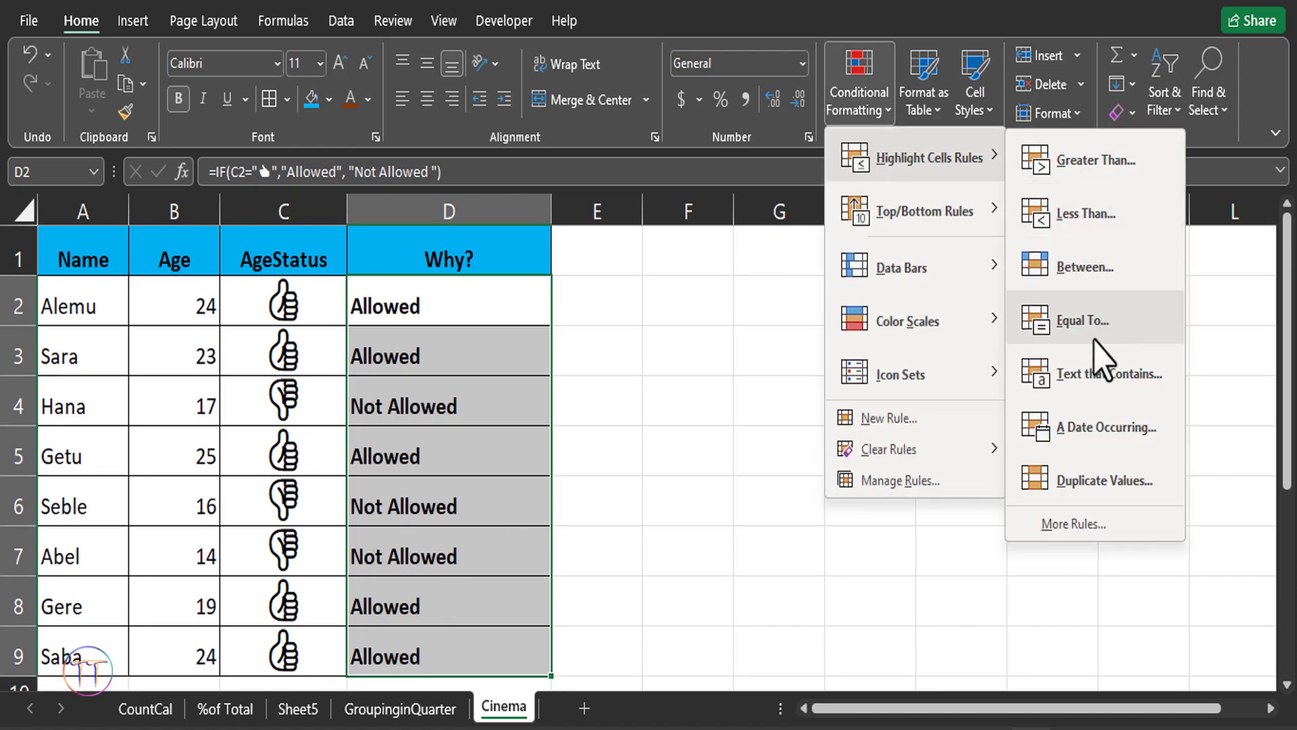
- Add a Text that Contains 'Allowed' rule with a custom green fill to D2:D9
left_click(1084, 385)
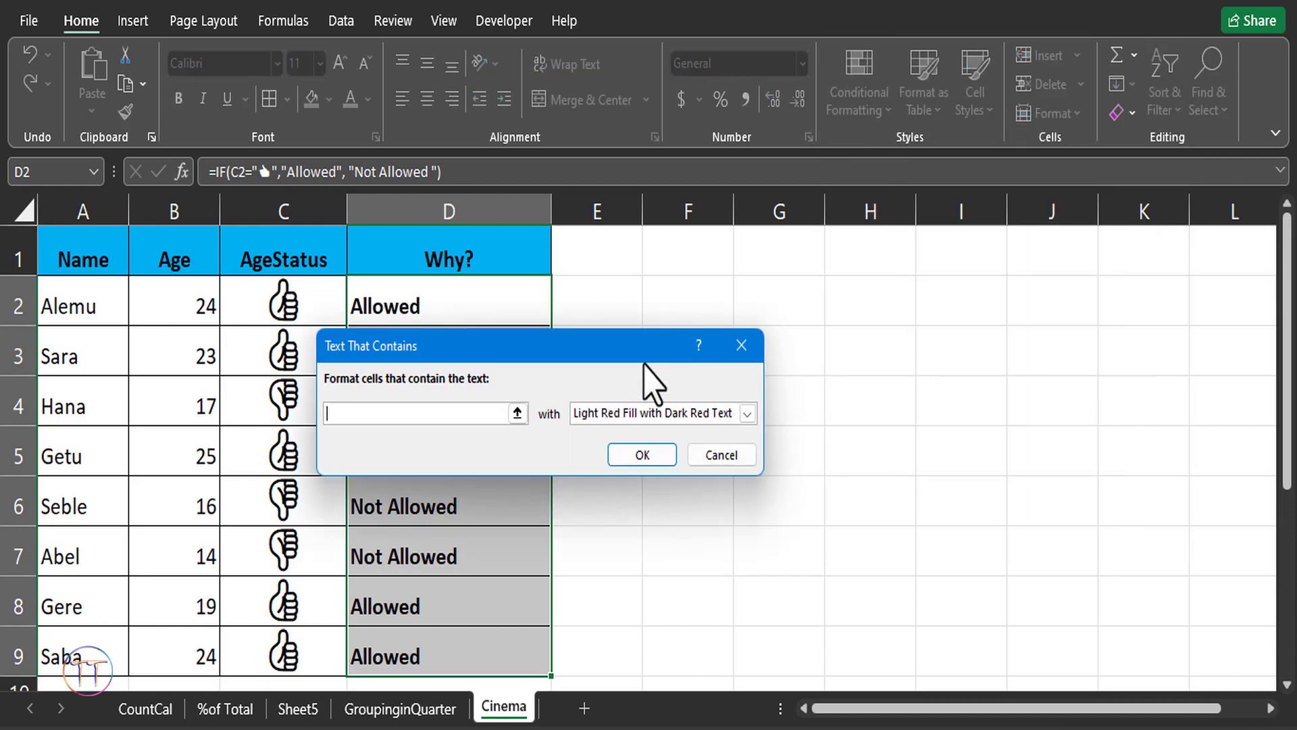
left_click_drag(709, 342, 711, 327)
type("Allo")
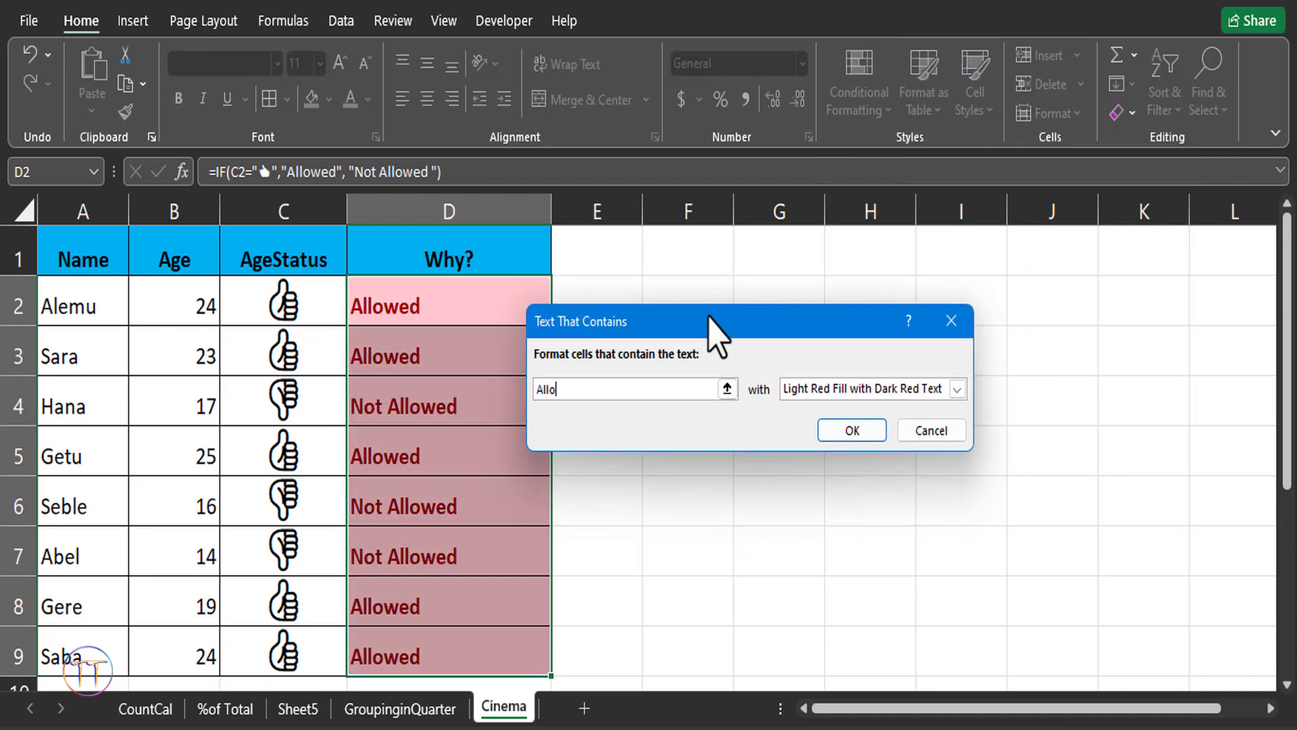
type("wed")
left_click(872, 389)
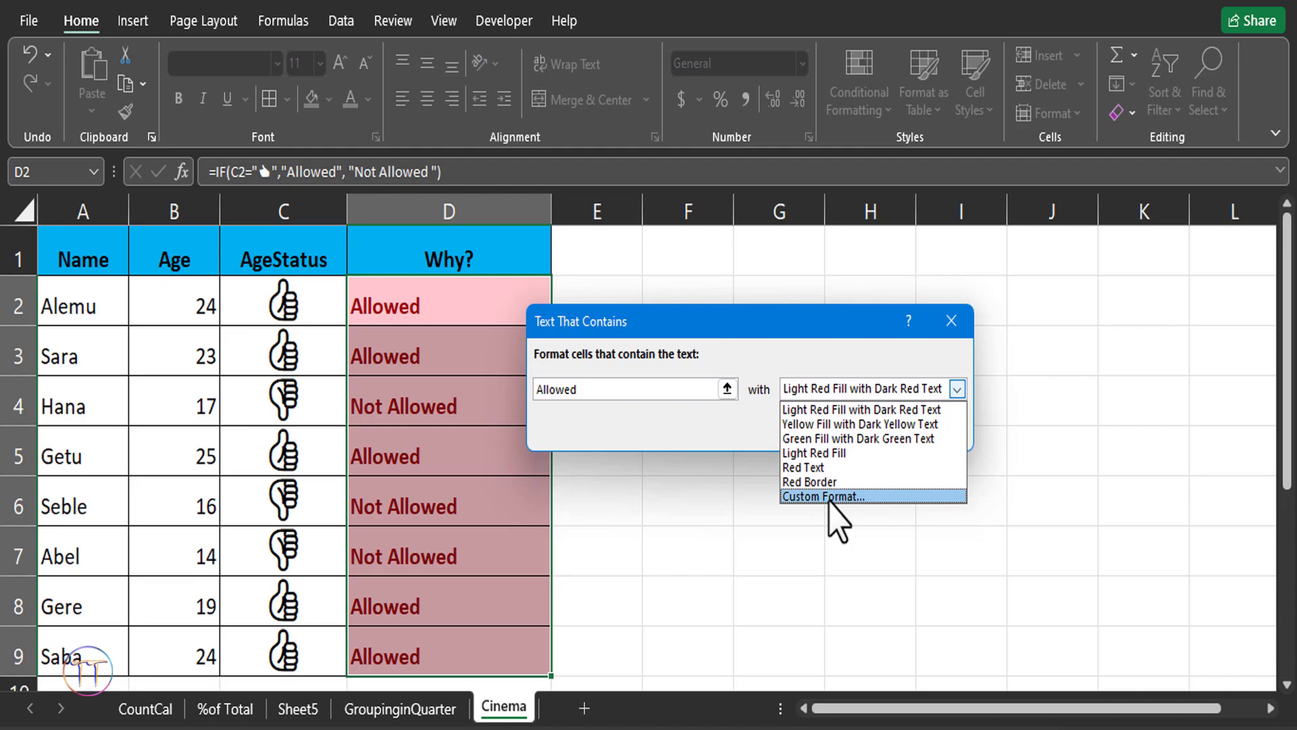
left_click(823, 497)
left_click(406, 350)
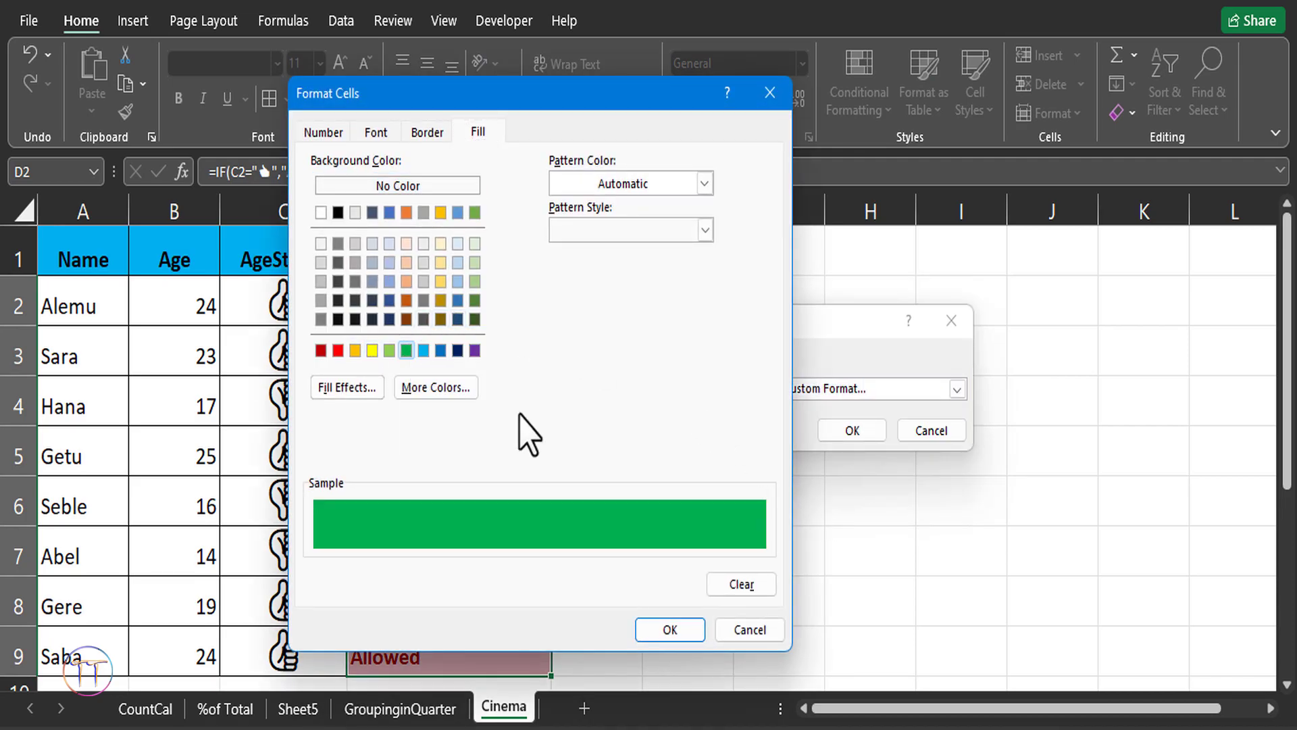
left_click(696, 632)
left_click(850, 430)
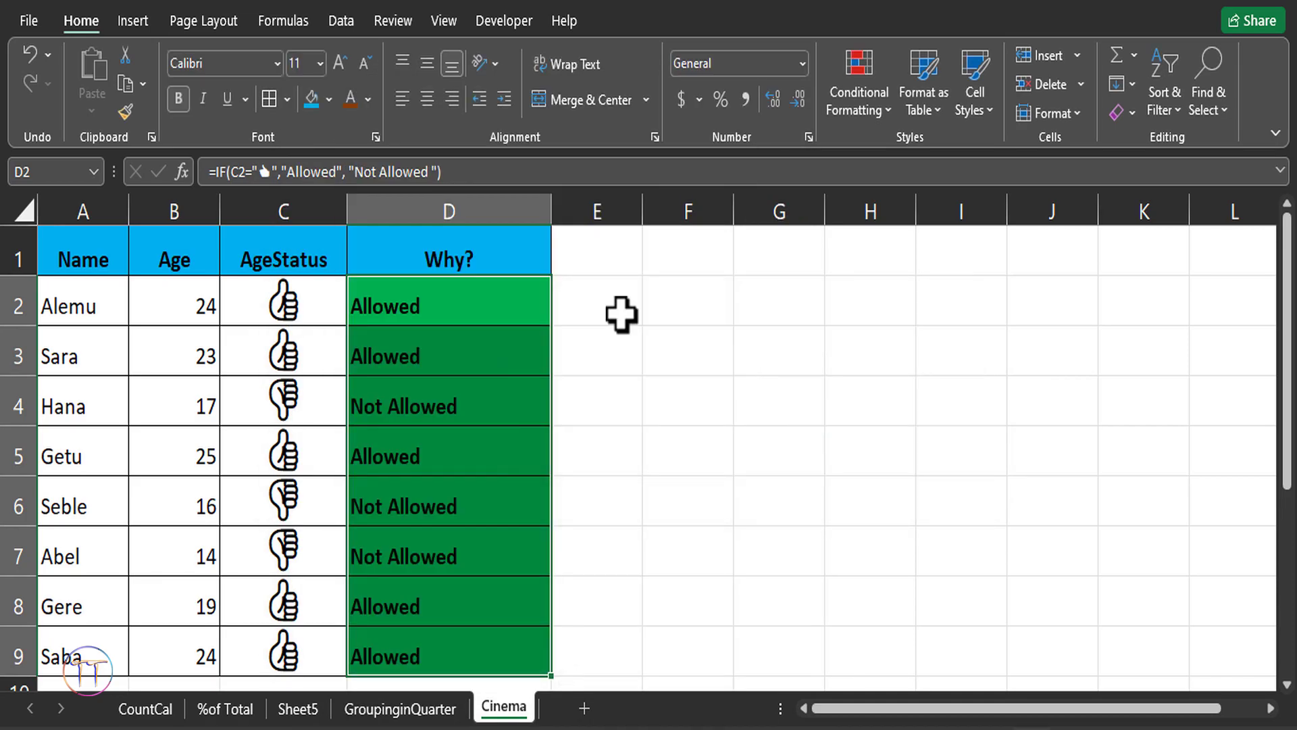
left_click(865, 68)
mouse_move(919, 157)
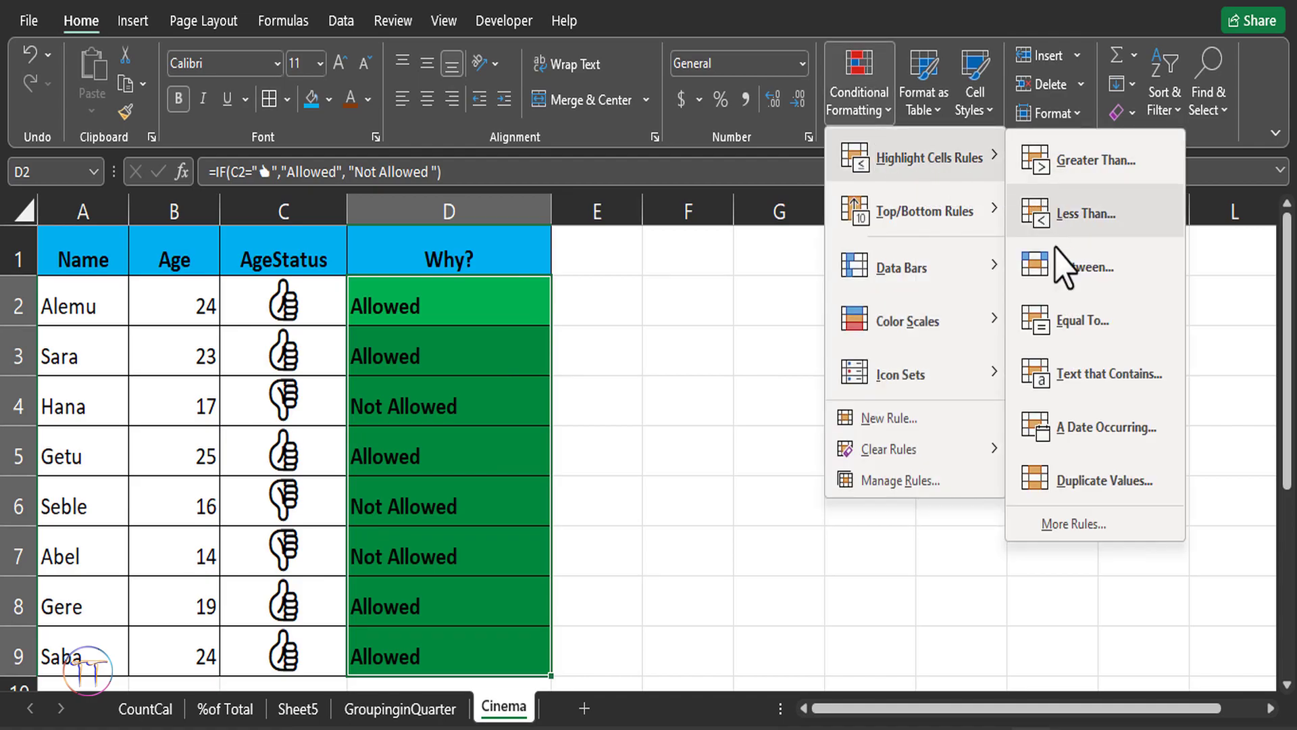
- Add a Text that Contains 'Not Allowed' rule with a custom dark red fill
left_click(1079, 377)
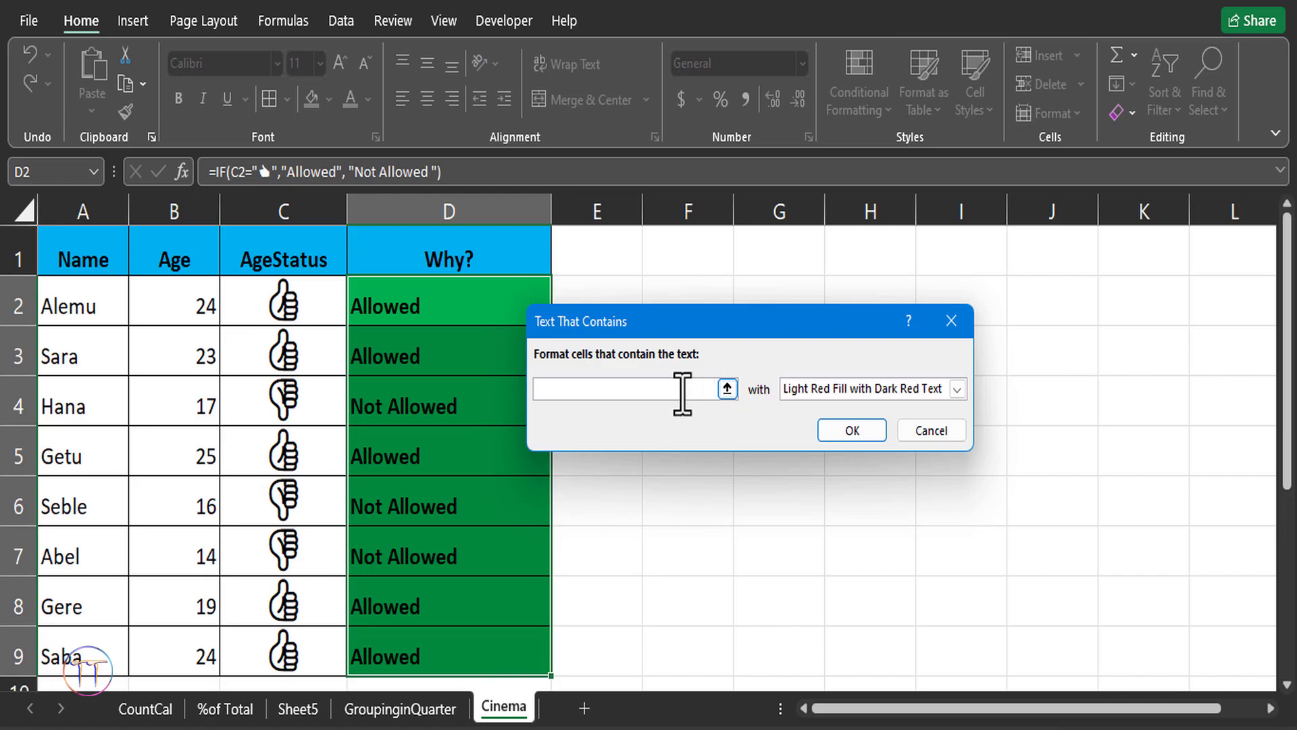
type("Not")
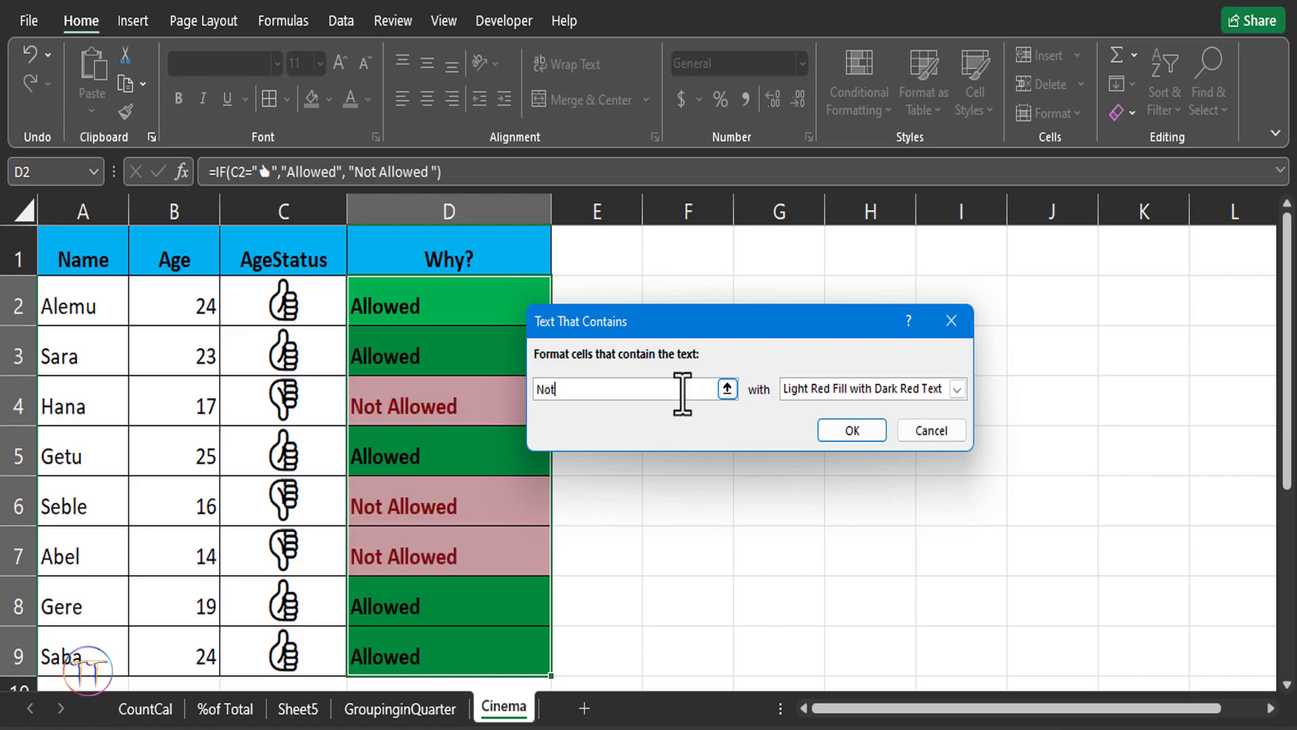
type(" Allowed")
left_click(865, 391)
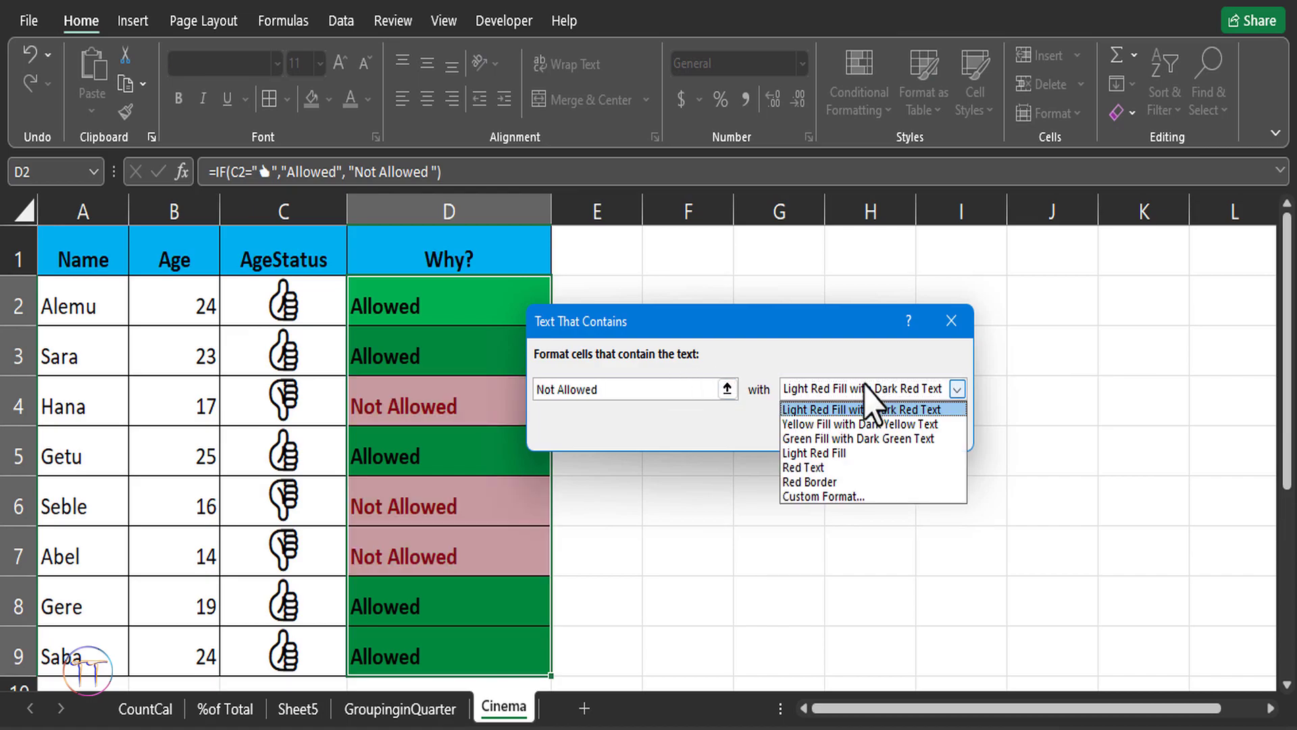
left_click(828, 496)
left_click(548, 326)
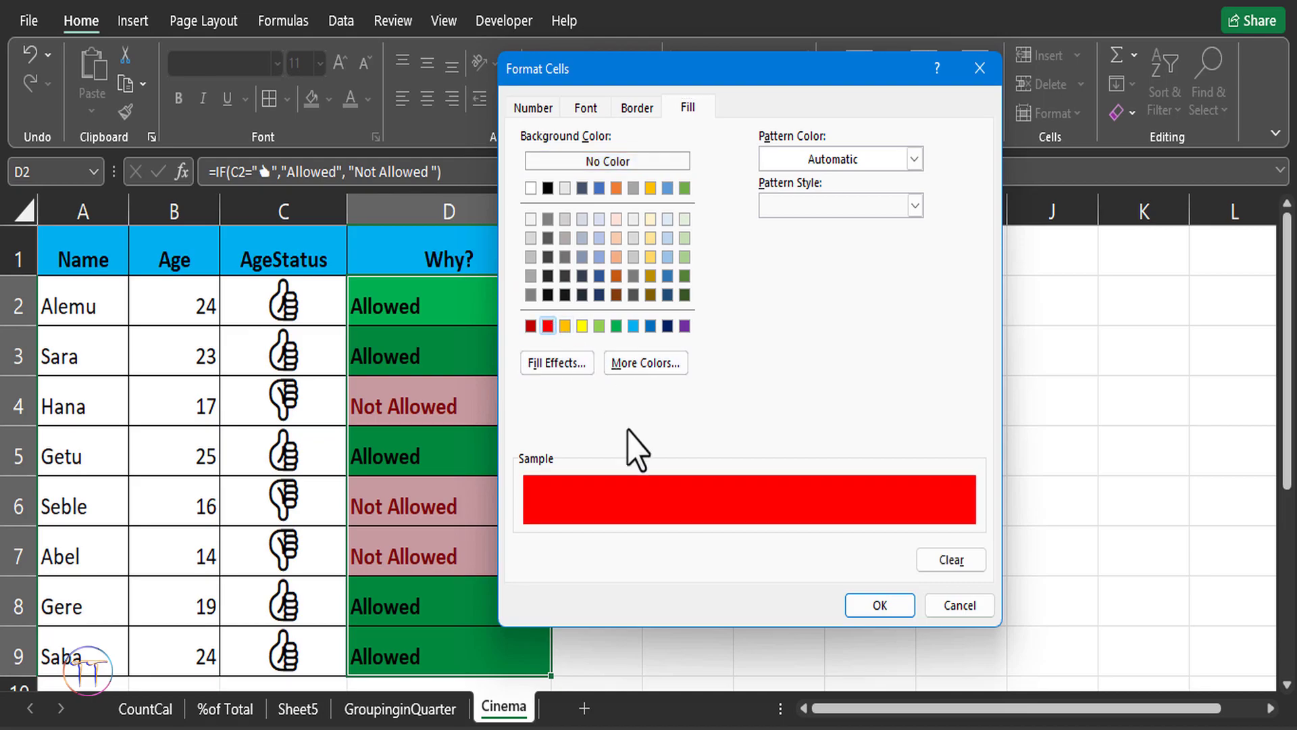
left_click(531, 326)
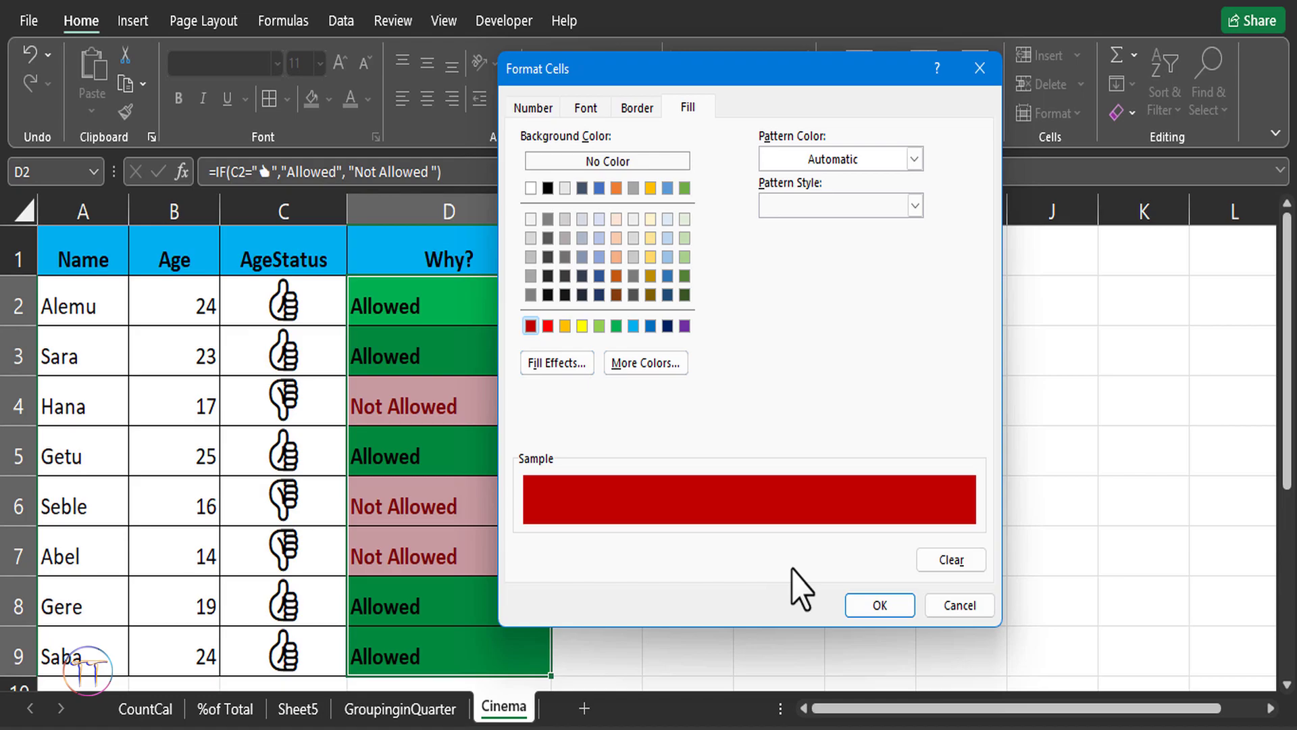
left_click(882, 608)
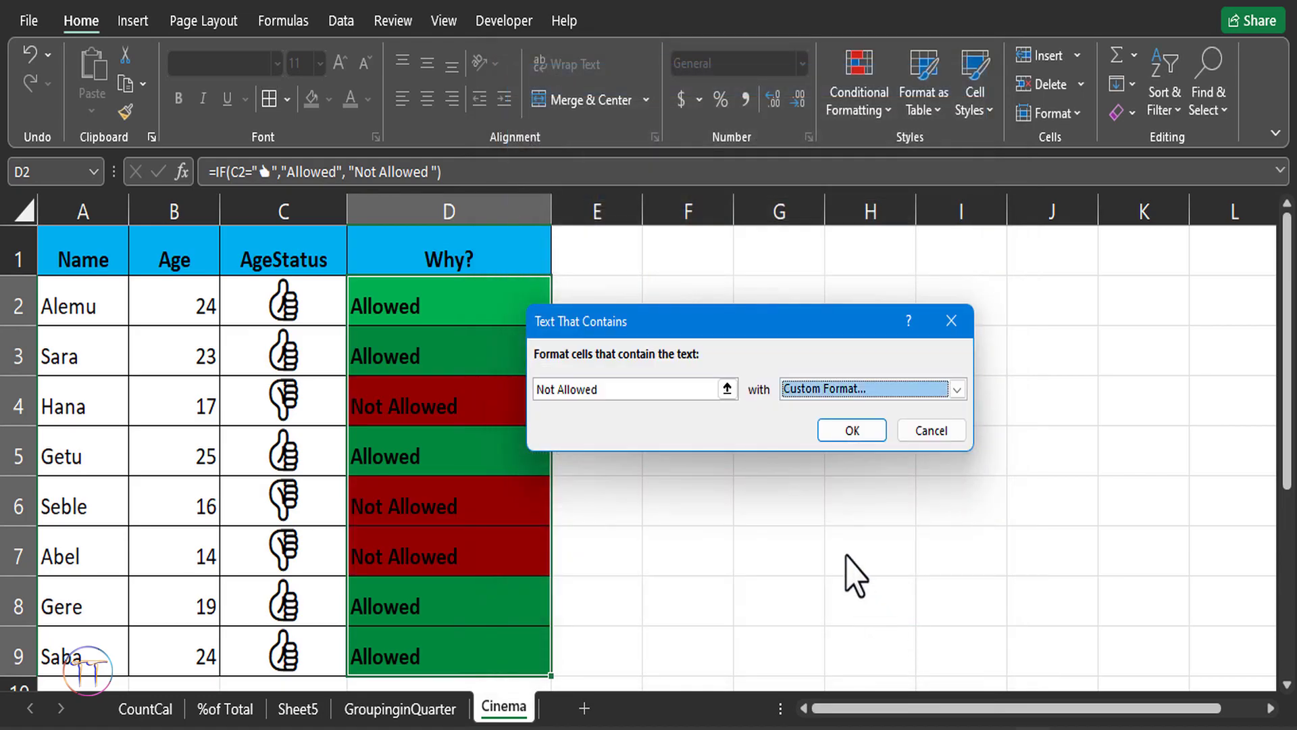
key("Return")
left_click(524, 537)
scroll(478, 487, "down", 2)
scroll(478, 486, "up", 2)
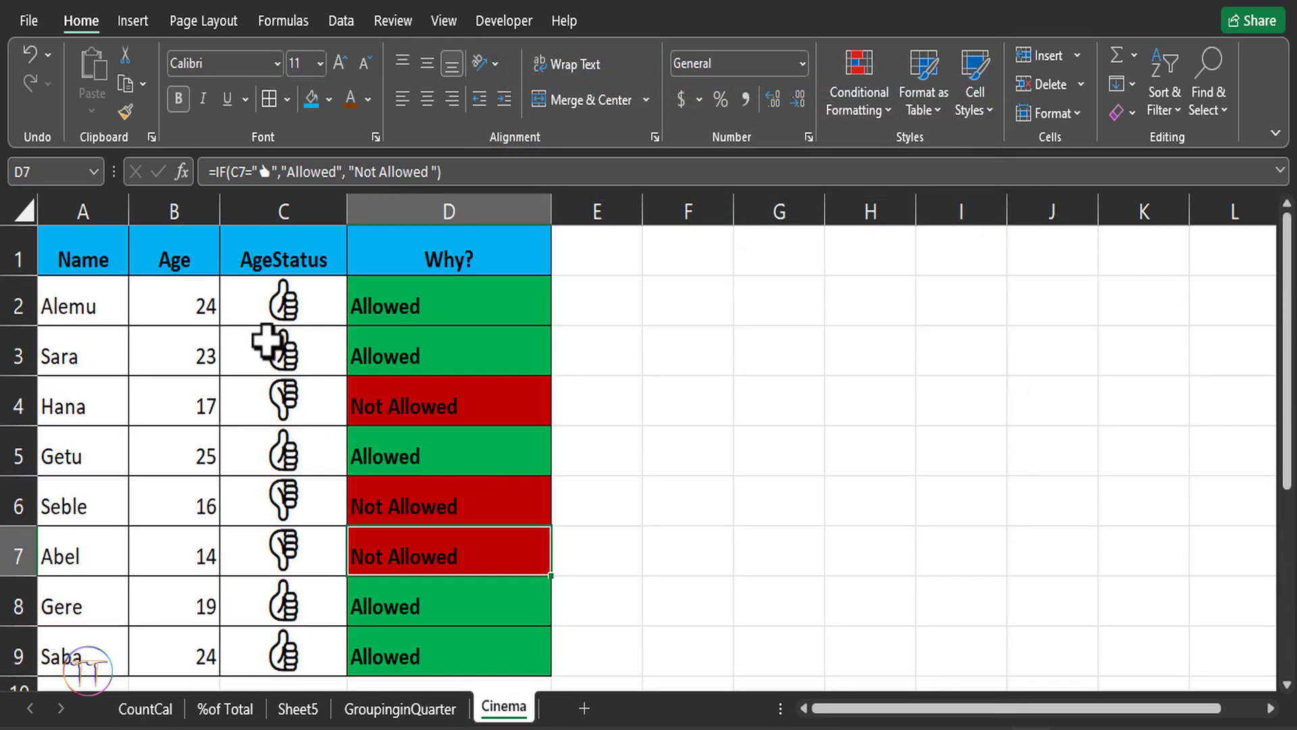
- Set the age in B4 to 30 and the age in B2 to 17
left_click(176, 398)
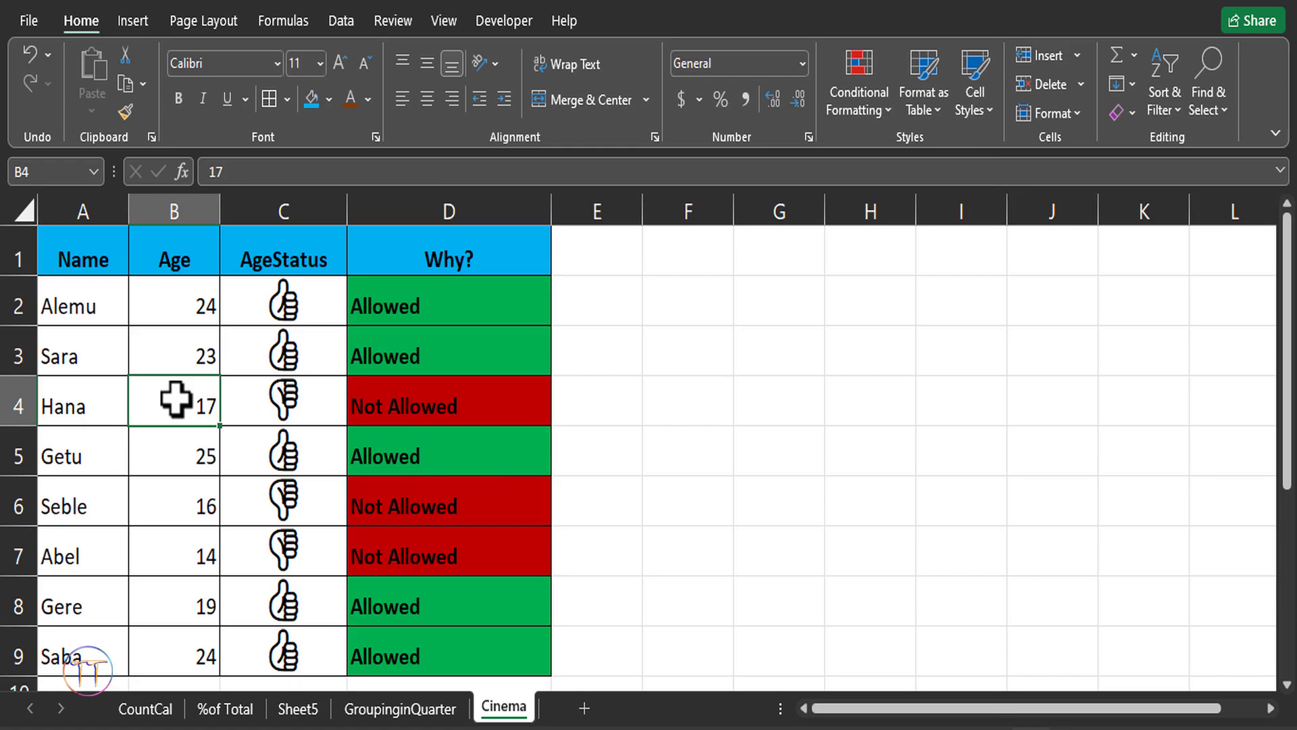
type("3")
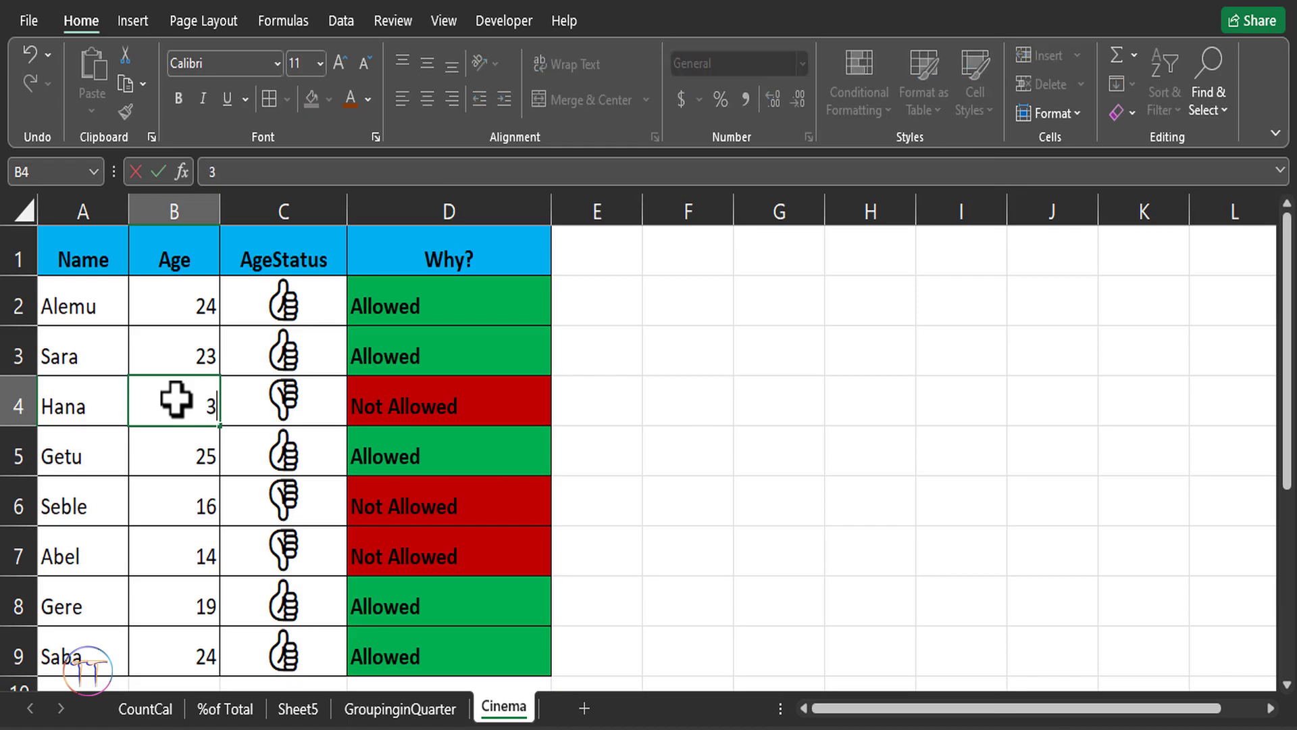
type("0")
key("Return")
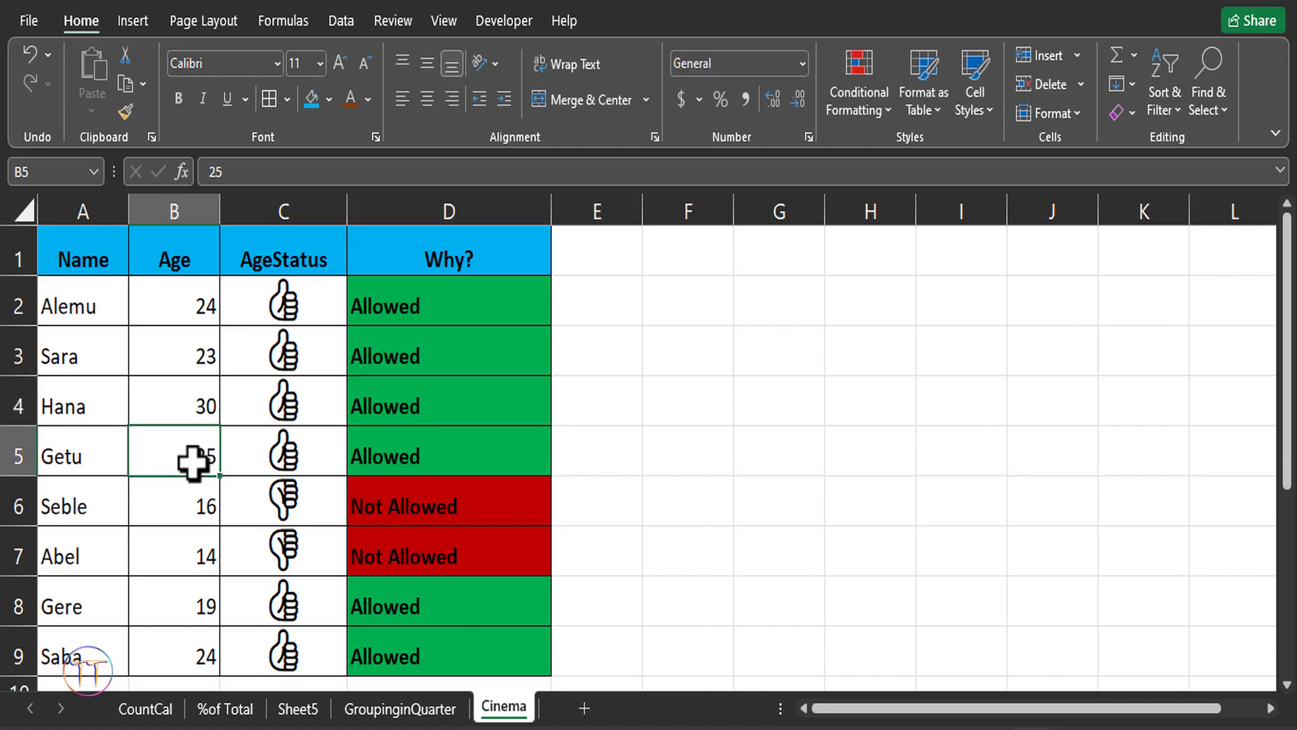
left_click(207, 520)
left_click(214, 304)
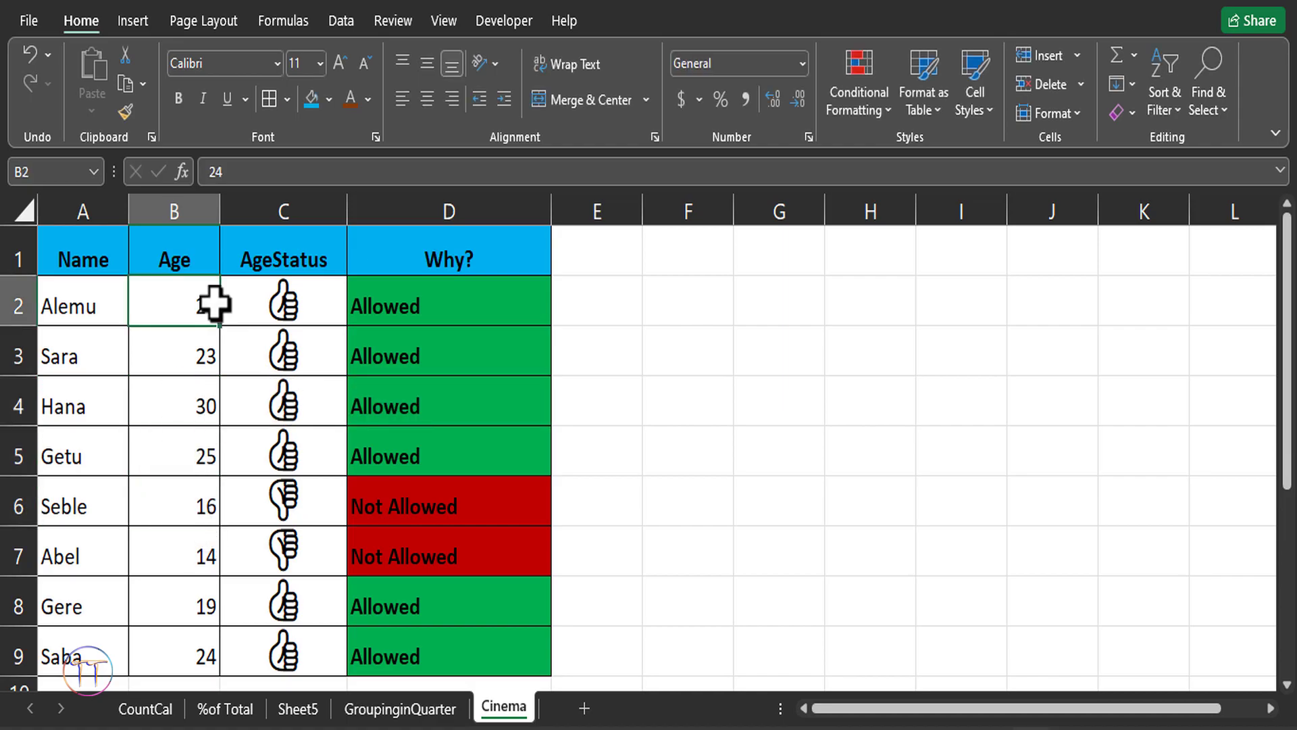
type("17")
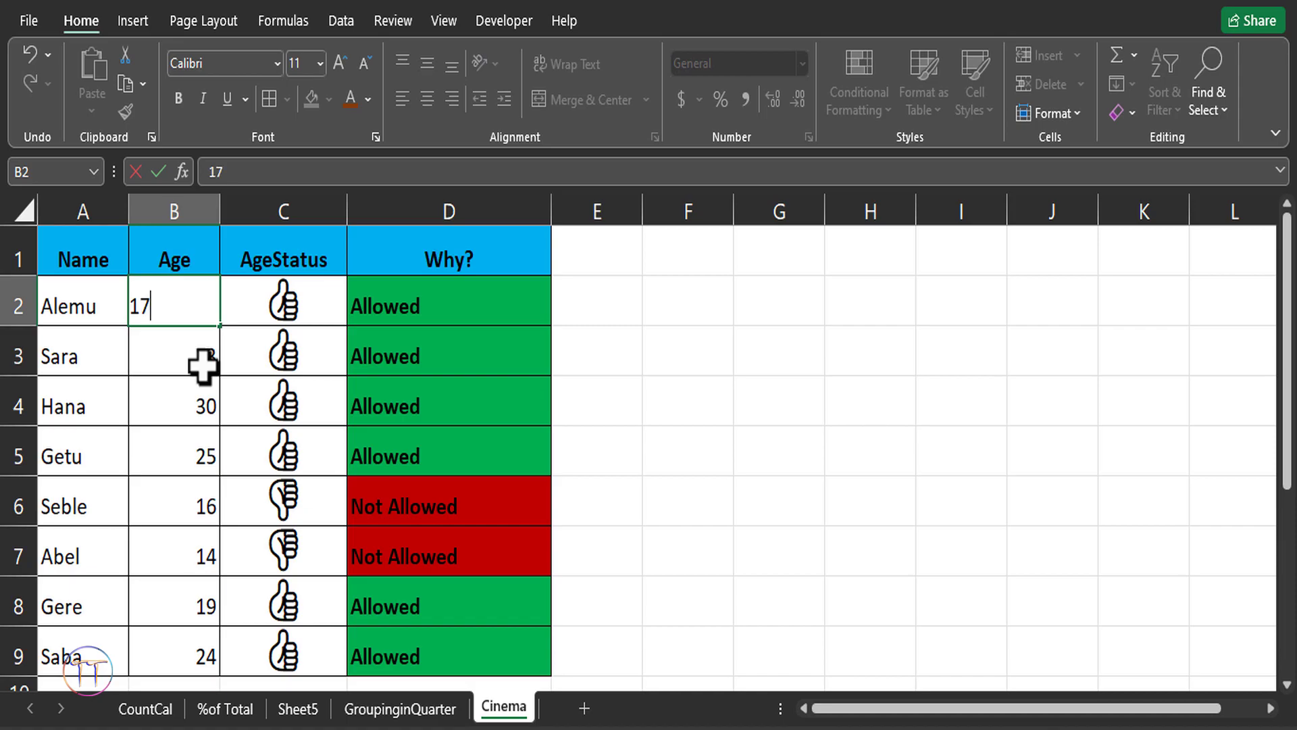
left_click(202, 364)
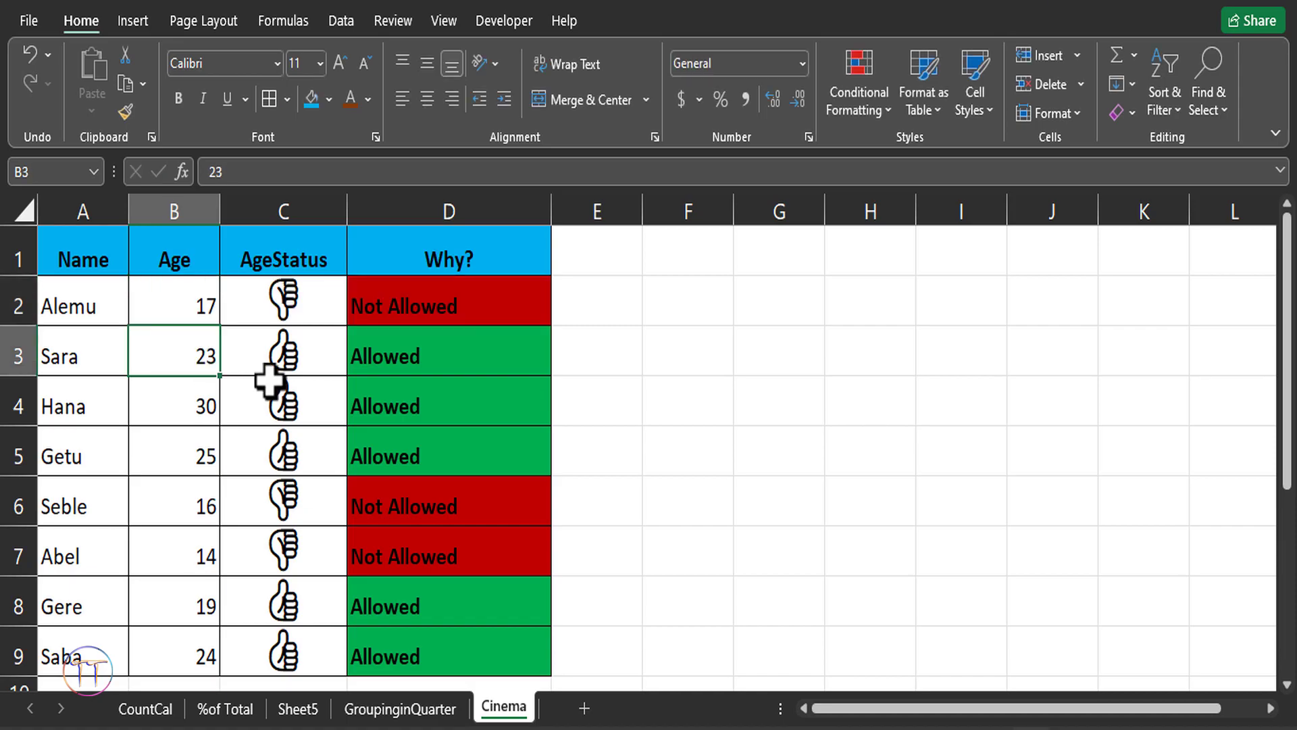